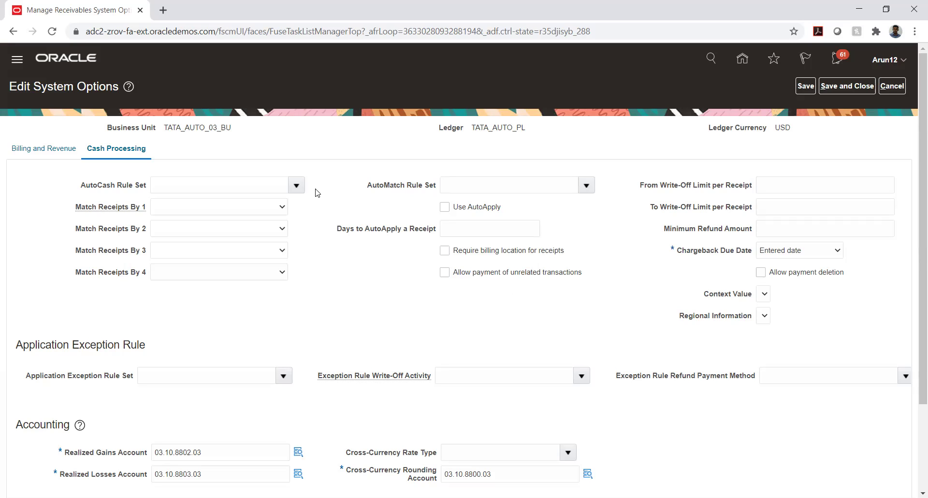
Check the From and To Write-Off Limit per Receipt values, leaving them empty.
right_click(315, 193)
click(319, 174)
click(767, 186)
click(774, 210)
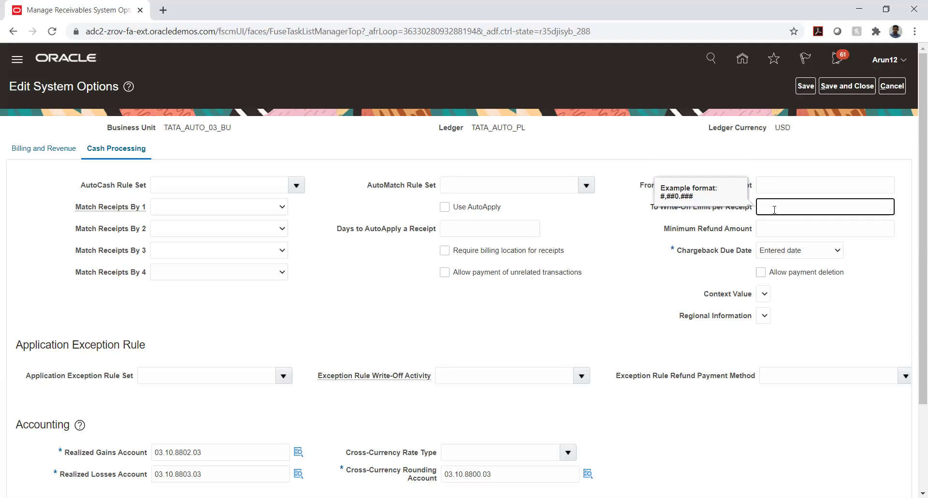
click(621, 238)
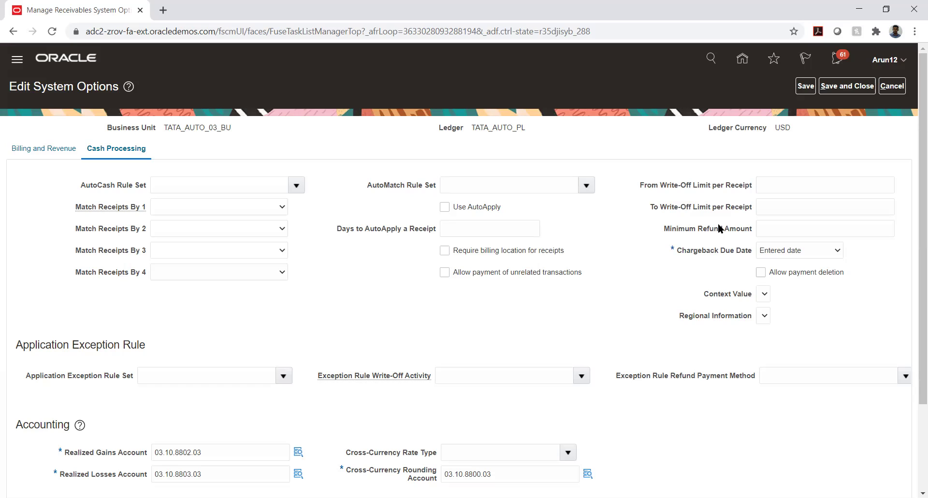
Leave Minimum Refund Amount blank and switch to the Use case.xlsx workbook in Excel.
drag(664, 228, 757, 233)
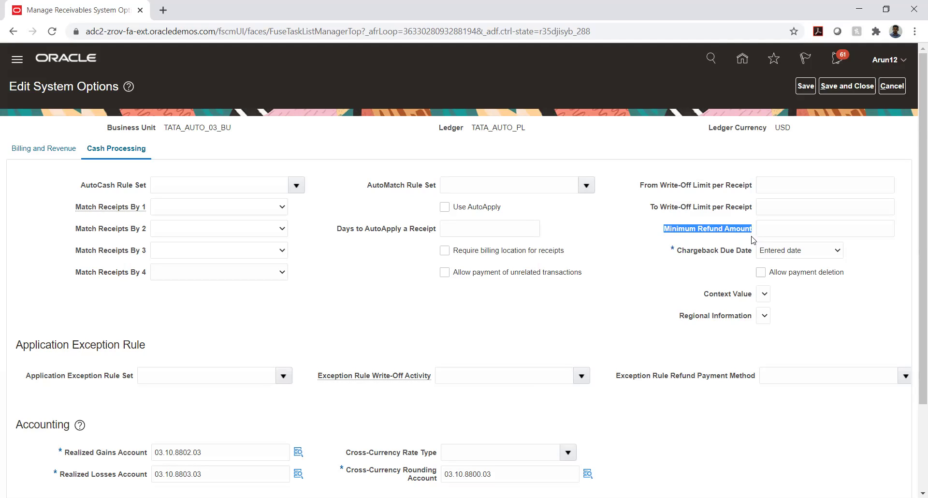
click(782, 231)
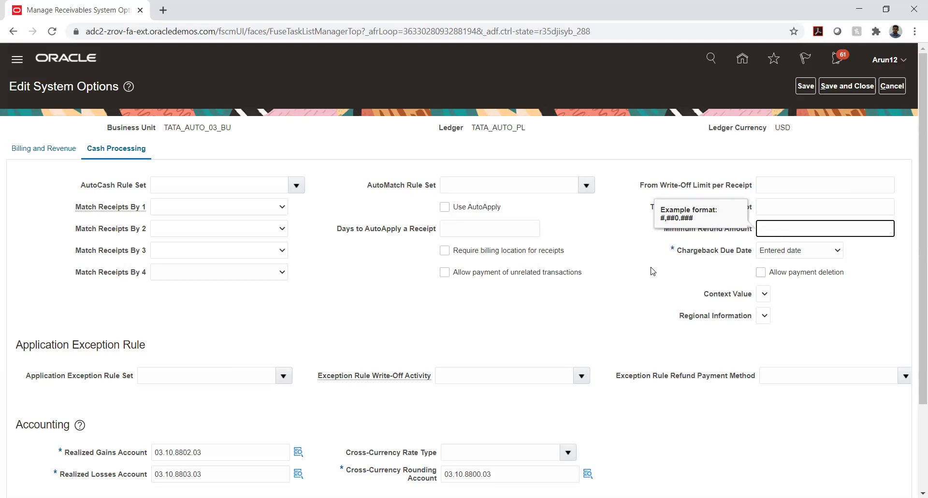
click(620, 225)
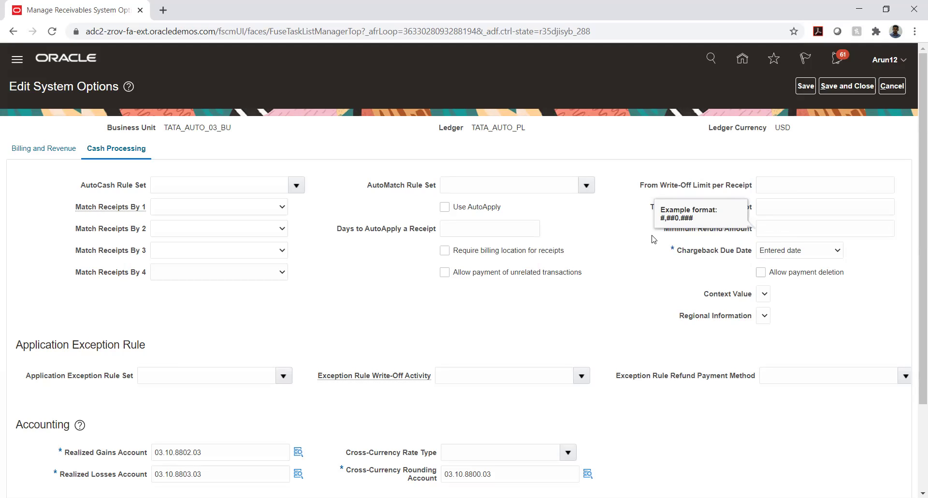
click(716, 234)
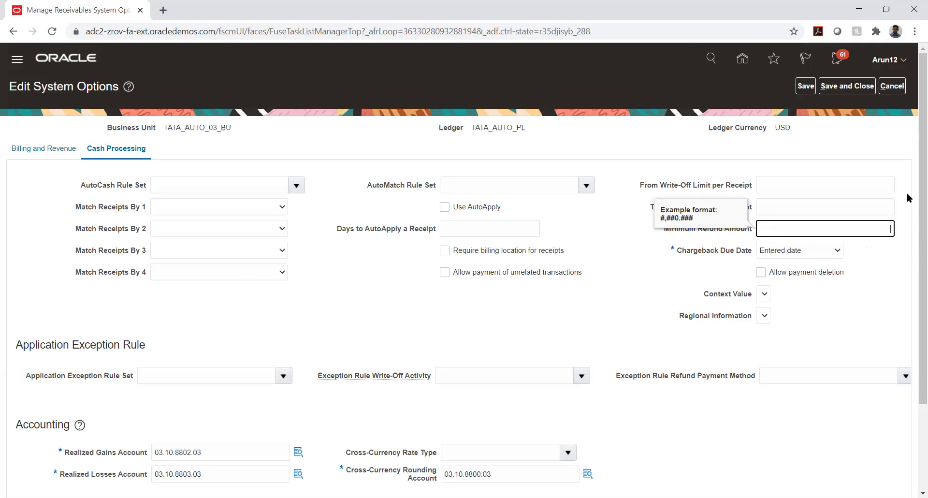
click(902, 149)
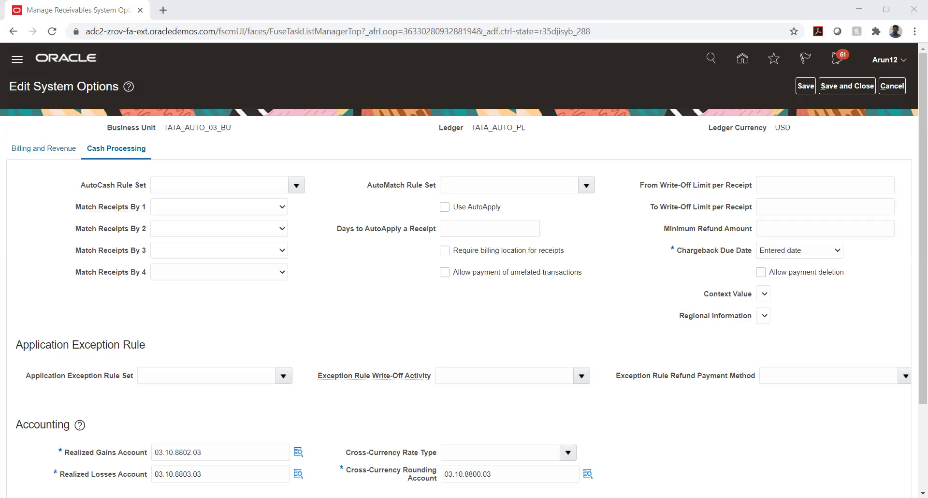
key(alt+Tab)
Enter a bold Chargeback heading in F8 and auto-fit column F to it.
click(296, 244)
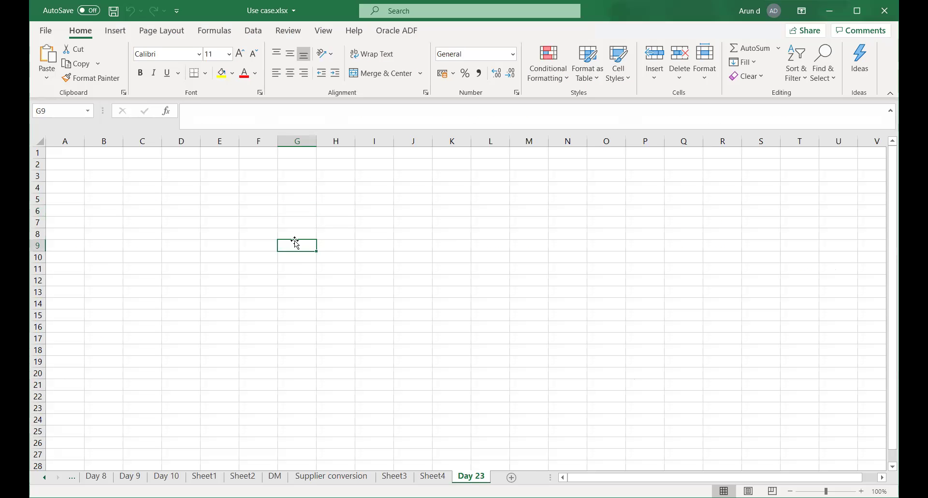
click(293, 208)
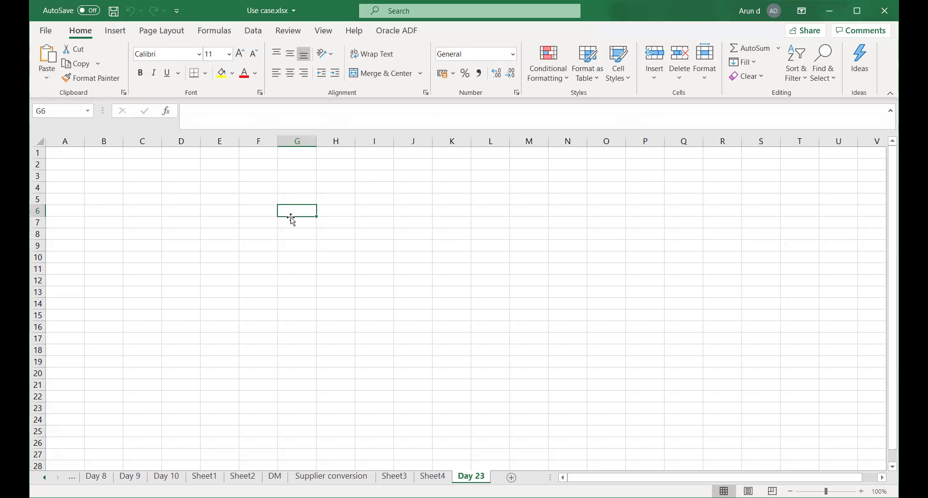
click(255, 232)
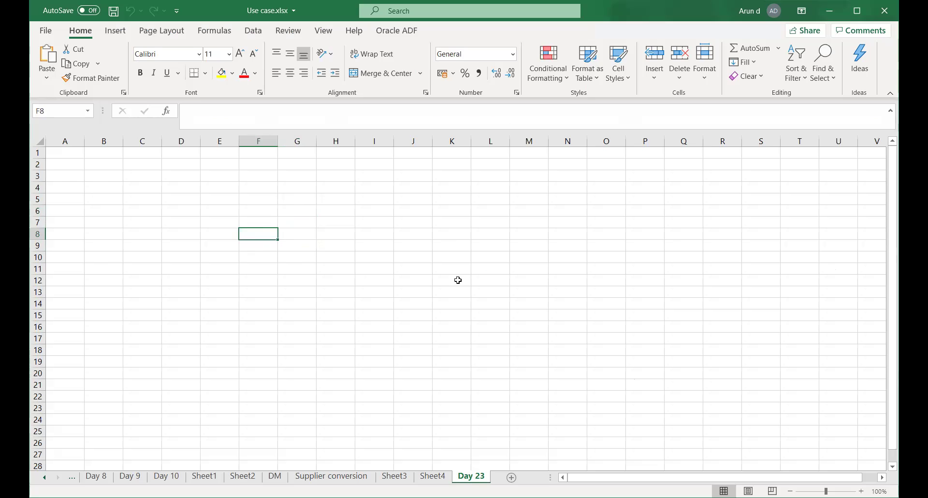
text(Charg)
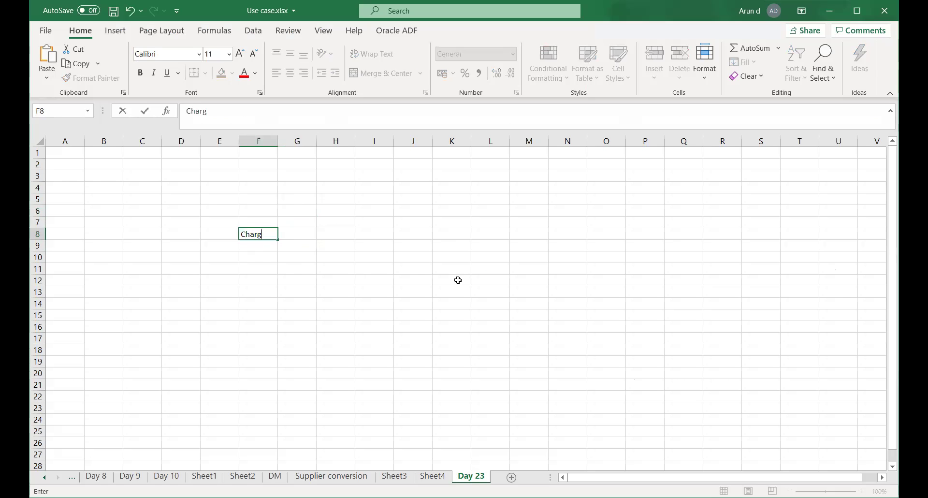
text(eback)
key(Return)
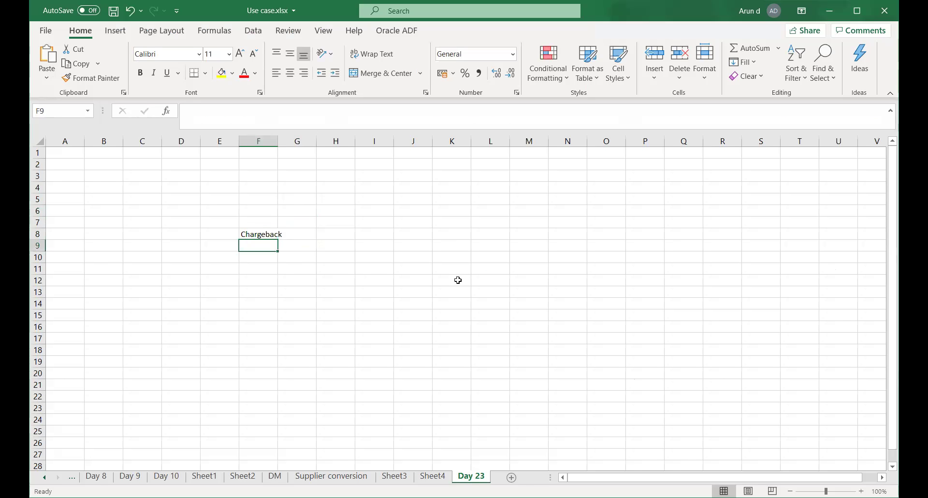
double_click(277, 140)
click(261, 234)
key(ctrl+b)
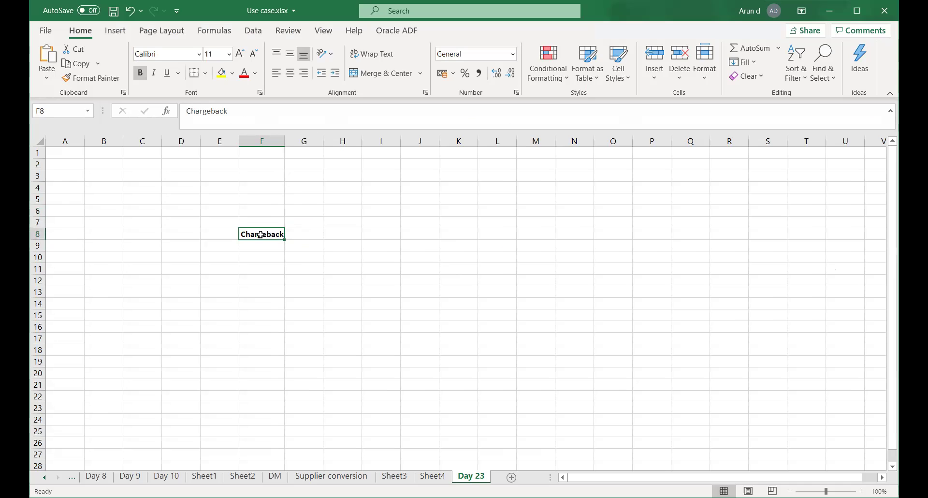
Save the workbook and enter Honeywell in F10.
click(257, 254)
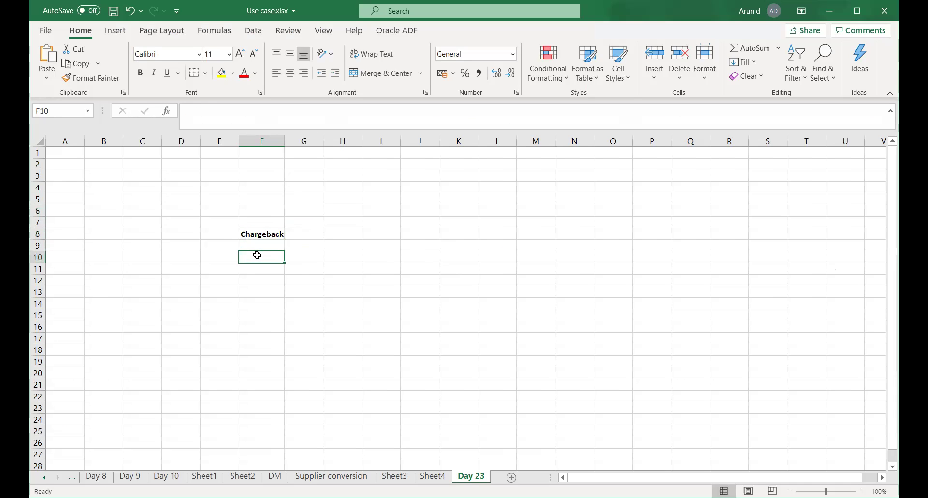
key(ctrl+s)
text(Honey)
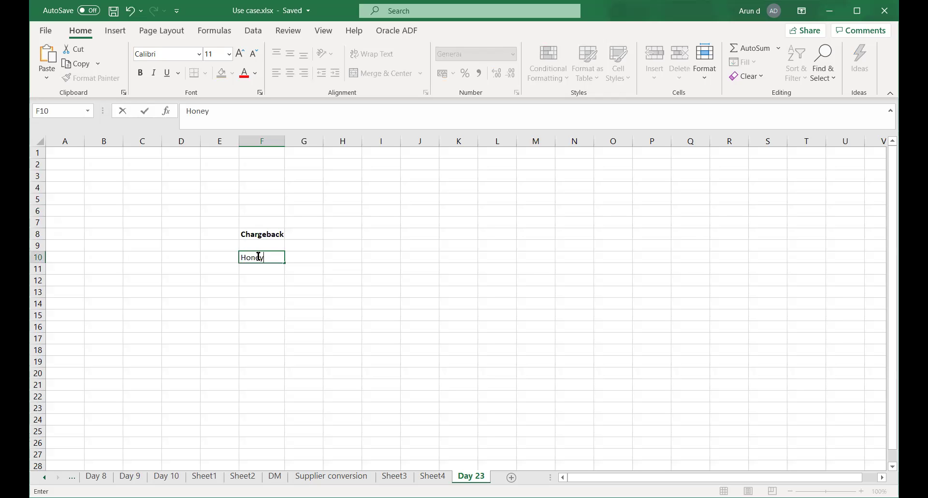
text(well)
key(Return)
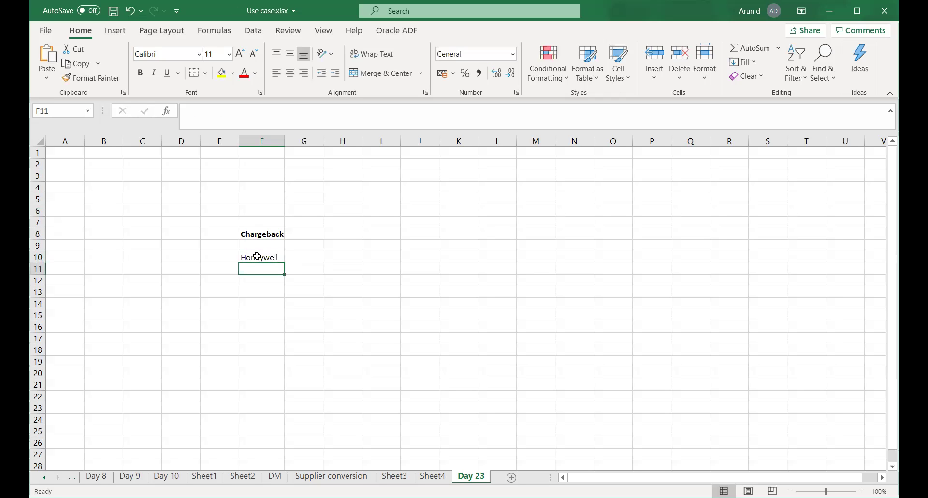
key(Left)
key(Up)
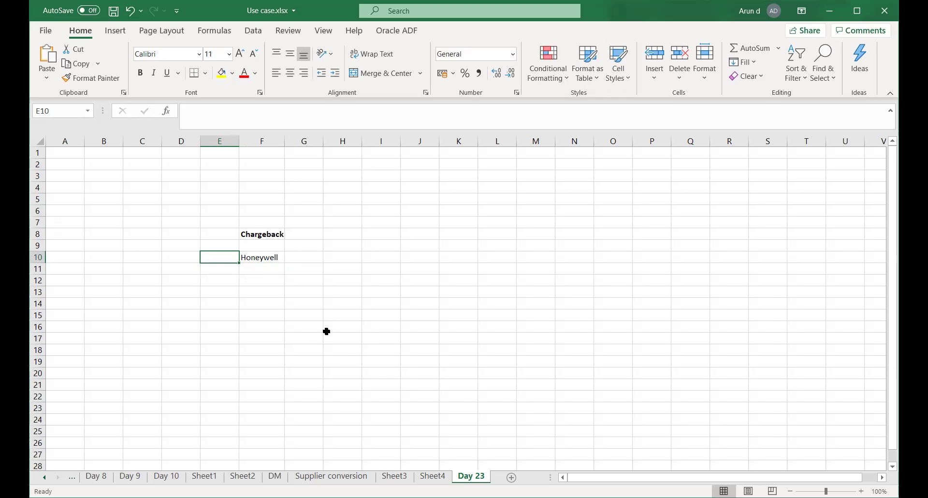
Enter TATA AUTO in E10, correcting STEEL, and auto-fit column E.
text(TATA)
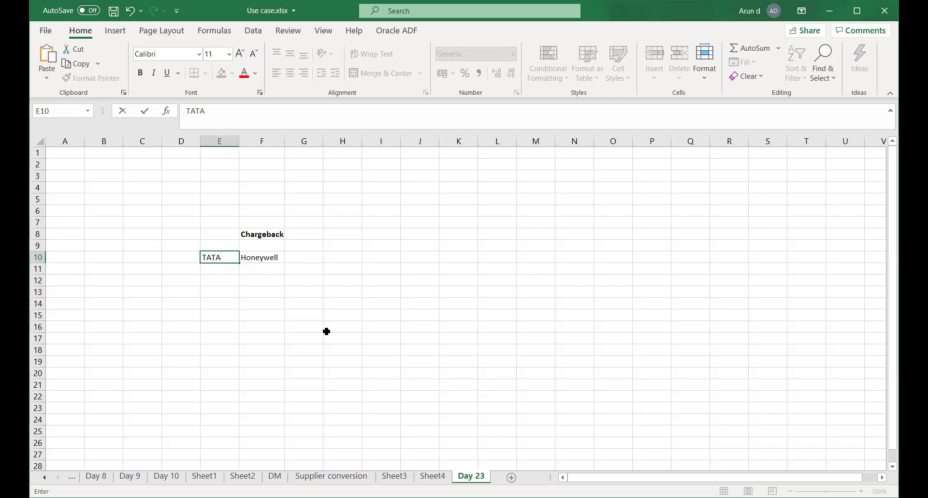
text( STEEL)
key(BackSpace)
key(BackSpace)
key(BackSpace)
key(BackSpace)
key(BackSpace)
text(AUTO)
key(Right)
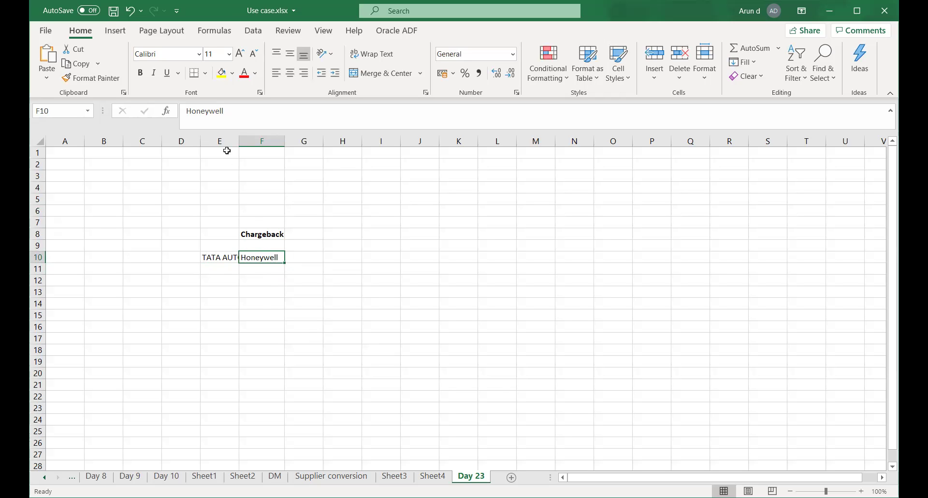
double_click(240, 142)
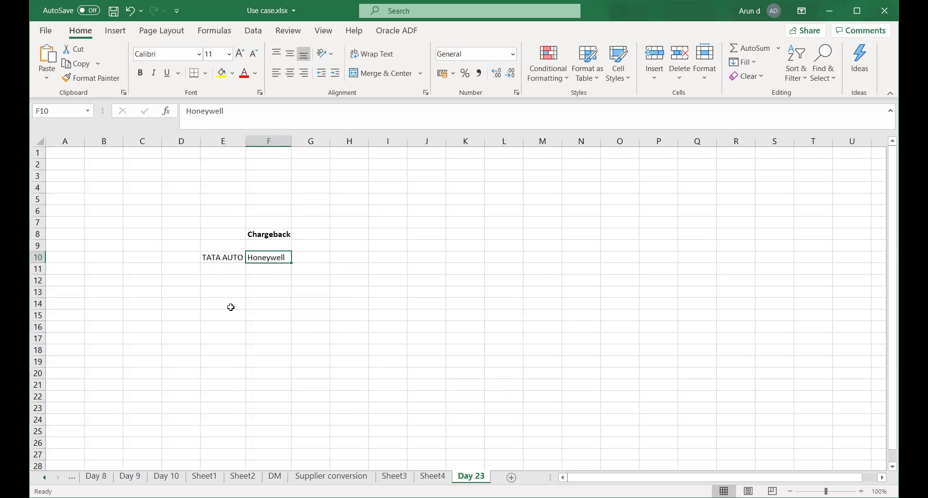
click(208, 278)
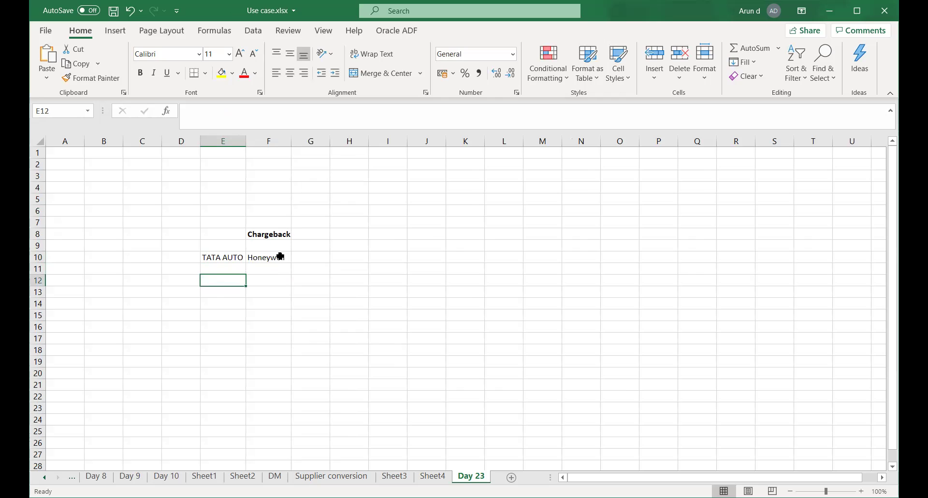
click(218, 268)
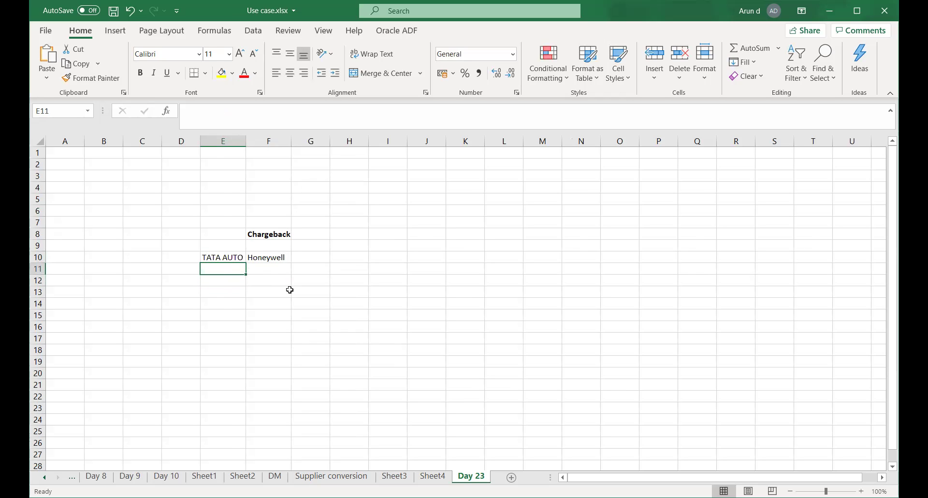
click(216, 282)
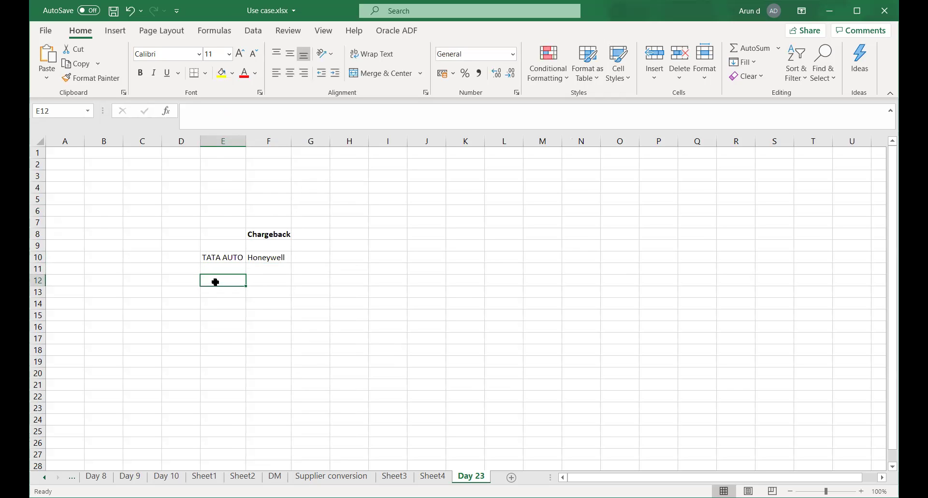
key(Left)
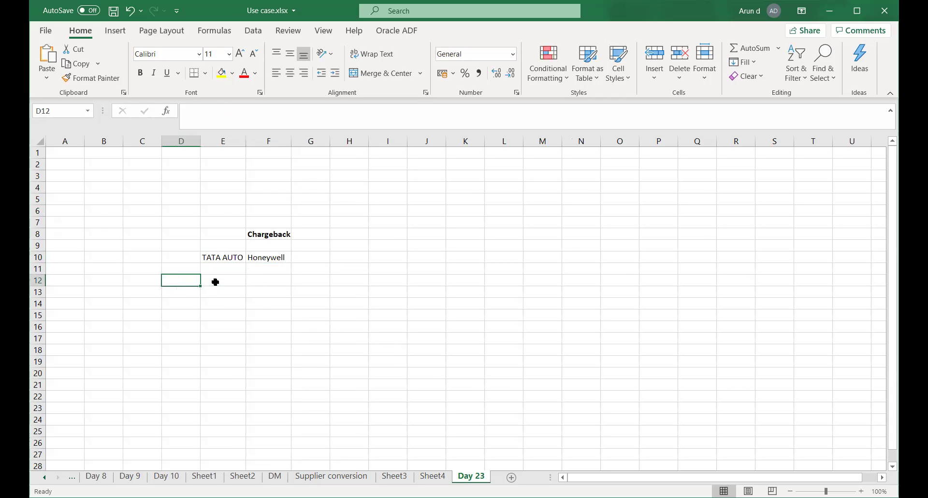
Close the Help pane and enter Bill 1 in D12 with amount 10000 in E12.
text(Bill)
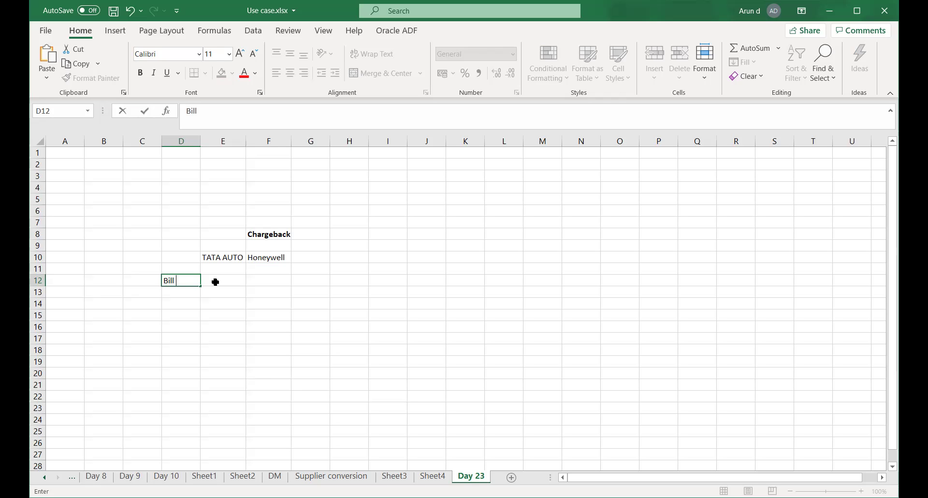
click(215, 282)
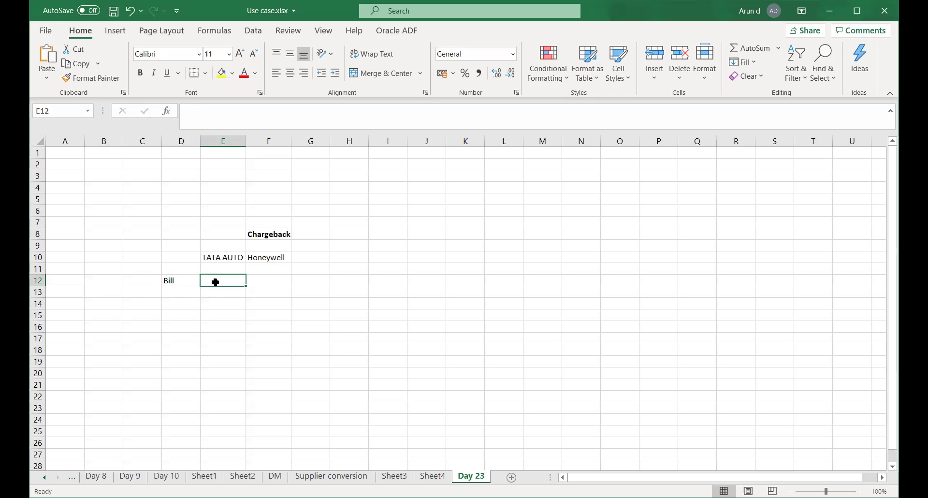
key(Left)
key(F1)
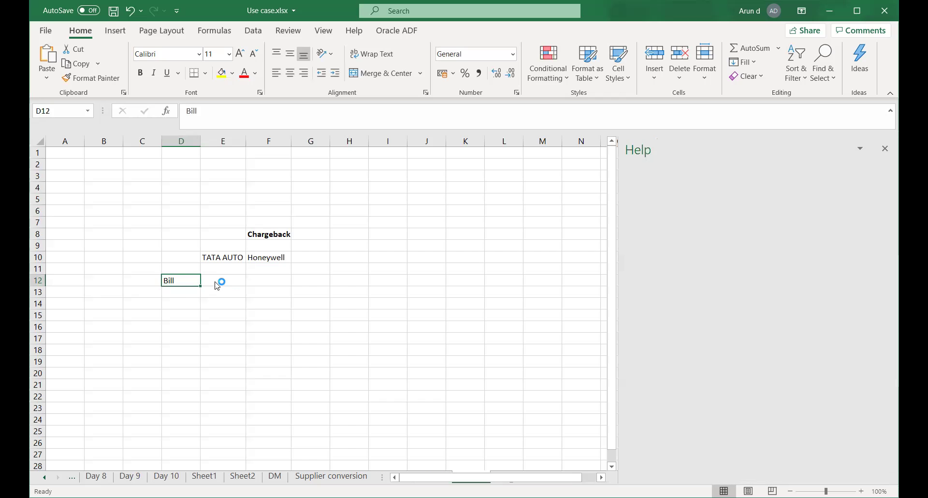
click(883, 149)
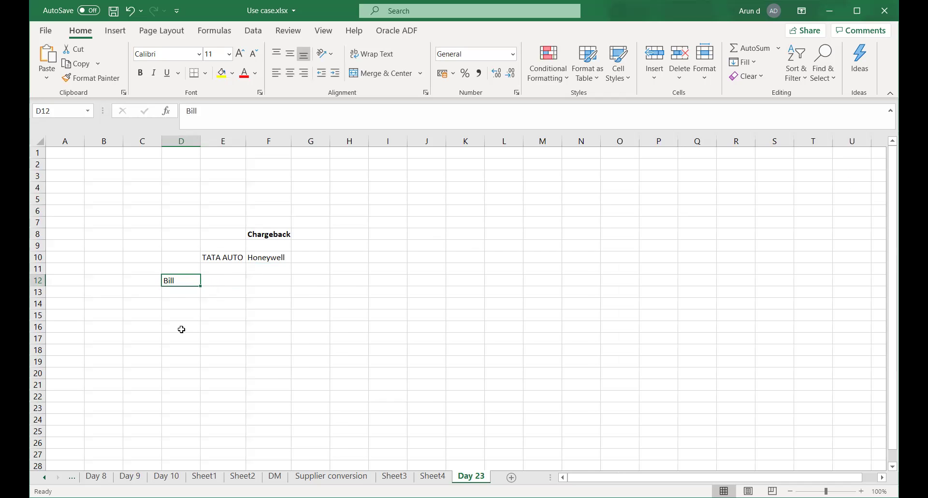
double_click(186, 277)
text(1)
click(259, 322)
click(218, 280)
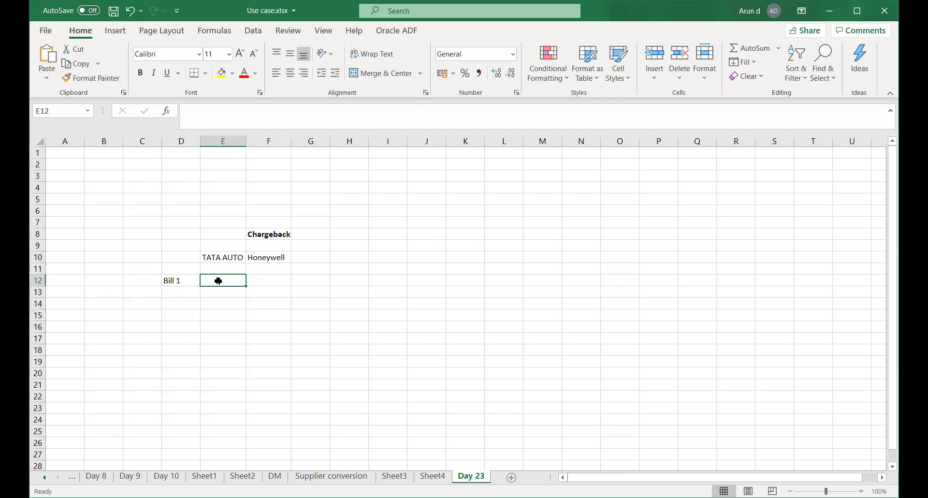
text(100)
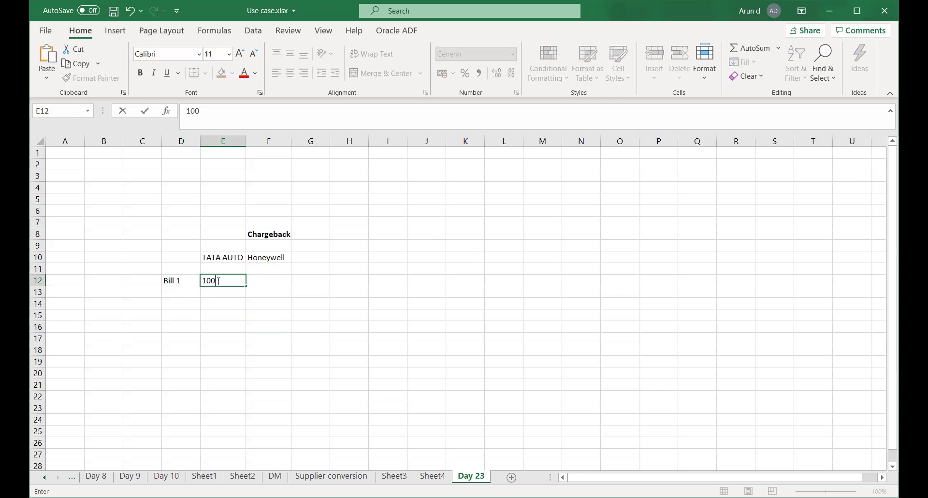
text(00)
key(Return)
key(Left)
key(Down)
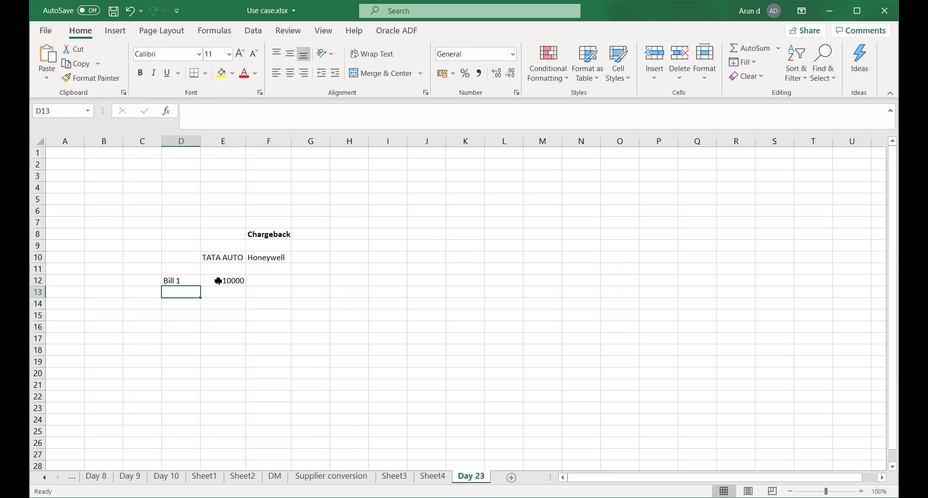
Add Bill 2 with 20000 and Bill 3 with 25,000 in rows 13 and 14.
text(Bill )
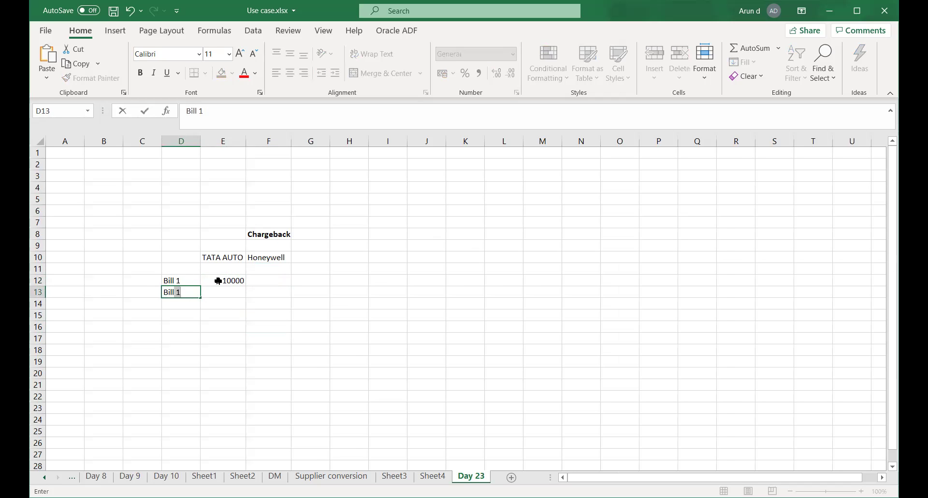
text(2)
key(Tab)
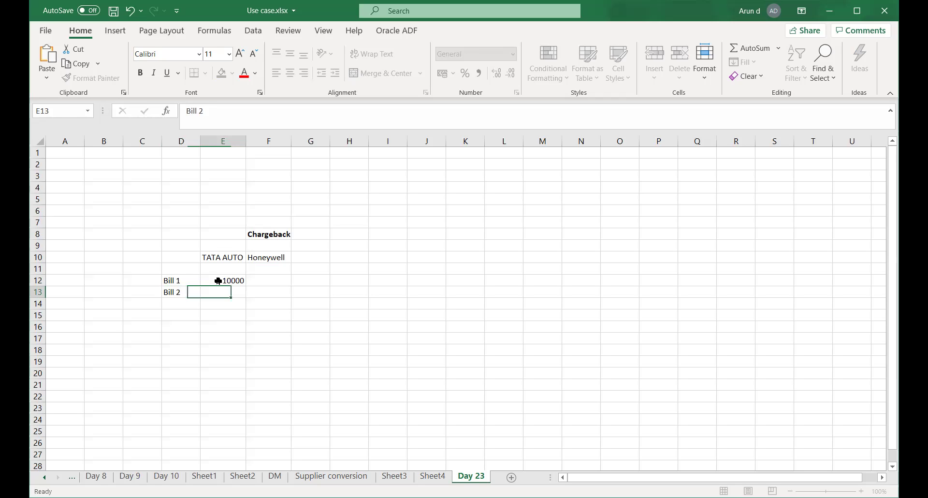
text(20000)
key(Tab)
key(Left)
key(Left)
key(Down)
text(Bill 3)
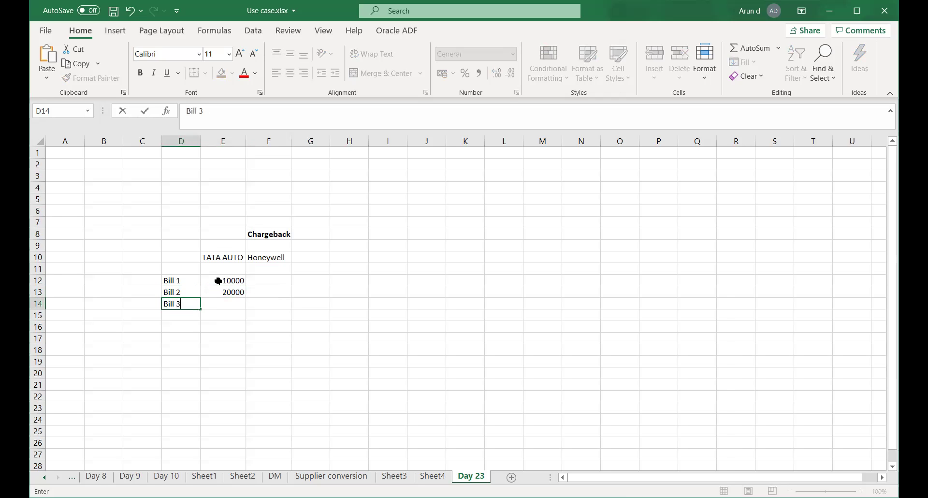
key(Tab)
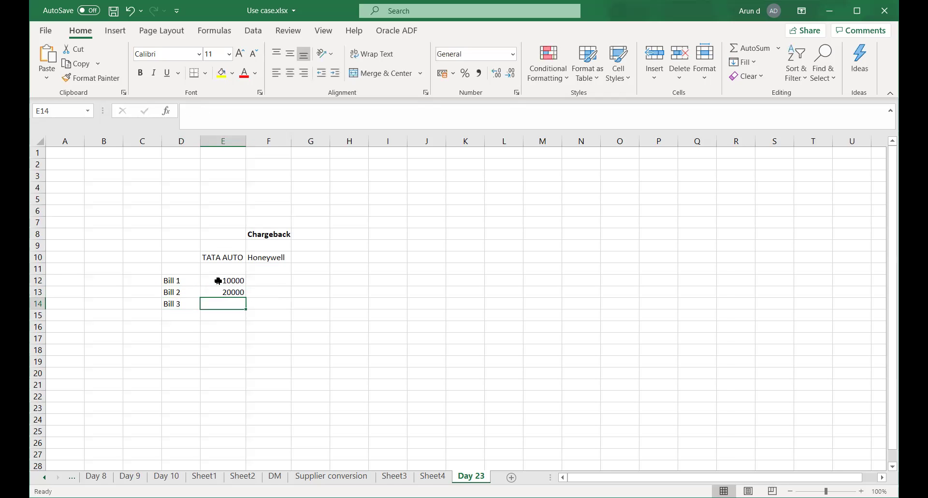
text(25,000)
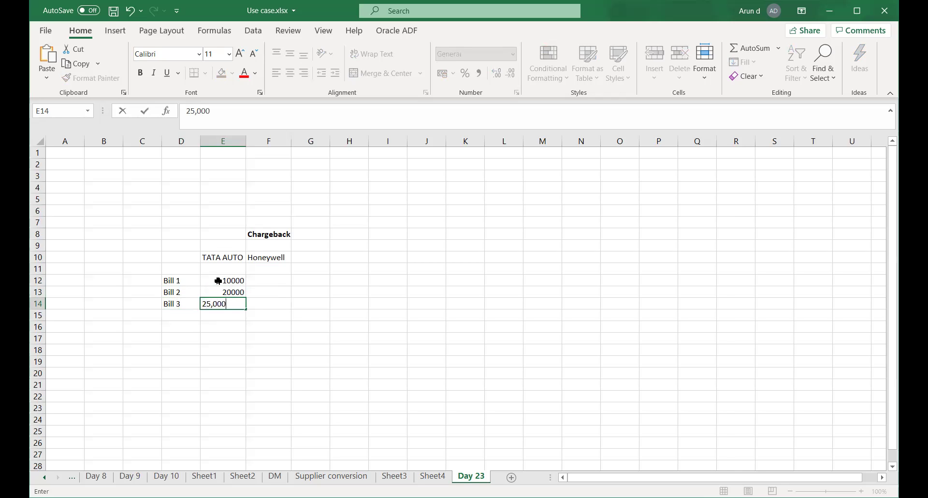
key(Tab)
Re-enter Bill 2 and Bill 1 amounts as 20,000 and 15,000 with thousands separators.
key(Left)
key(Up)
text(20,000)
key(Tab)
key(Left)
key(Up)
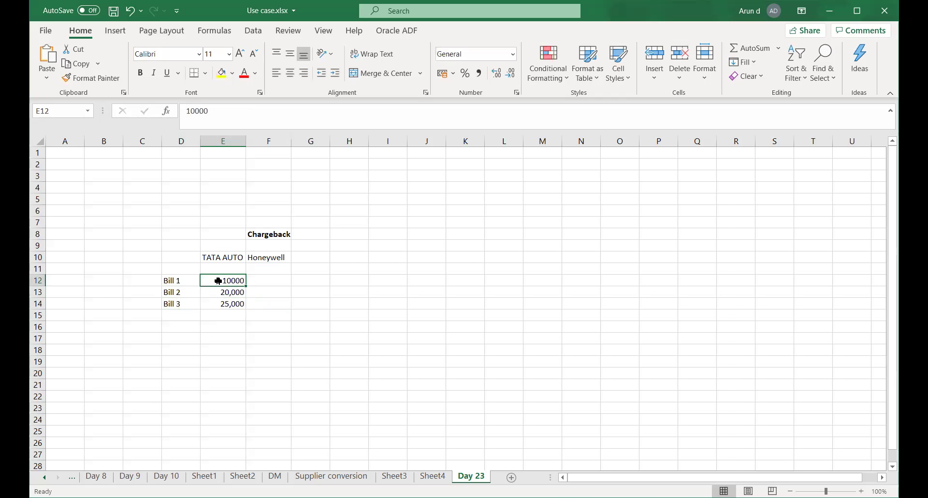
text(15,000)
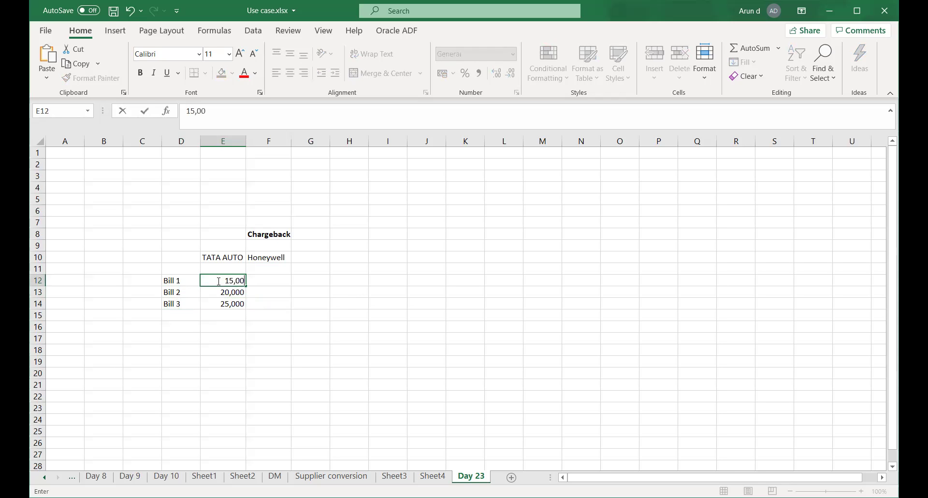
key(Tab)
key(Left)
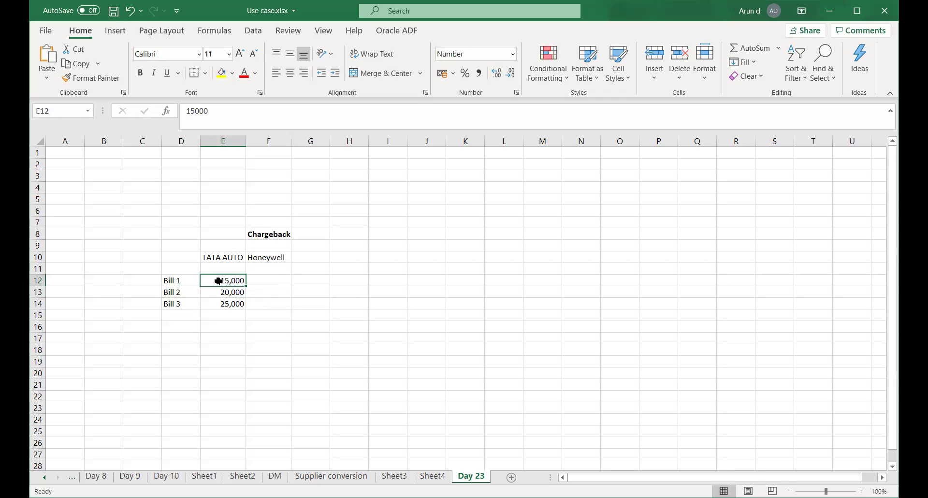
click(269, 140)
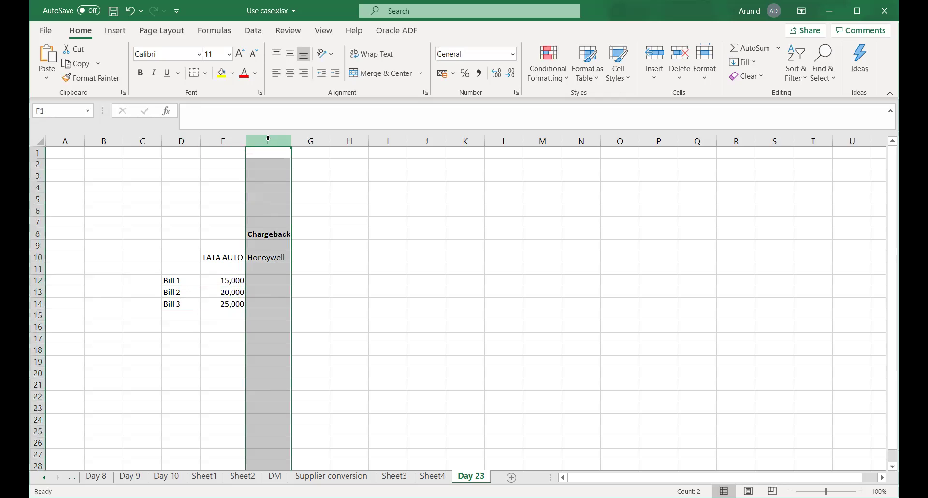
Insert a blank column at F and add Bill Amount and Paid headers in E11:F11.
right_click(270, 191)
click(300, 242)
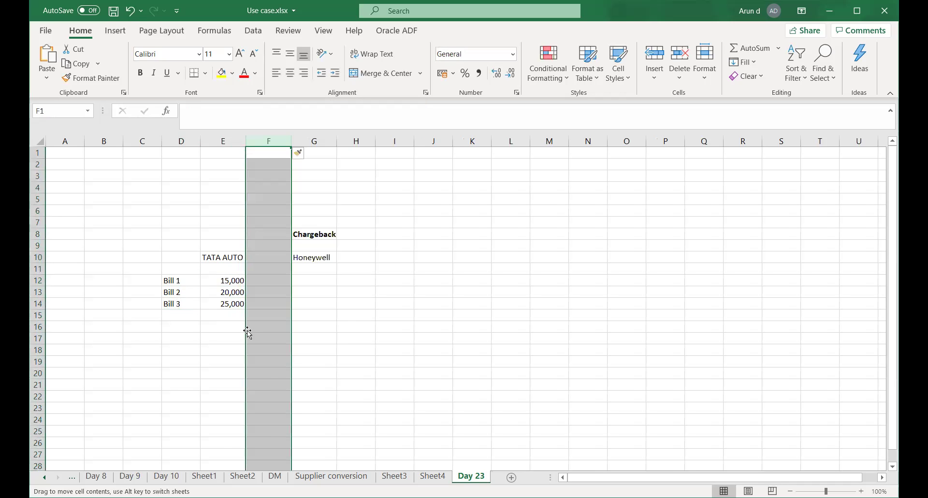
click(261, 300)
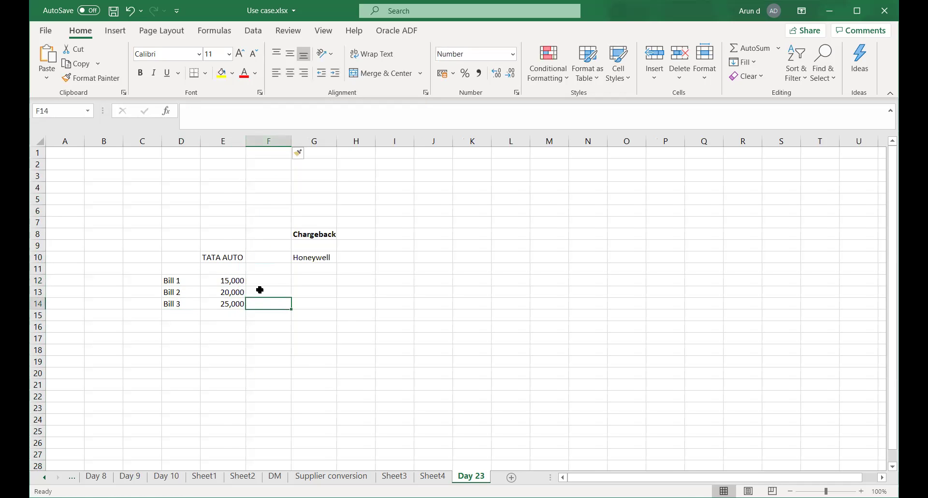
click(232, 270)
text(Bi)
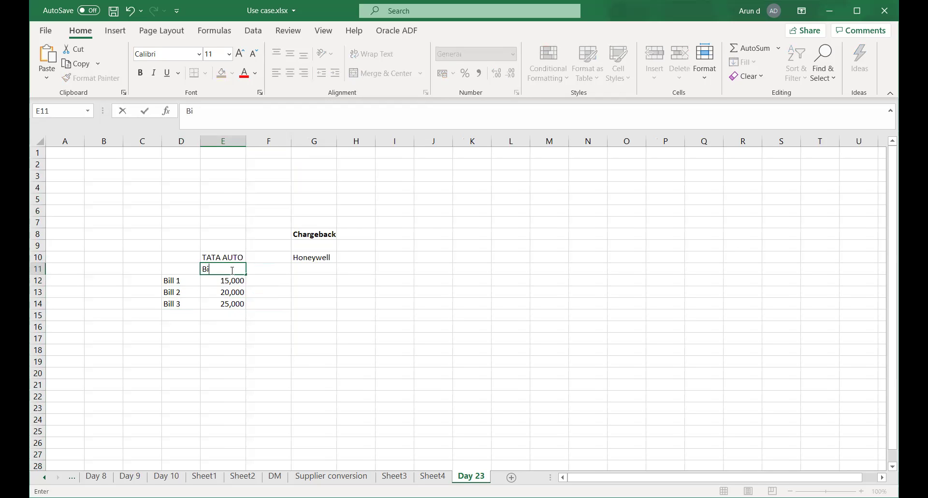
text(ll Amount)
key(Tab)
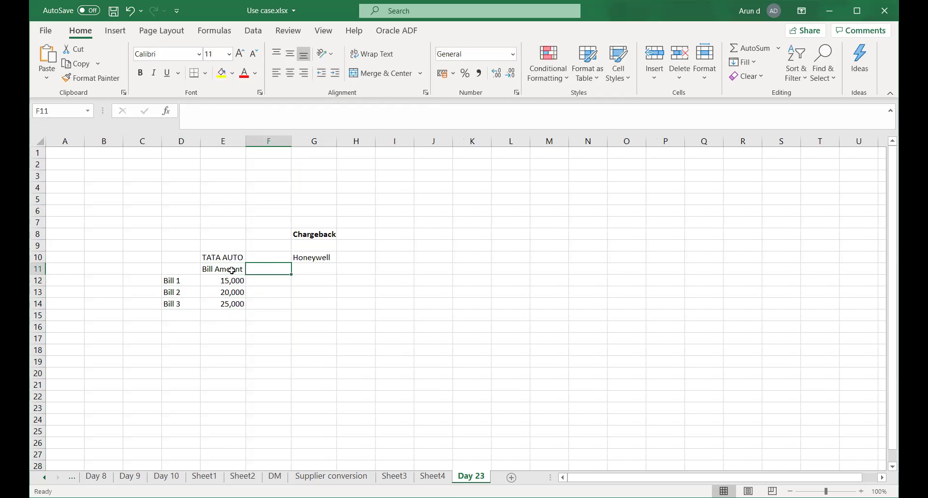
text(Paid)
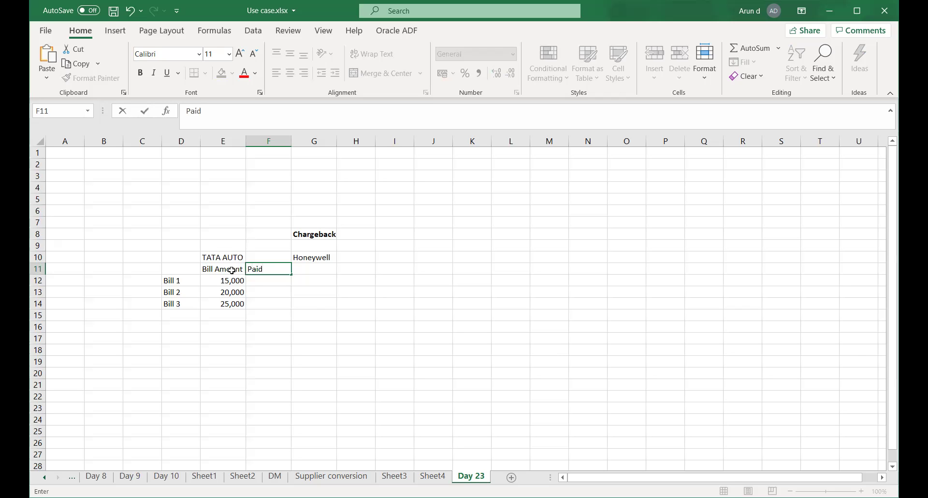
key(Tab)
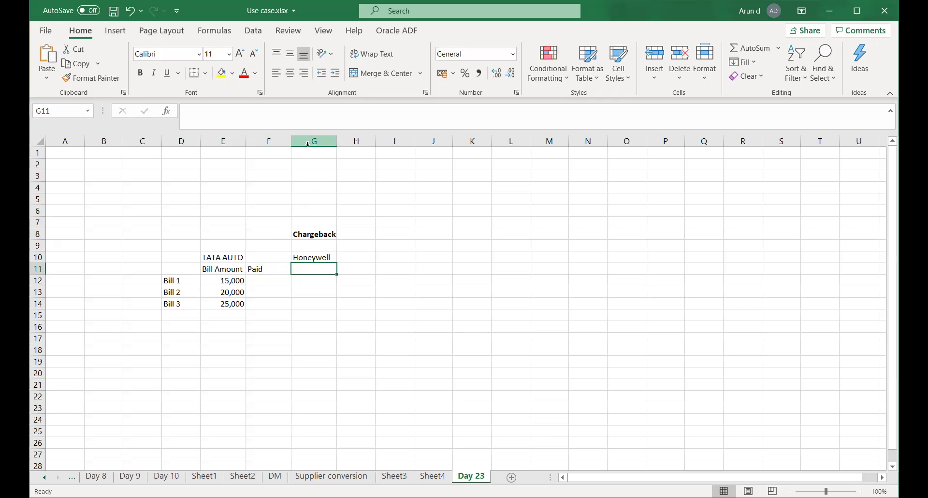
Insert another blank column at G, pushing Chargeback to column H.
click(308, 142)
right_click(308, 142)
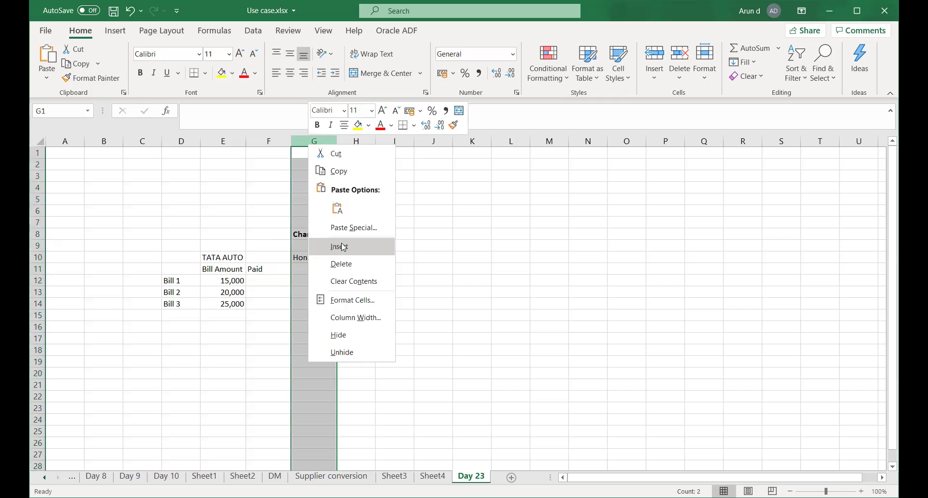
click(343, 247)
click(300, 272)
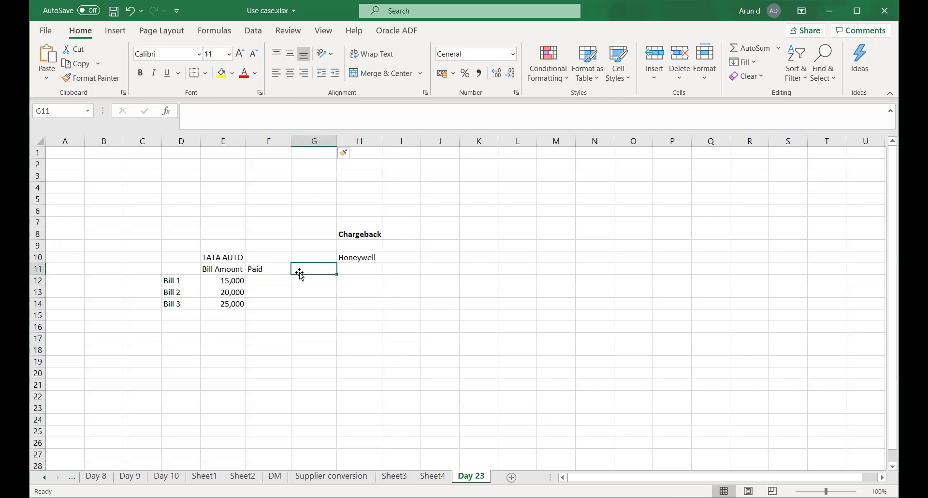
Add a Due header in G11 and record 15,000 and 20,000 paid for Bills 1 and 2.
text(Due)
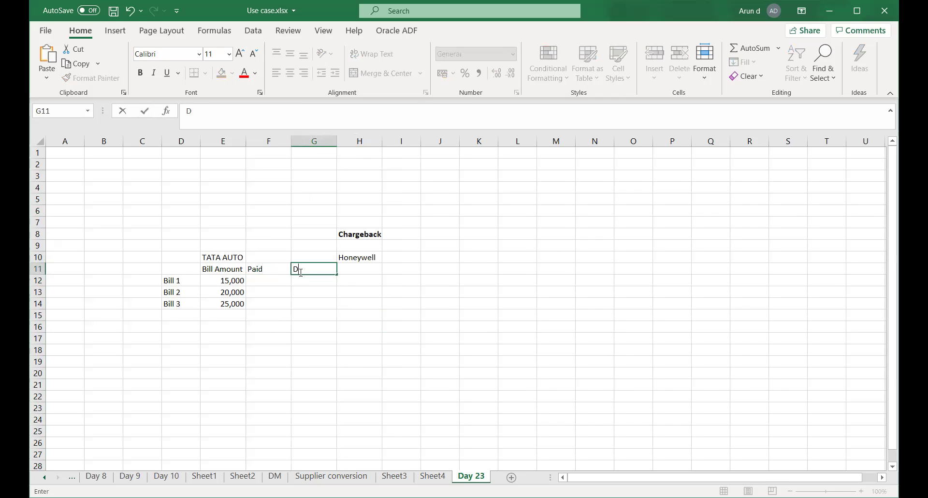
key(Tab)
key(Down)
key(Left)
key(Left)
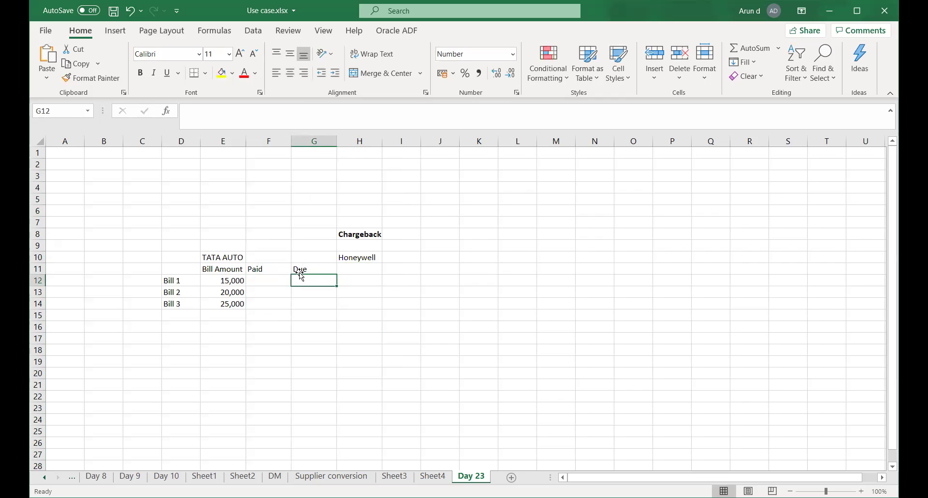
text(15,000)
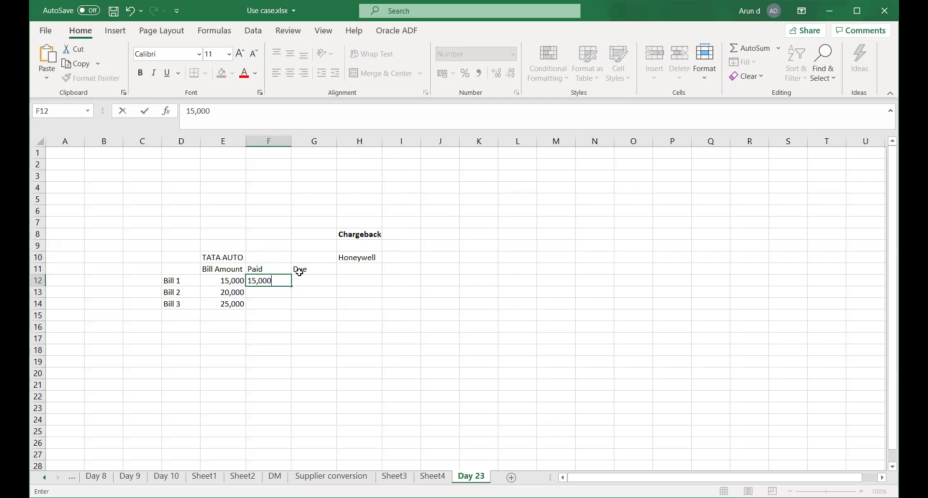
key(Return)
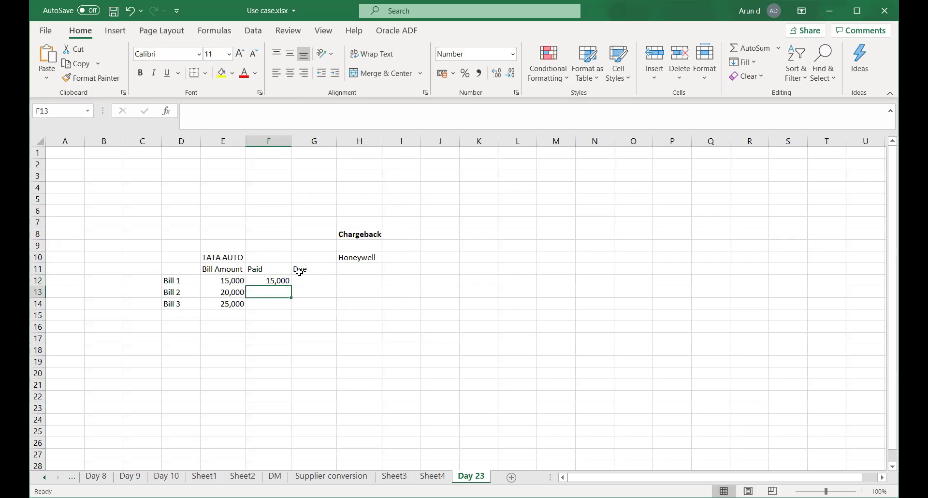
text(20,000)
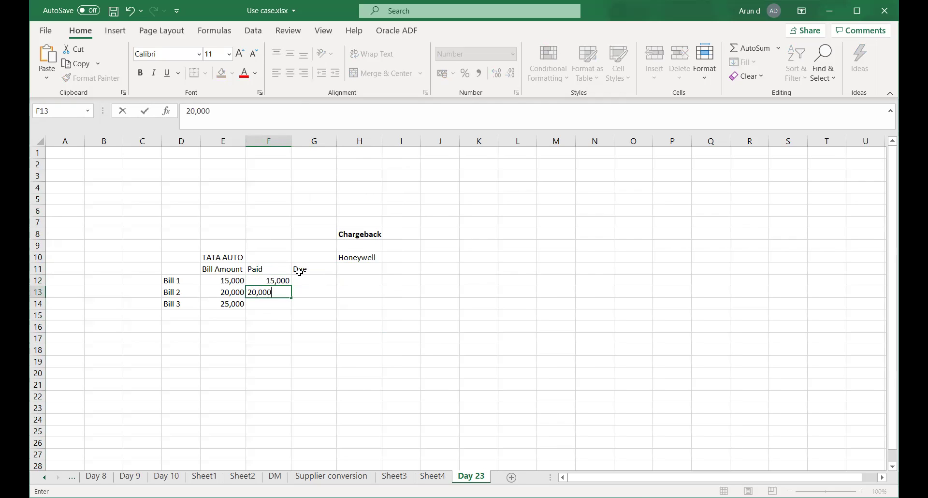
key(Return)
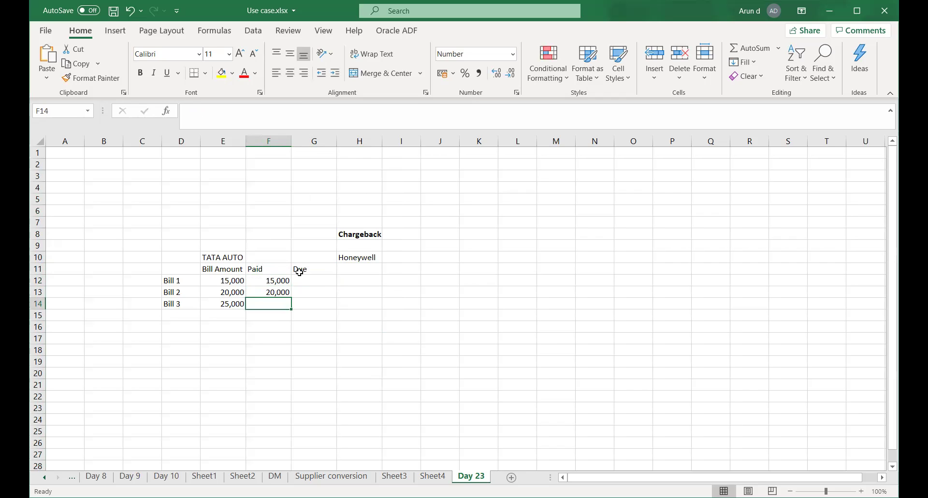
Record 20,000 paid and 5,000 due for Bill 3, 0 due for Bills 1–2, and save.
text(20,000)
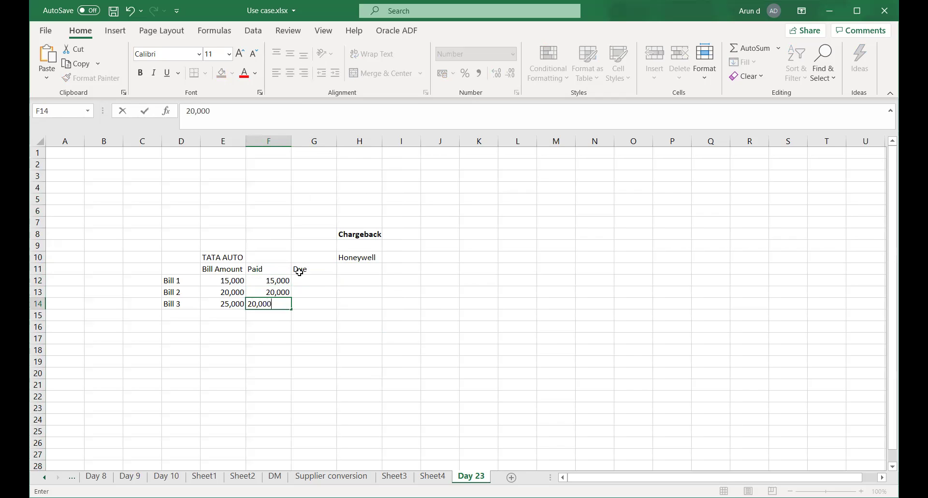
key(Tab)
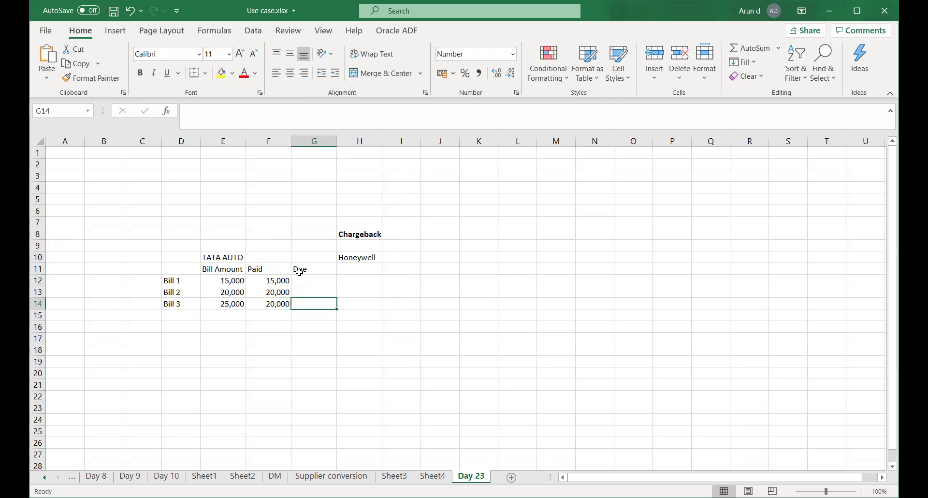
text(5,000)
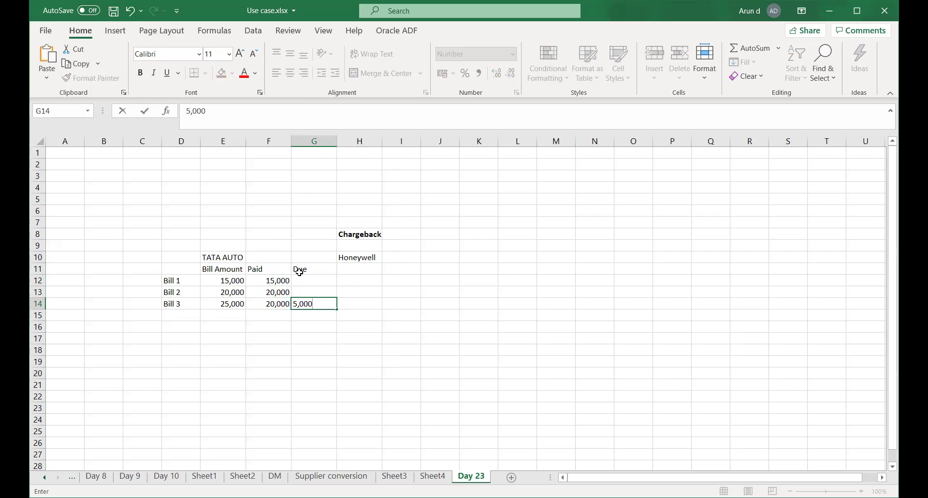
key(Up)
key(Up)
text(0)
key(Return)
text(0)
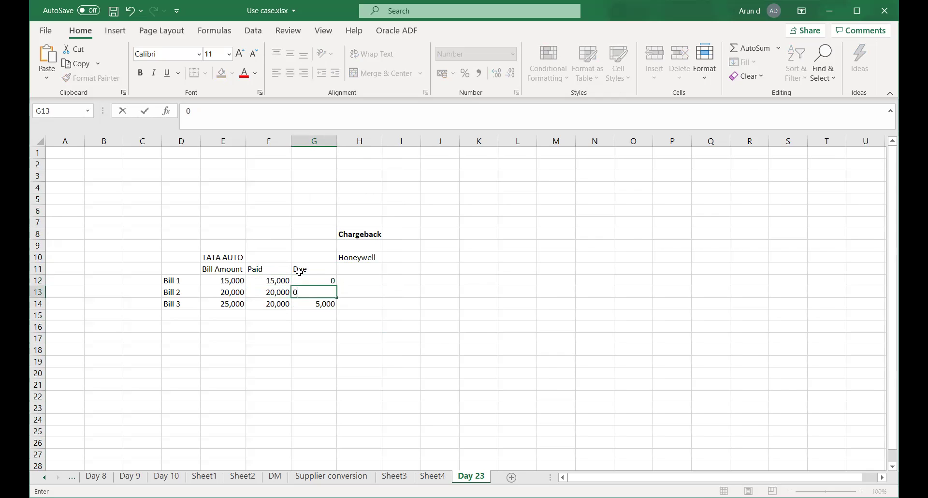
key(Return)
key(Return)
key(ctrl+s)
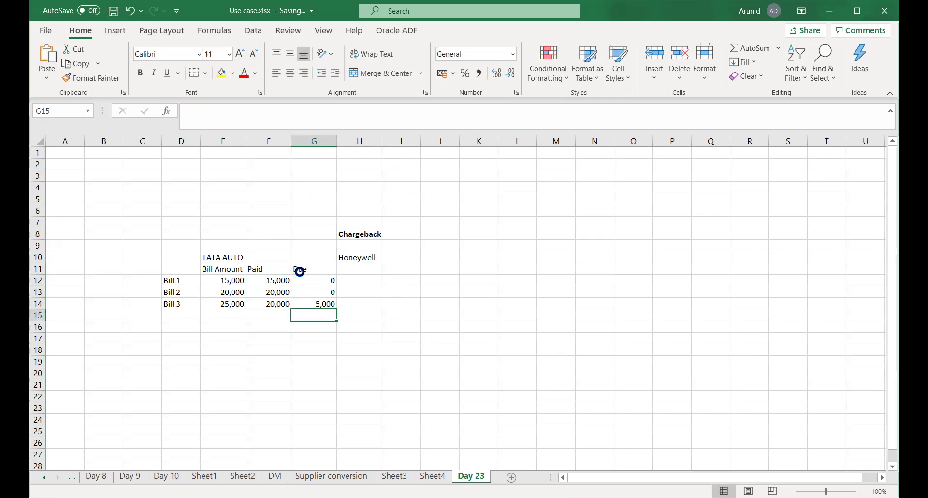
Enter the date 10-Oct-2020 in the cell below Bill 3's amount.
click(358, 269)
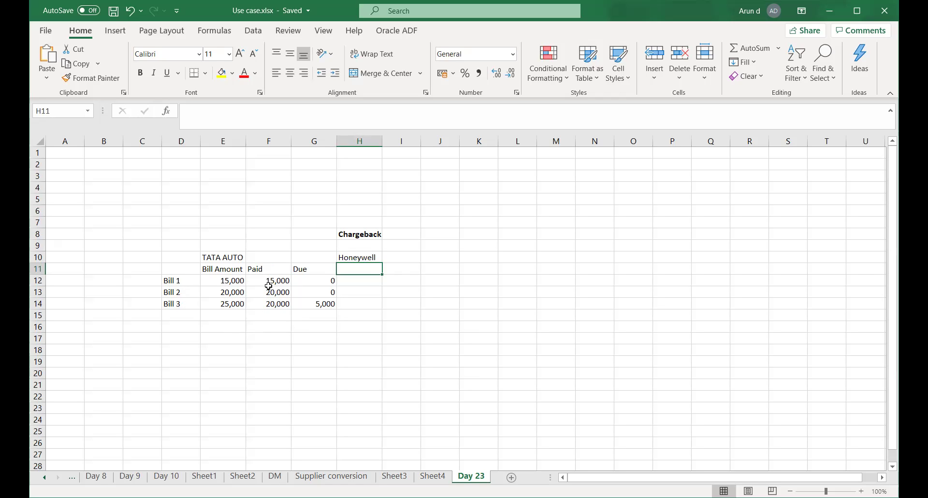
drag(274, 283, 285, 303)
click(321, 306)
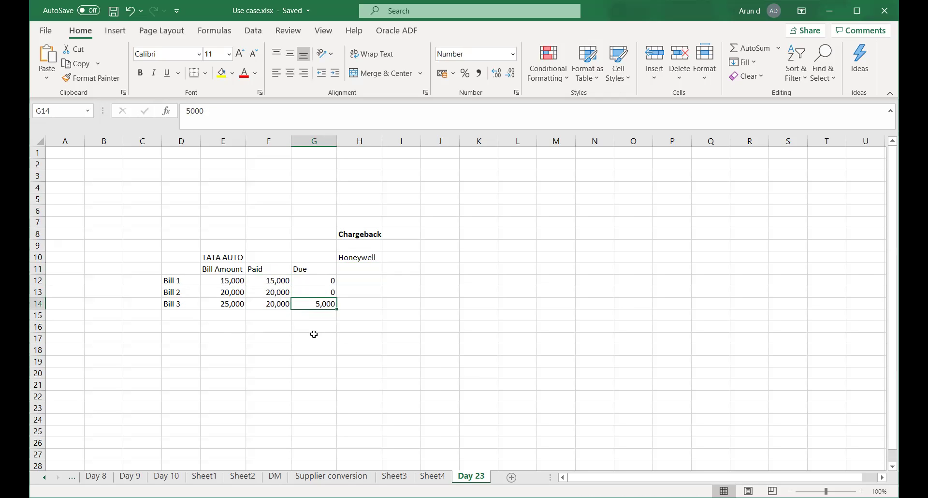
click(217, 315)
click(277, 314)
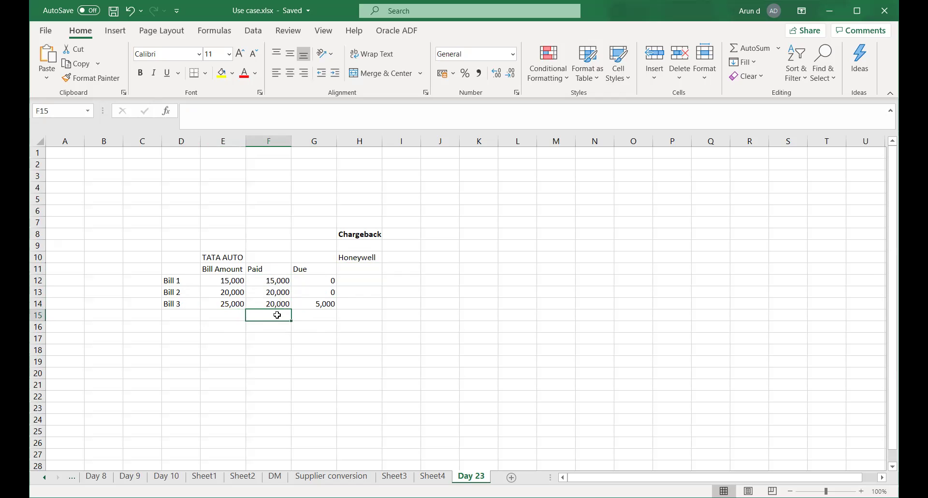
click(225, 316)
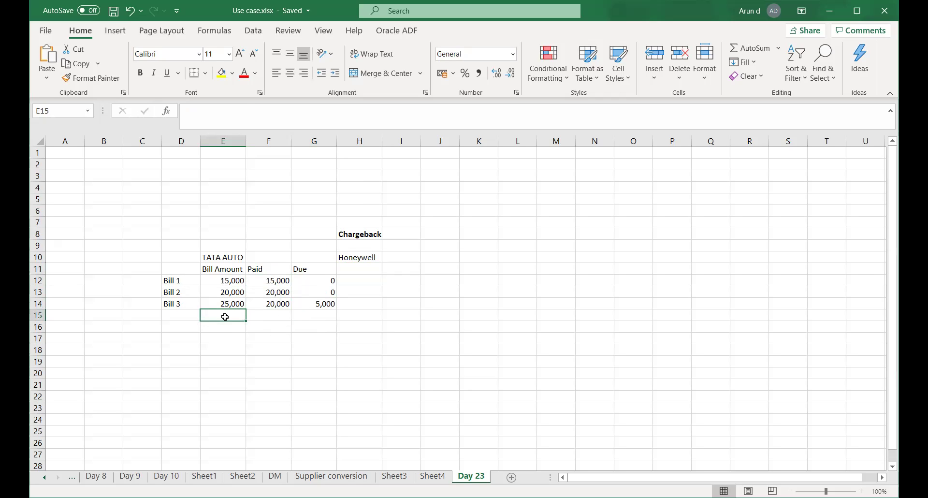
text(10-O)
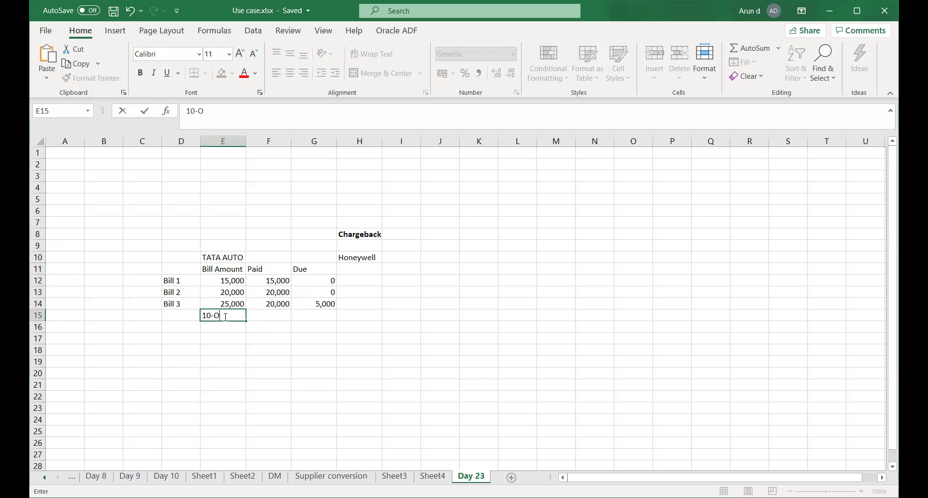
text(ct-2020)
key(Tab)
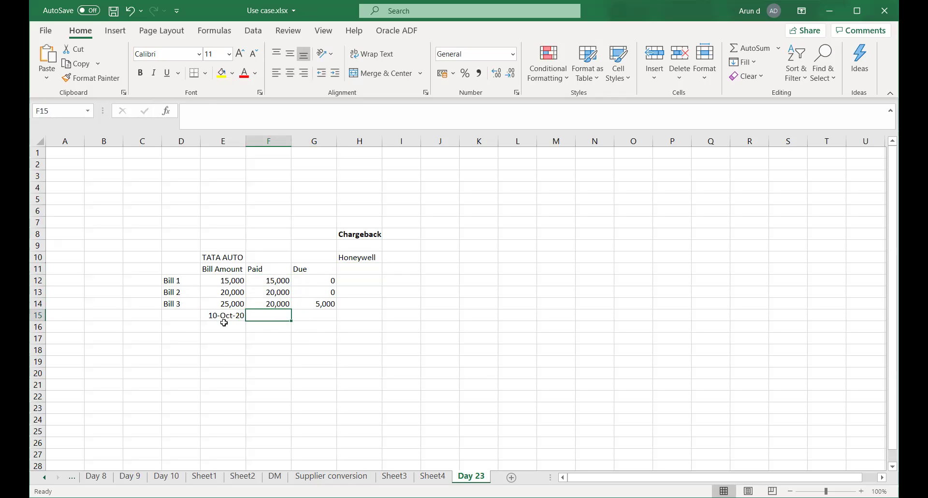
Enter the due date 13-Nov-2020 below the Due column.
click(223, 328)
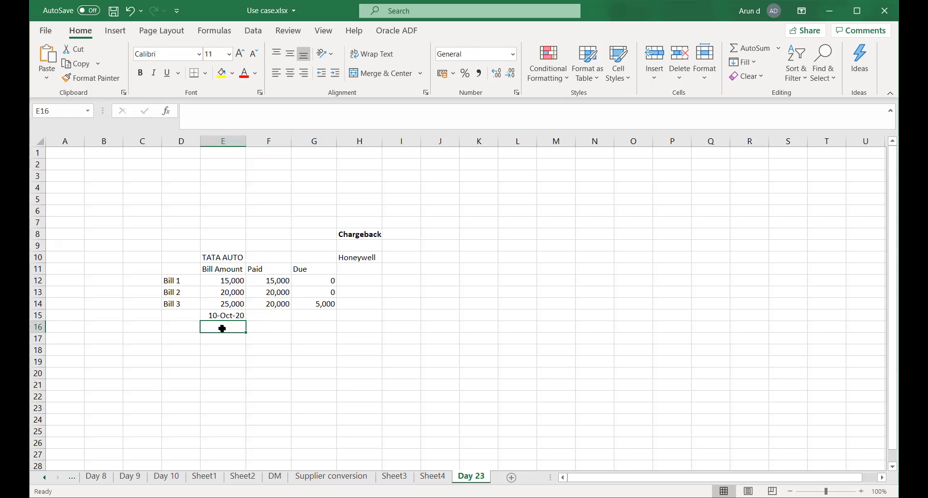
click(319, 316)
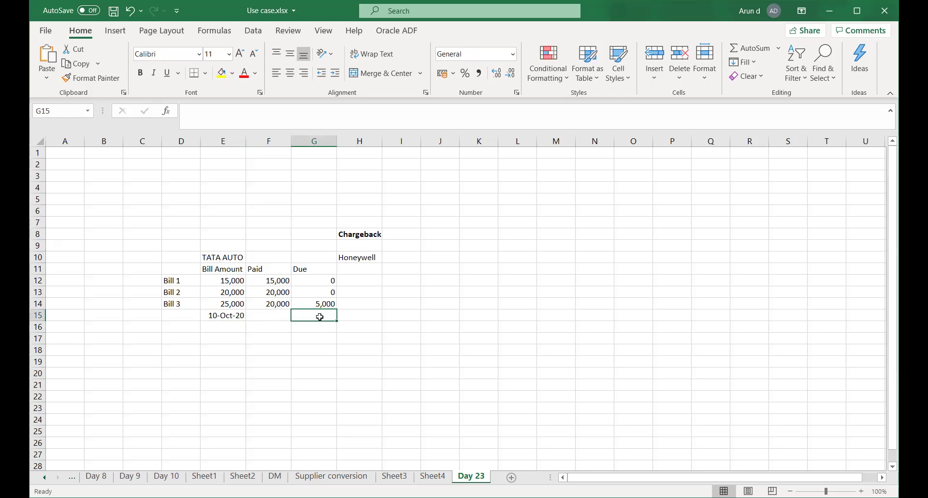
text(13-Nov)
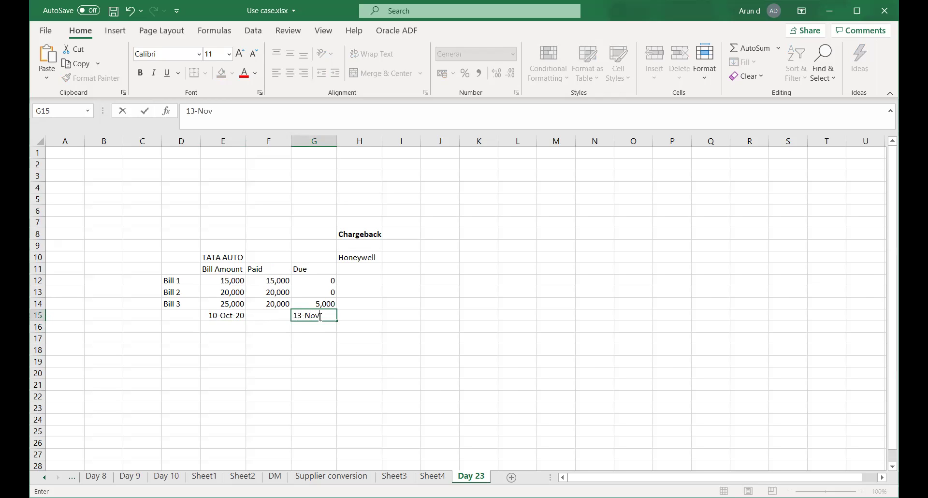
text(-2020)
key(Return)
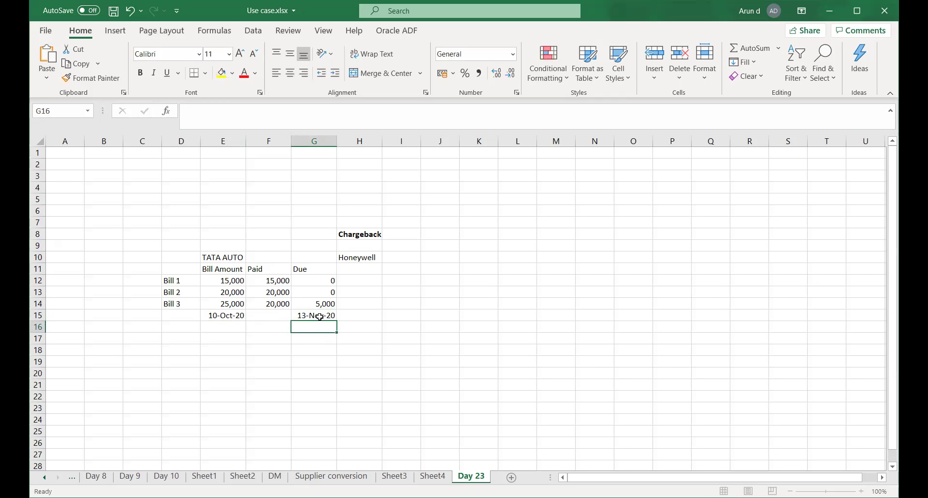
click(313, 347)
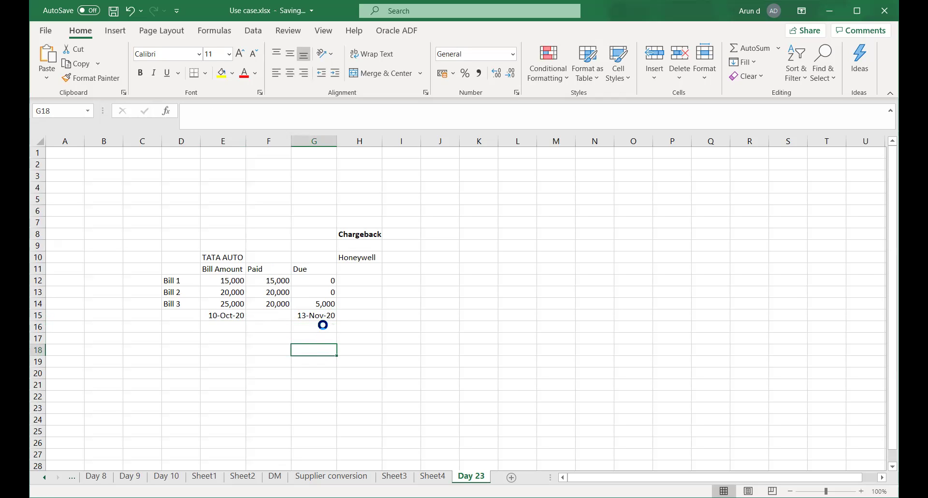
click(317, 303)
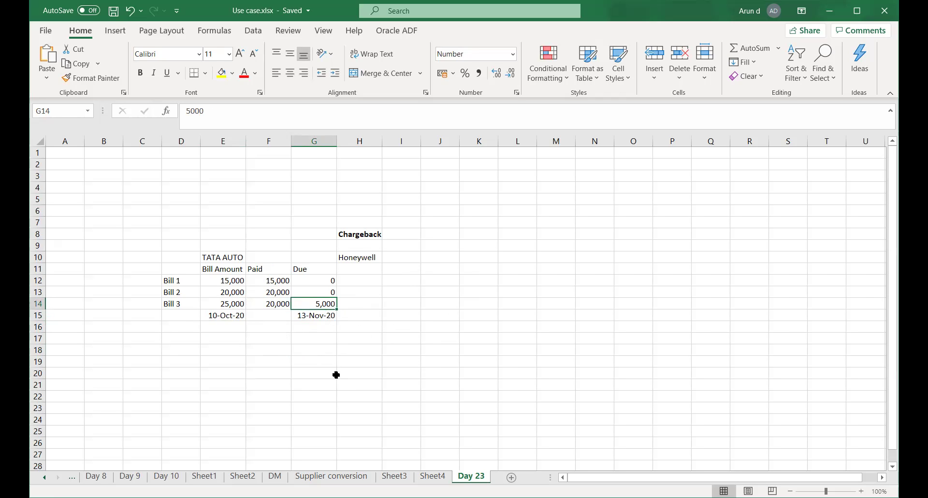
click(313, 337)
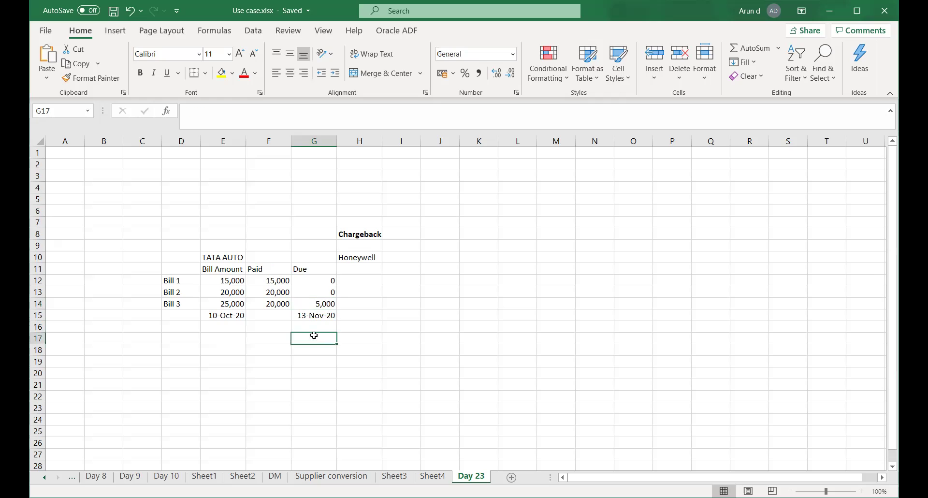
click(316, 305)
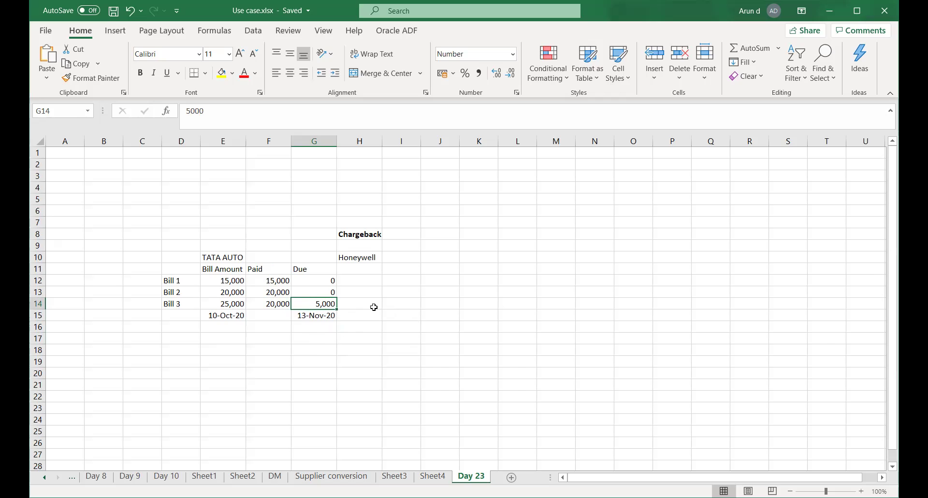
click(374, 307)
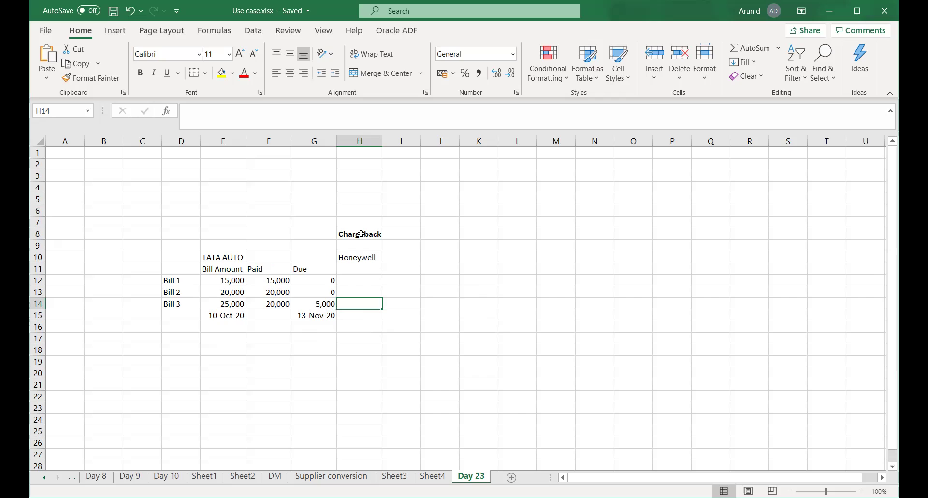
Point out the Chargeback heading in H8, then return to Oracle's Edit System Options page.
click(362, 233)
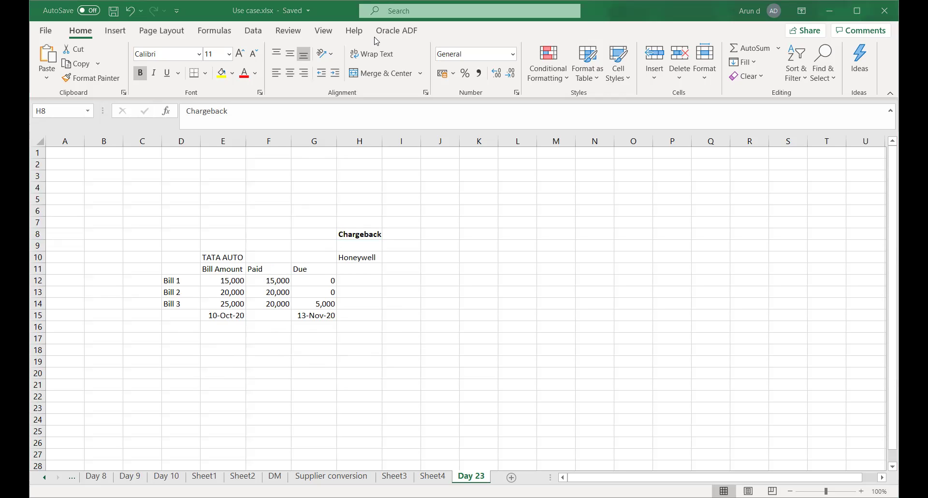
key(alt+Tab)
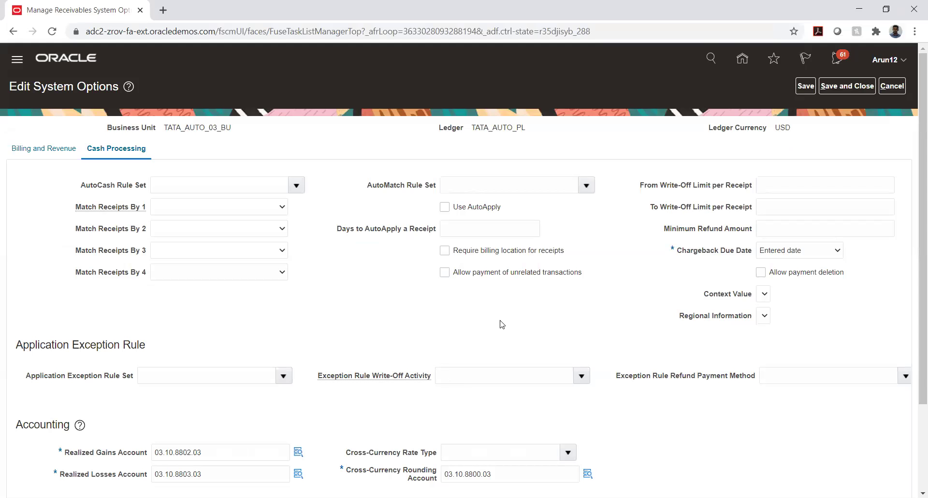
Scroll through the Cash Processing options and expand the Chargeback Due Date dropdown.
scroll(505, 327, down, 1)
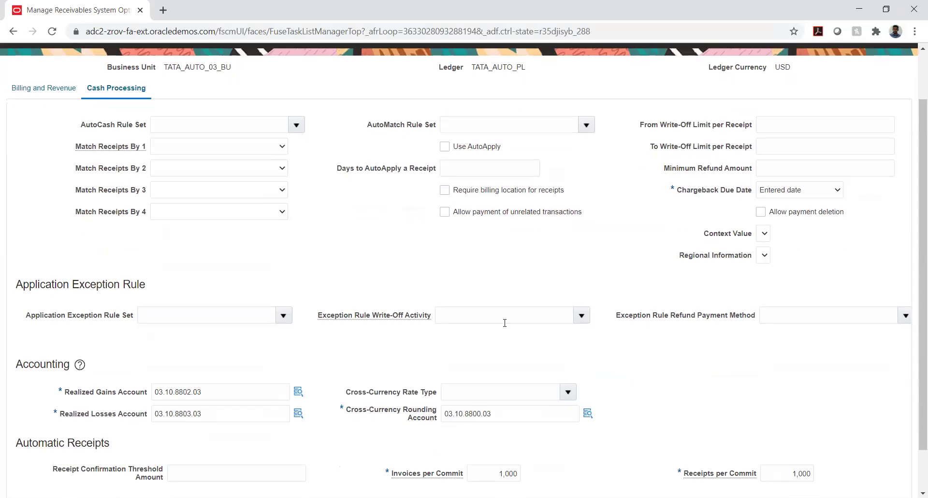
scroll(505, 323, down, 1)
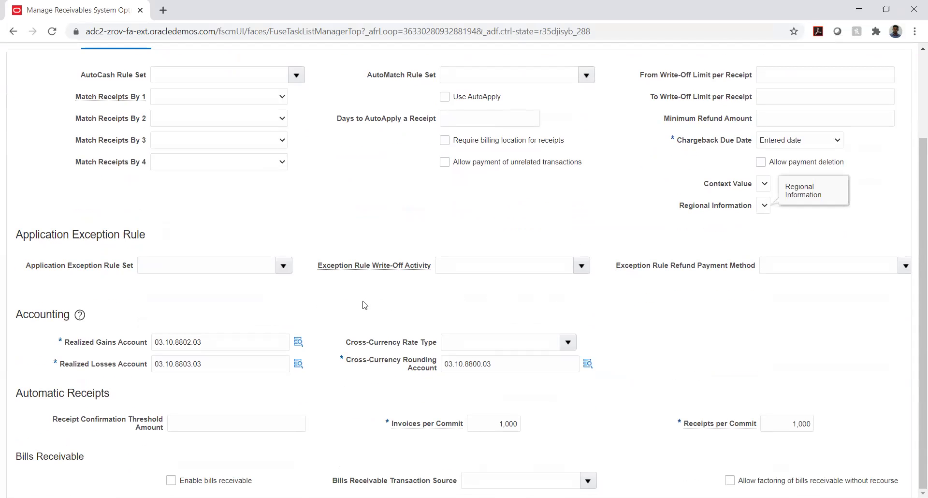
scroll(365, 303, up, 1)
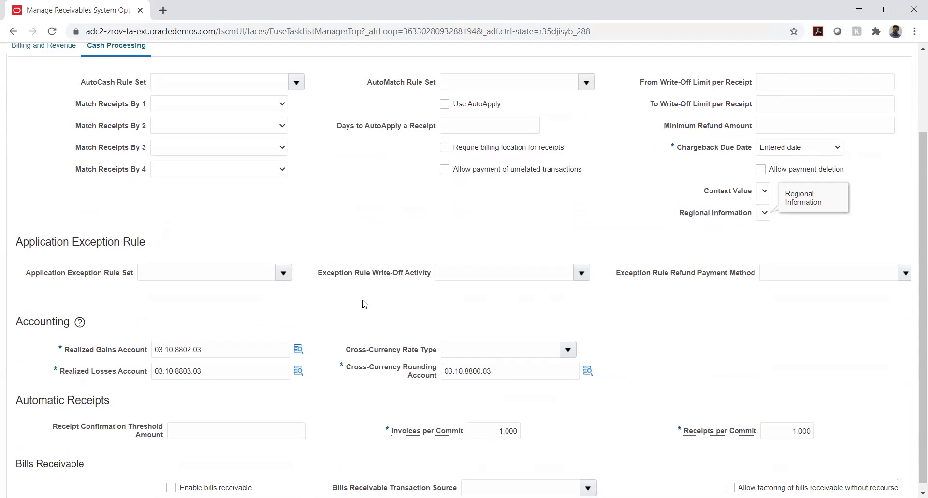
click(825, 204)
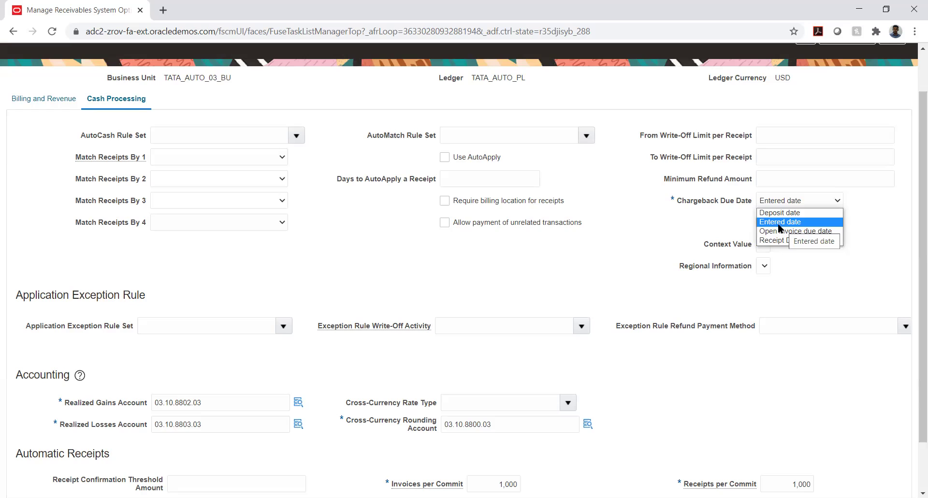
Close the Chargeback Due Date list on Entered date and scroll down to Bills Receivable.
click(653, 243)
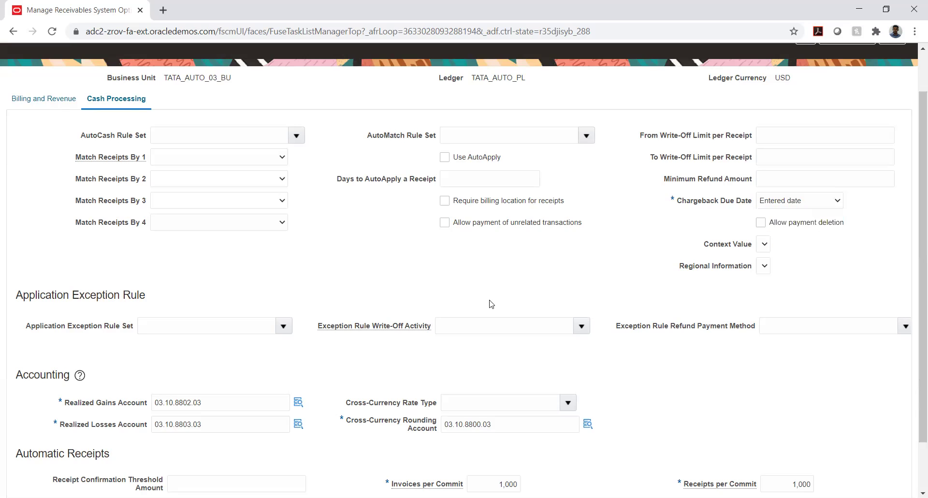
scroll(312, 257, down, 1)
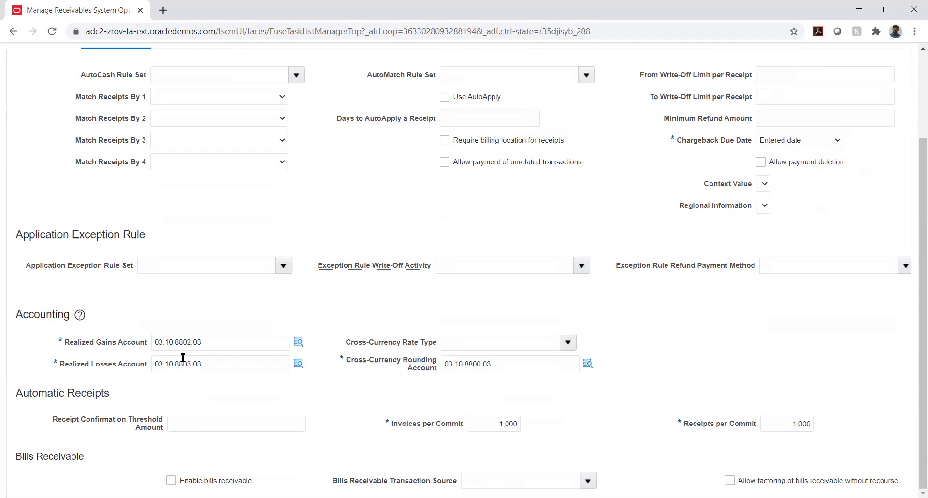
scroll(161, 290, up, 2)
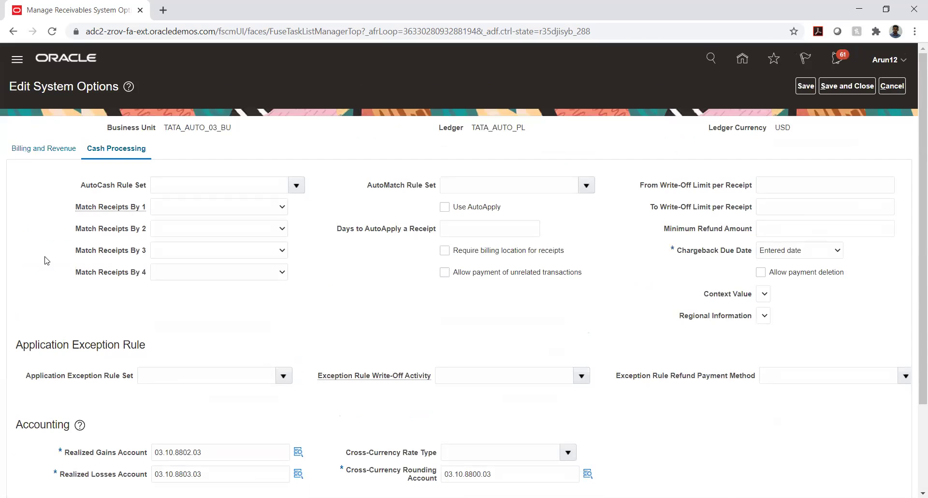
scroll(47, 261, down, 2)
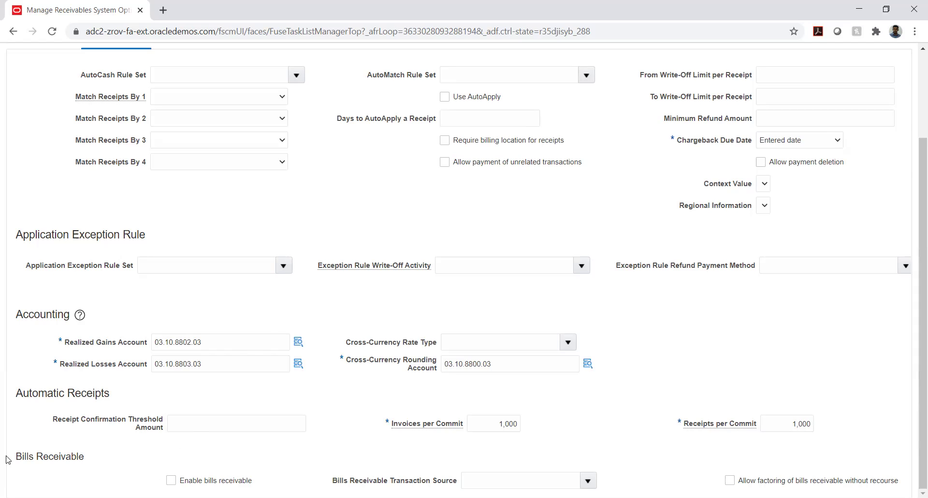
Select the full Bills Receivable heading on the system options page, then switch to Excel.
drag(18, 456, 68, 456)
triple_click(83, 456)
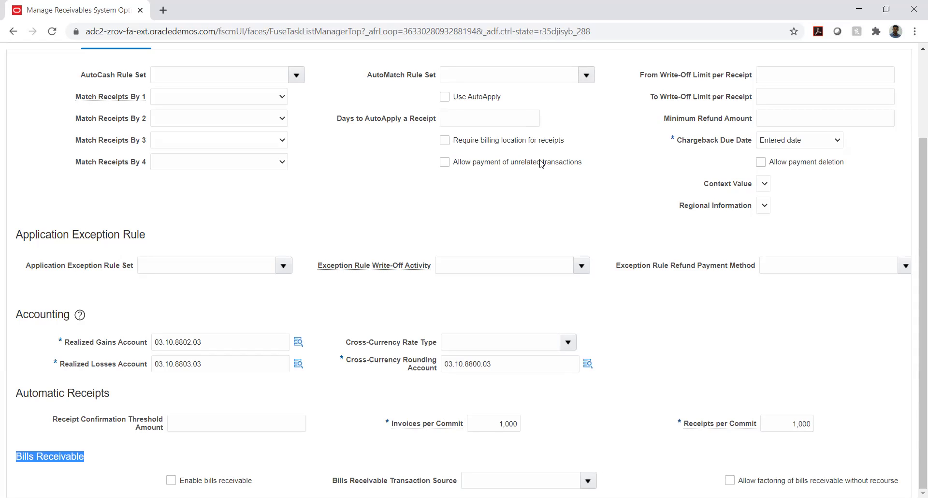
key(alt+Tab)
Enter a bold 'Bills Receivable' label in cell G19 of the Day 23 sheet.
click(457, 307)
scroll(334, 340, down, 2)
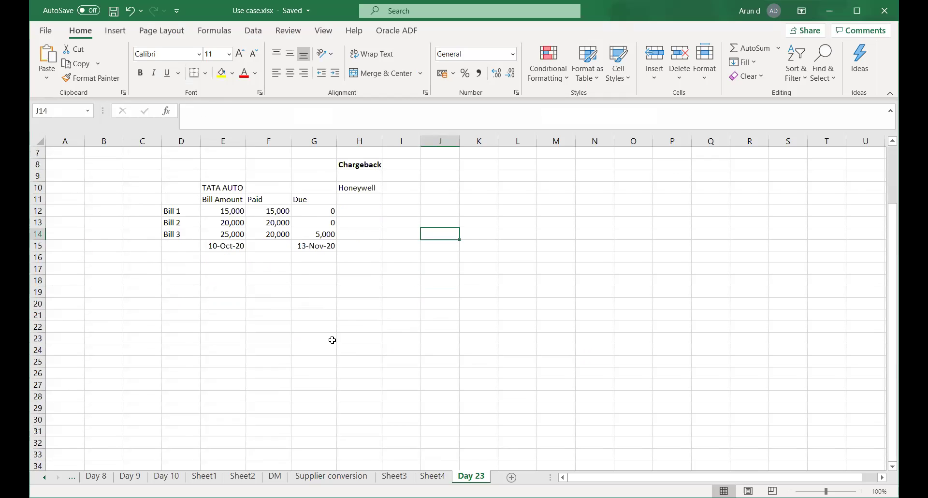
click(321, 293)
text(Bi)
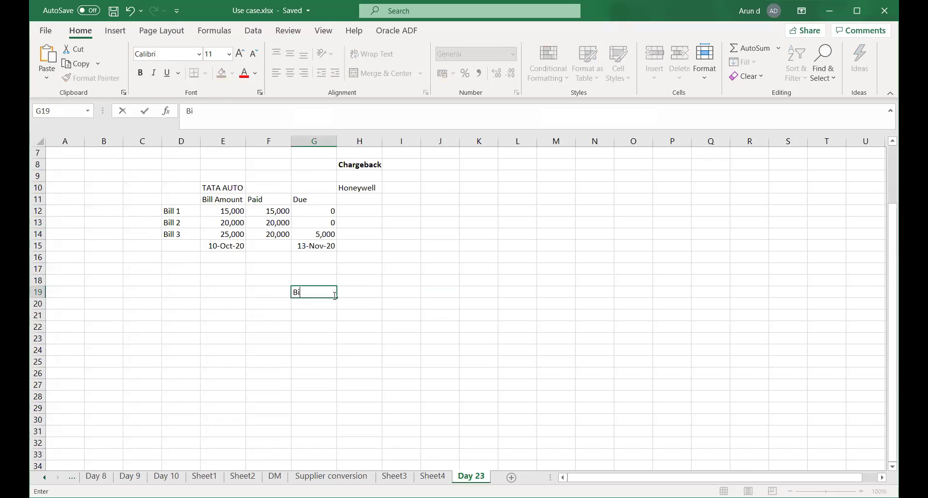
text(lls Receivable)
key(Return)
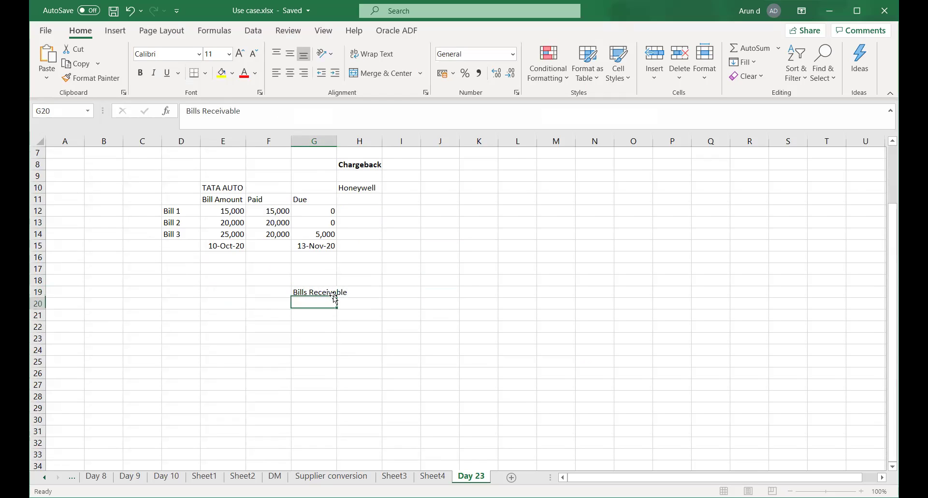
click(334, 296)
key(ctrl+b)
Move to cell F21 and save the workbook with Ctrl+S.
key(Down)
key(Left)
key(Down)
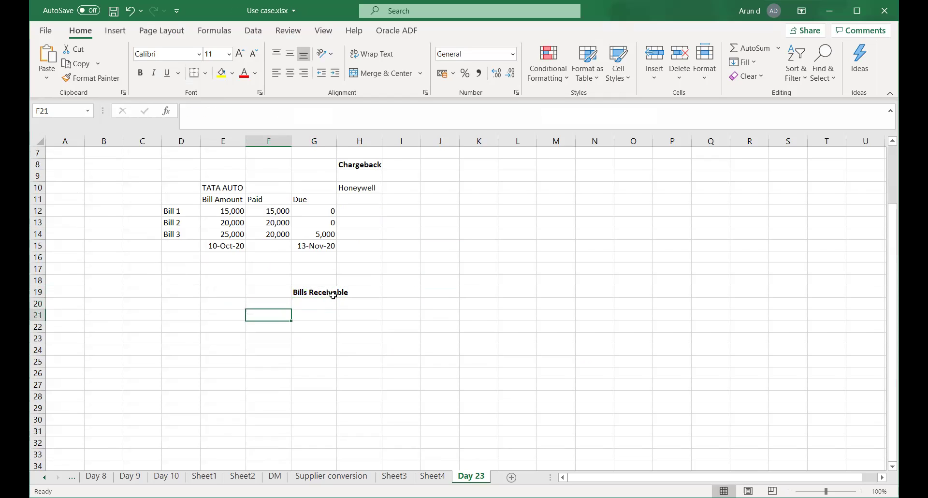
key(ctrl+s)
key(Left)
key(Right)
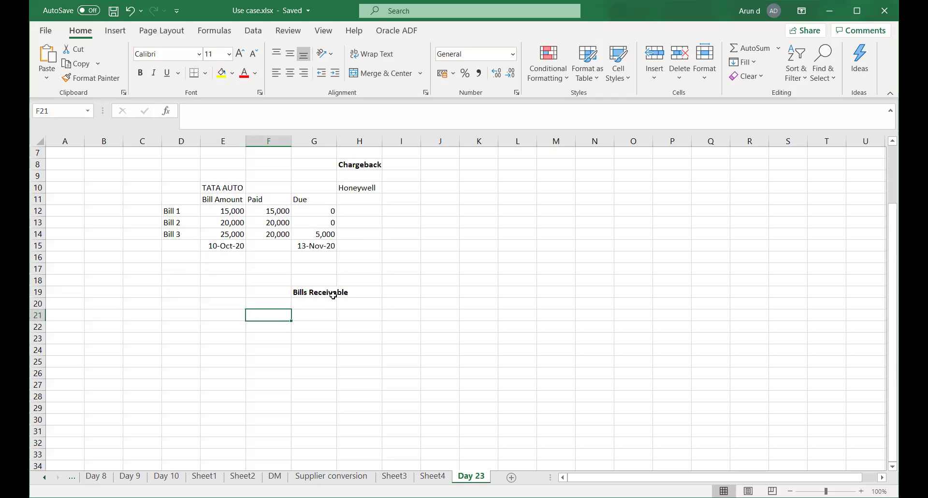
Enter 'Invoice date' 1-Oct-2020 in row 21 and 'Payment Inst date' 10-Oct-2020 in row 22.
text(I)
key(BackSpace)
text(Invoice date)
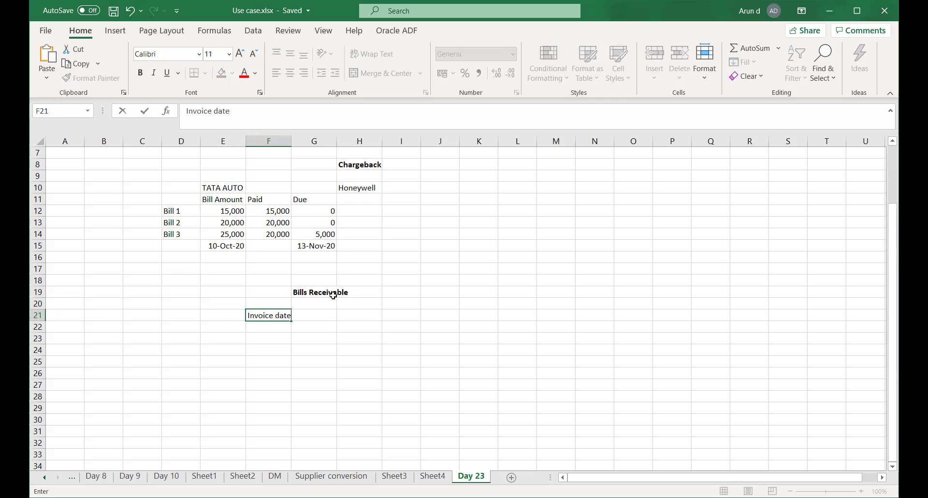
key(Tab)
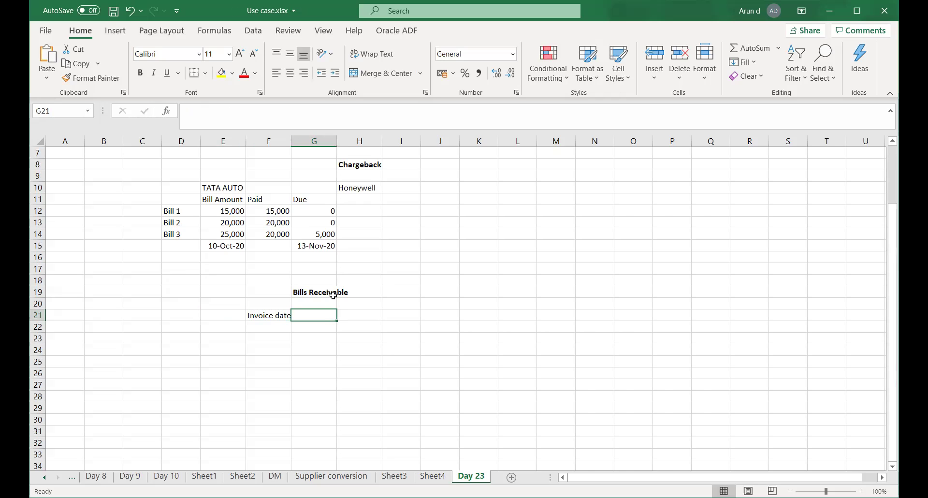
text(1)
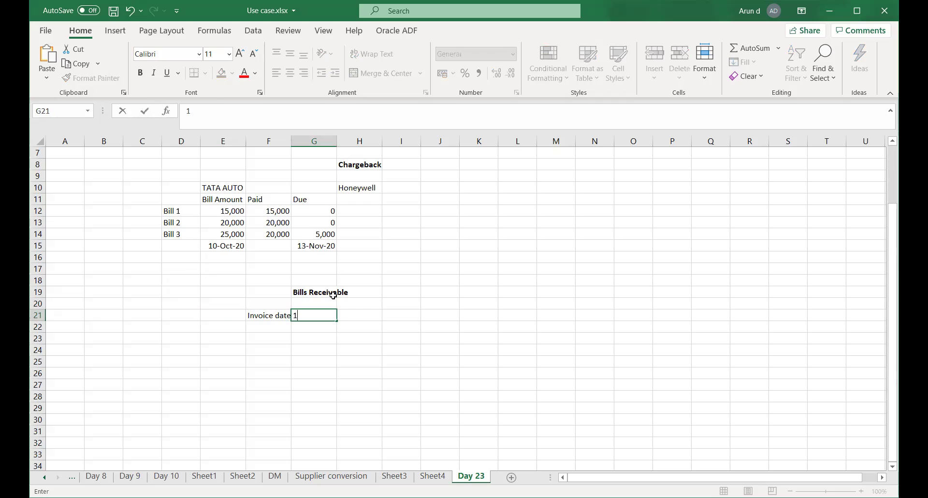
text(-Oct-2020)
key(Return)
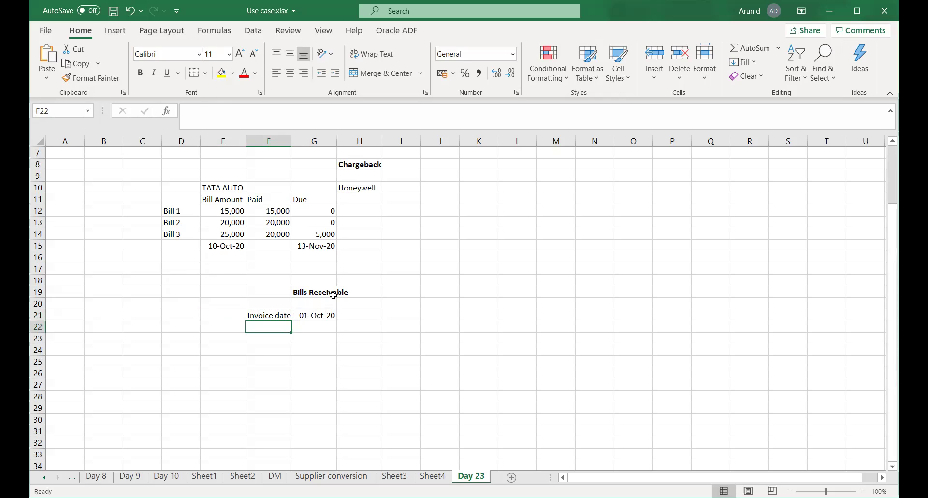
text(Payment)
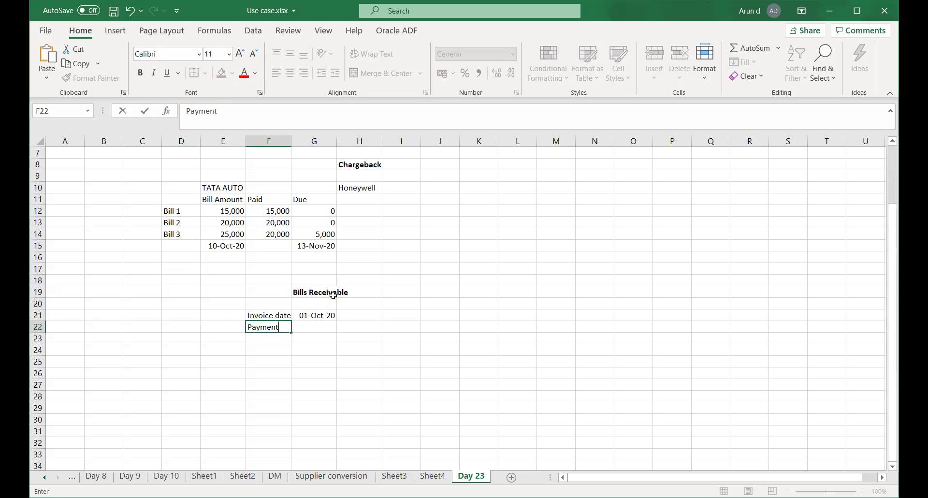
text( Inst date)
key(Tab)
text(10)
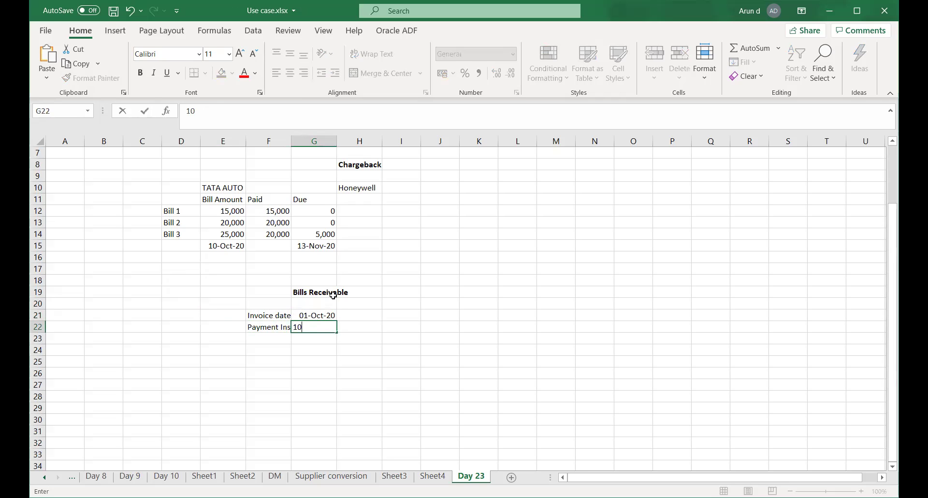
text(-Oct-2020)
key(Return)
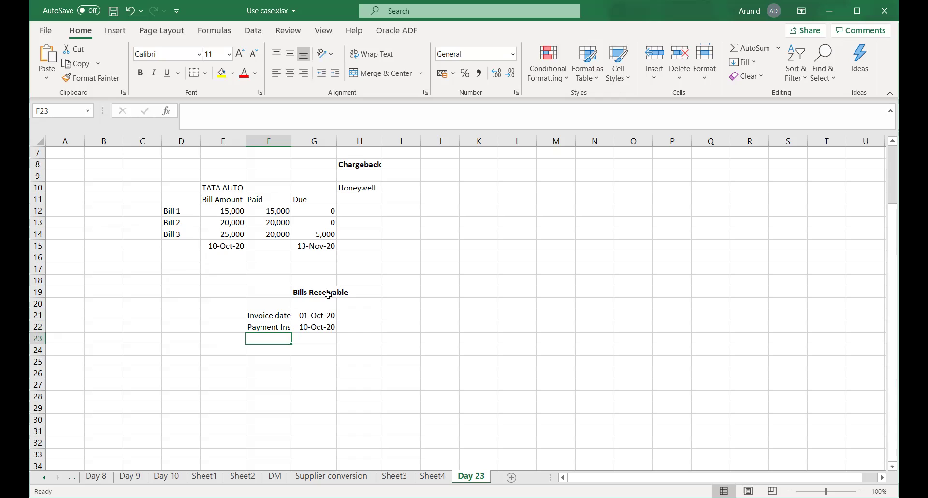
Review the Invoice date and Payment Inst date cells and the stored payment date.
click(265, 317)
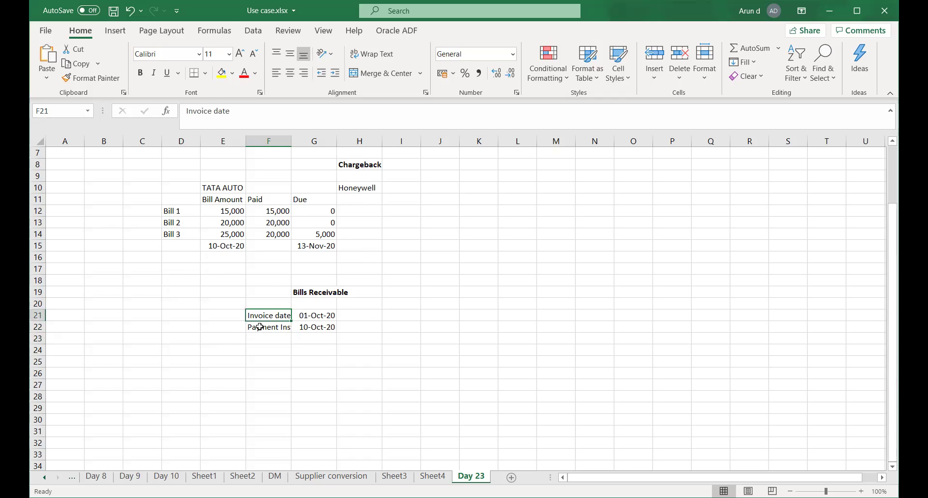
click(265, 329)
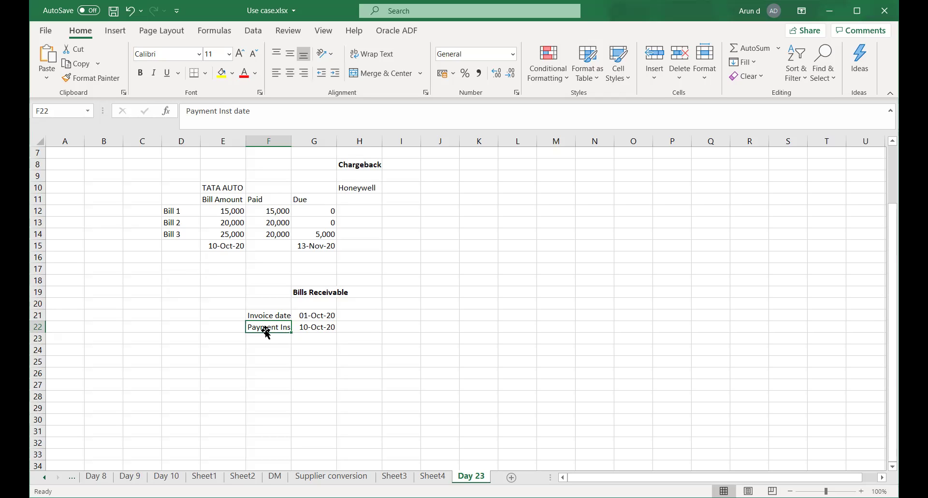
click(306, 328)
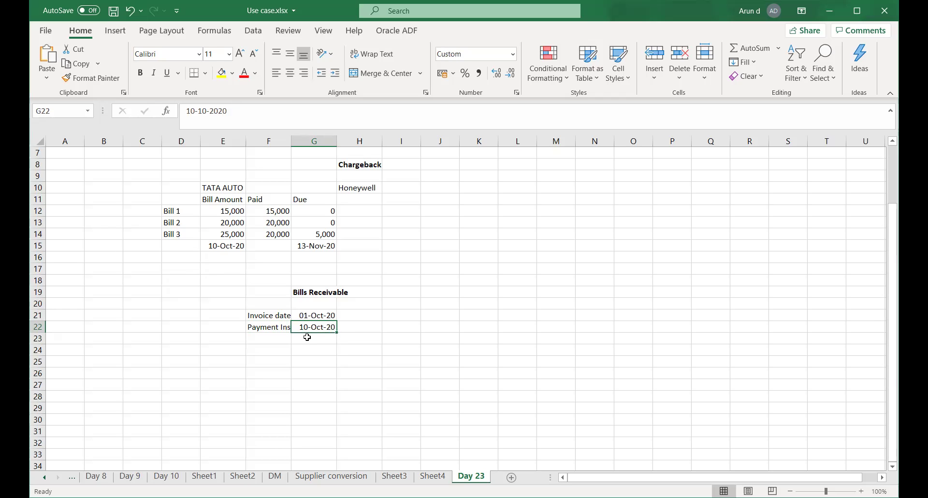
Add a 'Maturity' label with date 30-Oct-20 in F23:G23.
click(255, 337)
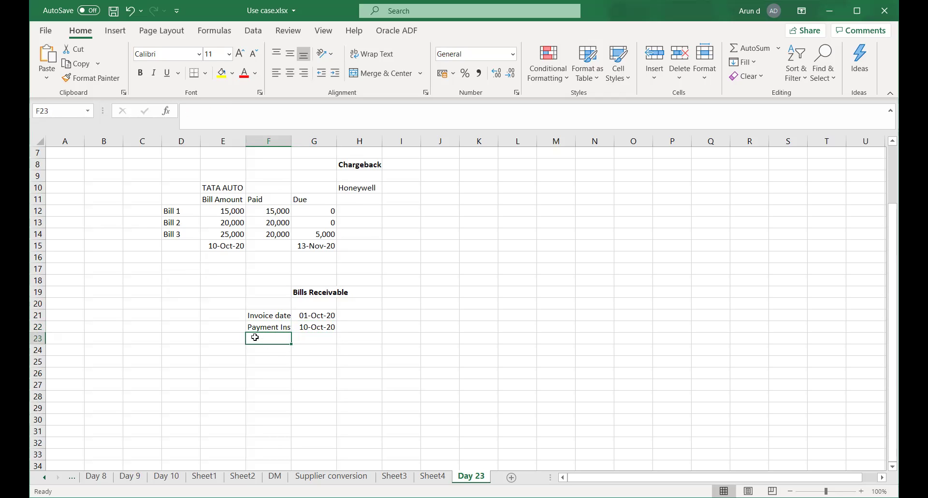
text(Matu)
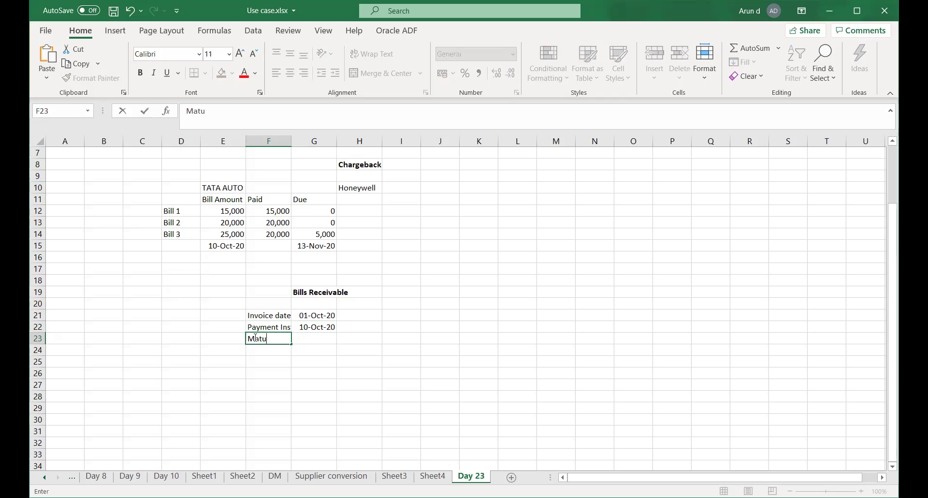
key(BackSpace)
text(urity)
key(Tab)
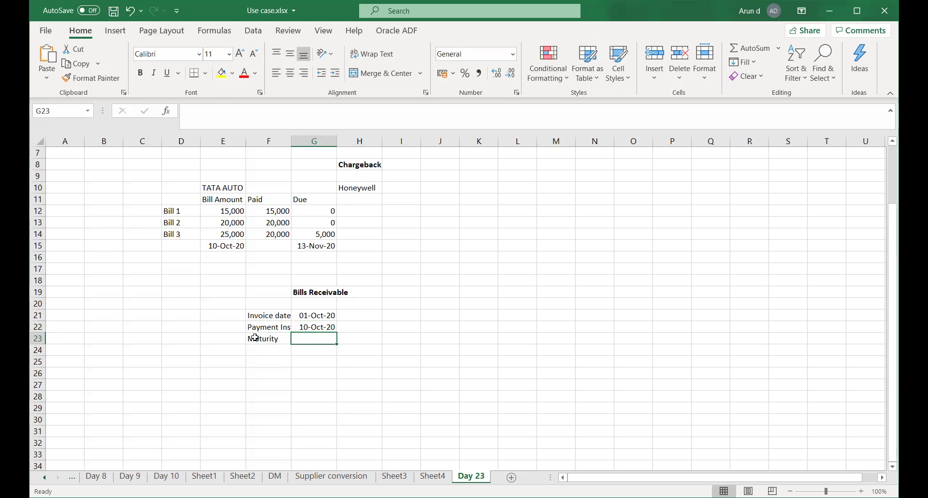
text(30-O)
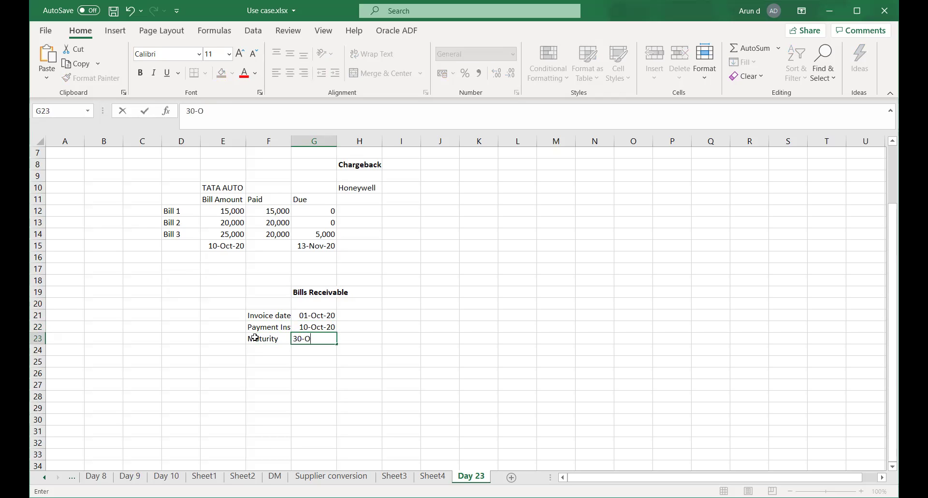
text(ct-20)
key(Tab)
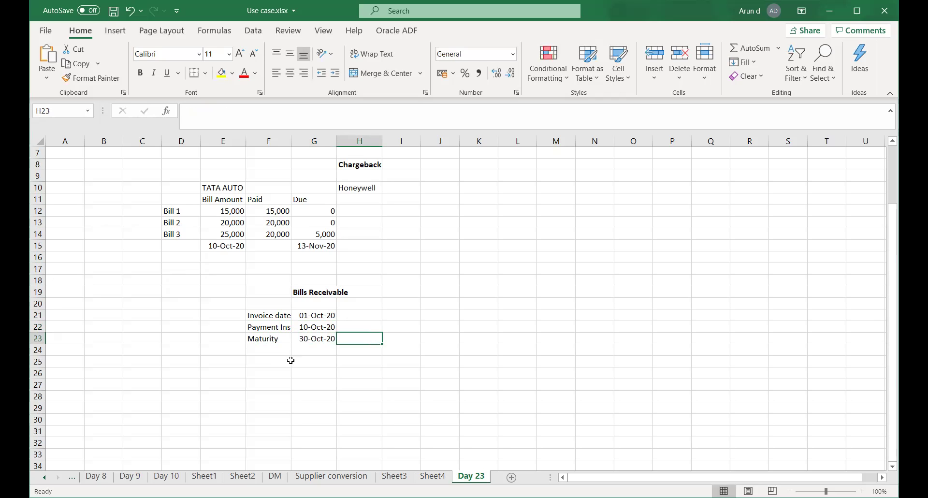
Recheck the payment date, then select the F21:G23 date block and deselect it.
drag(289, 360, 292, 359)
click(308, 338)
click(308, 327)
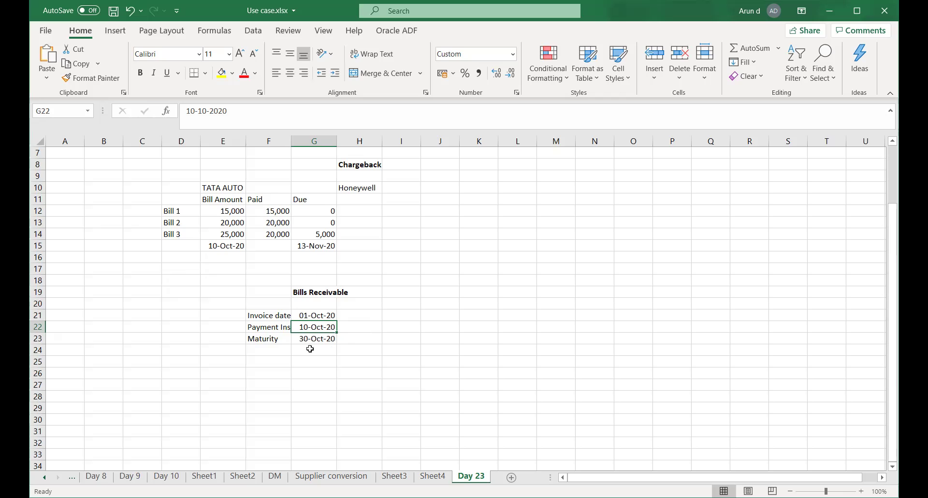
drag(265, 317, 323, 341)
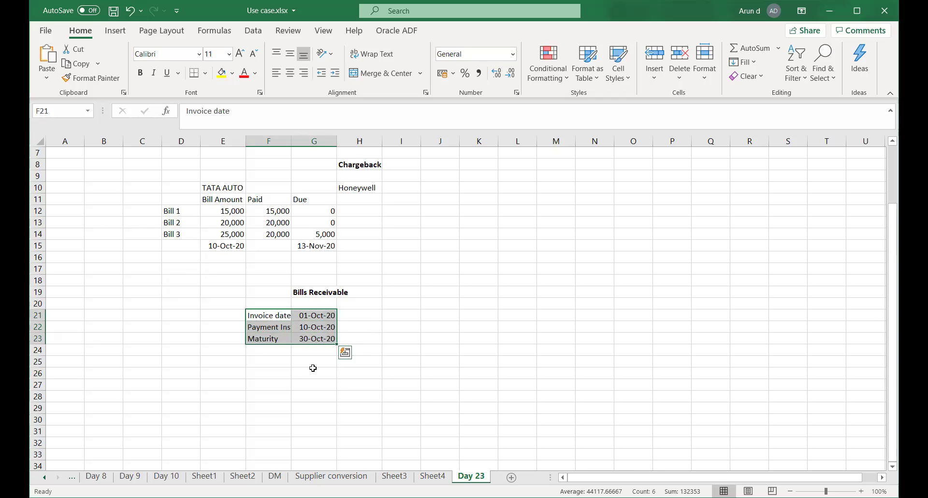
click(314, 370)
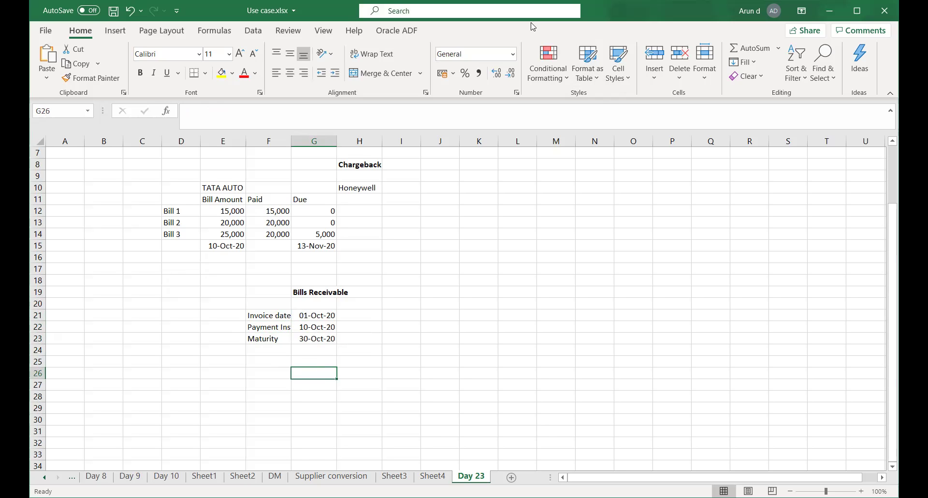
Switch from Excel back to the Chrome window with Manage Receivables System Options.
key(alt+Tab)
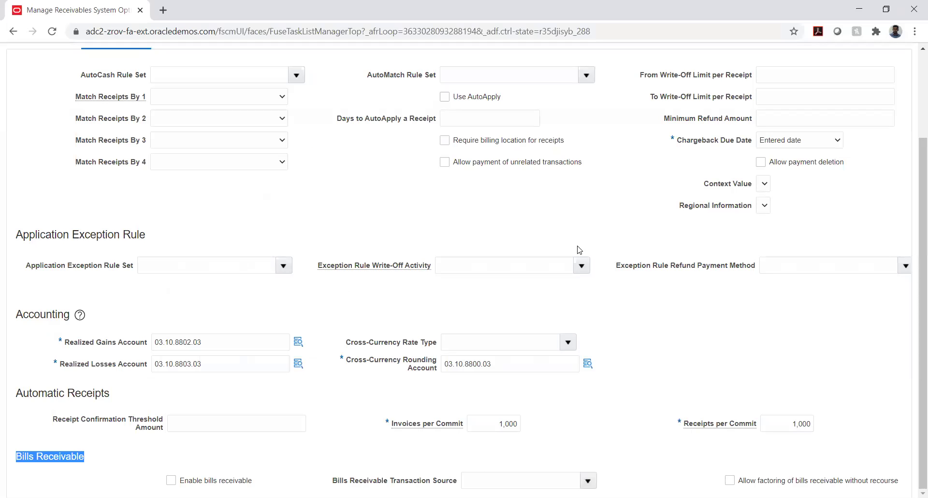
scroll(677, 253, up, 3)
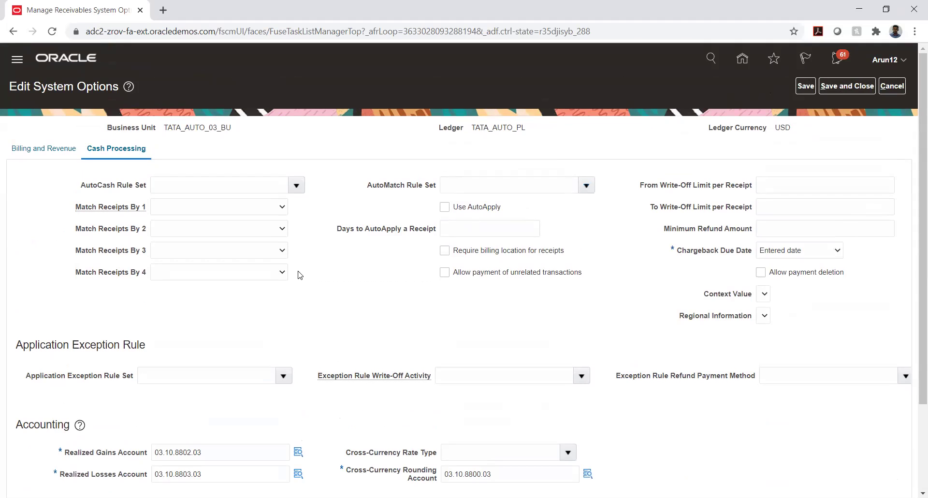
scroll(315, 268, down, 2)
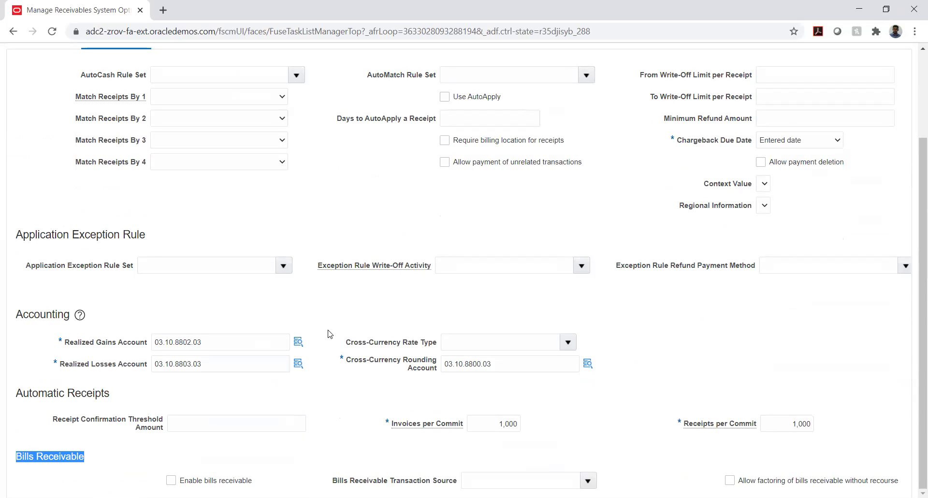
click(160, 458)
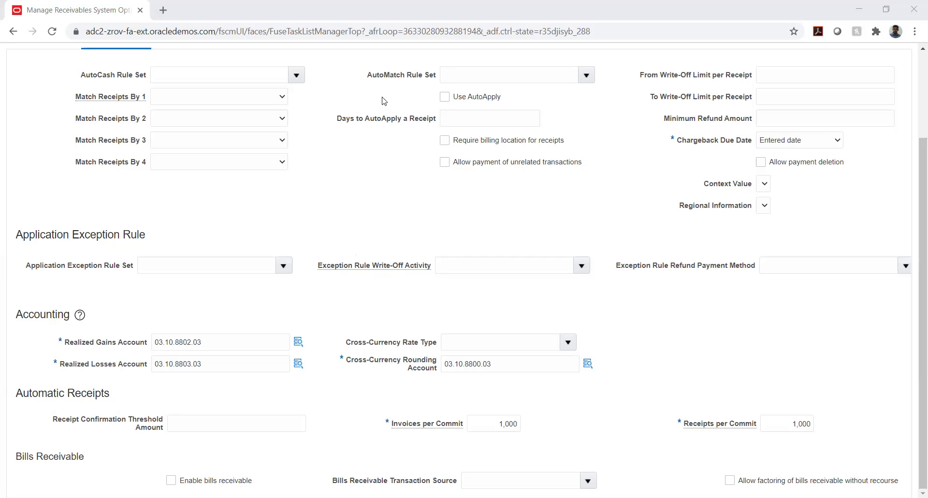
scroll(761, 133, up, 3)
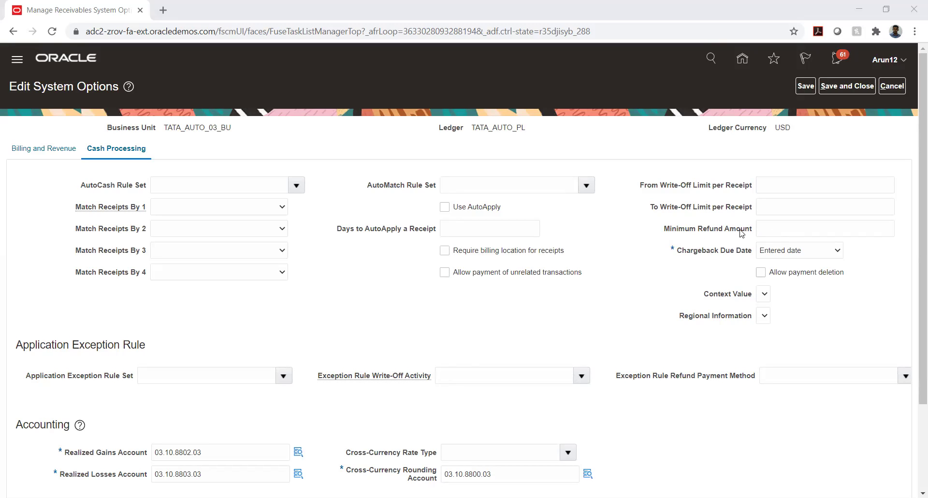
Save and close Edit System Options, then choose Done on Manage Receivables System Options.
click(846, 88)
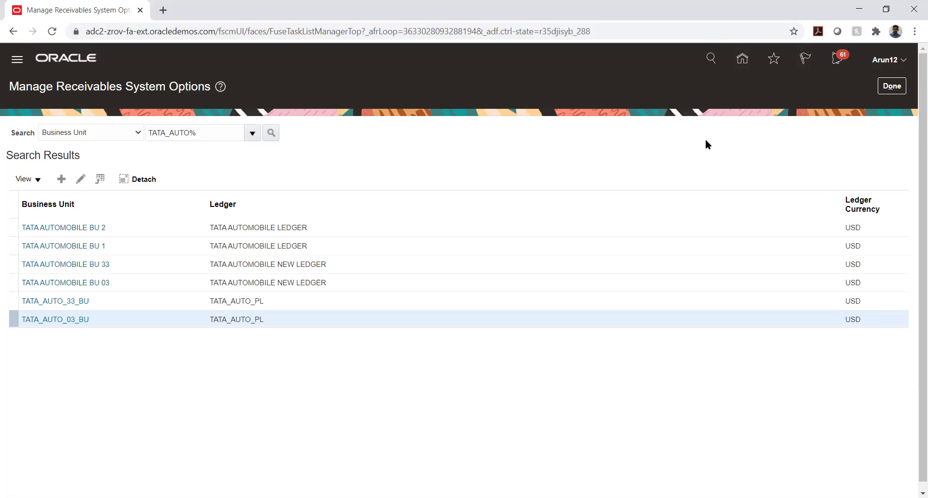
click(890, 87)
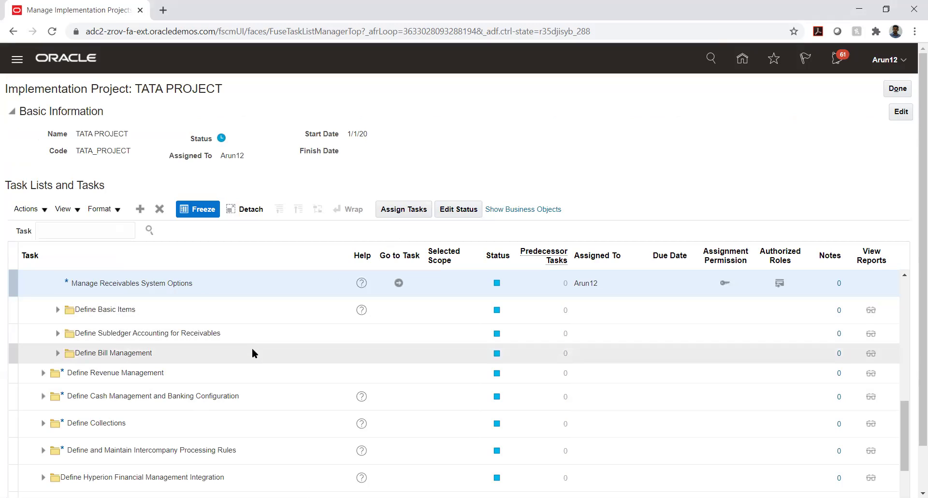
Expand Define Common Accounts Receivable Configuration and go to the Manage Receivables Activities task.
scroll(251, 347, up, 3)
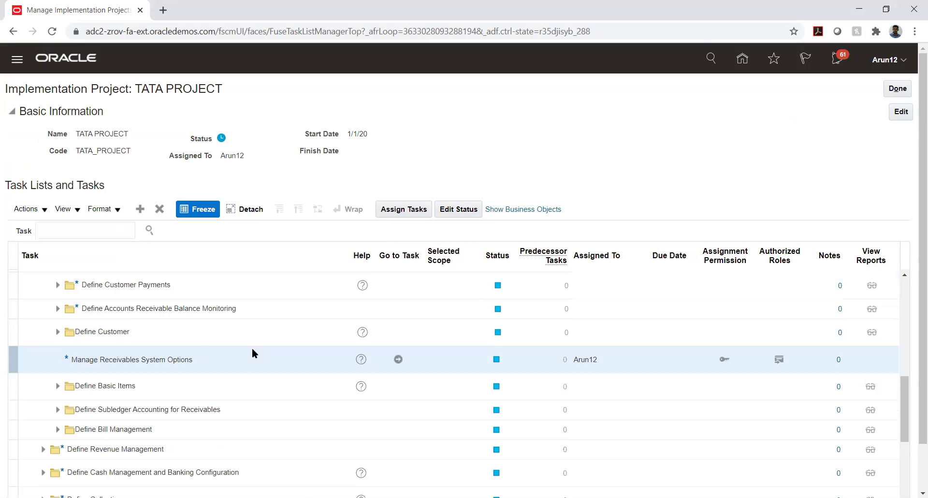
scroll(251, 349, up, 3)
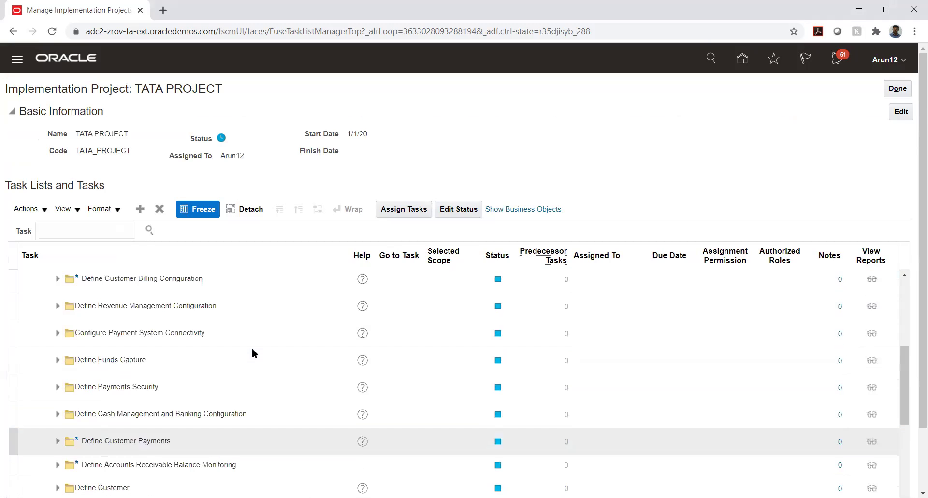
scroll(253, 348, up, 3)
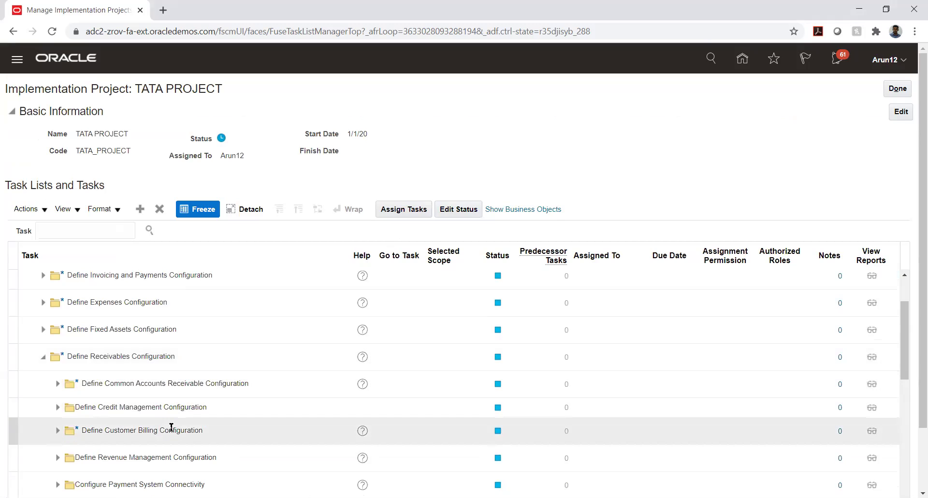
scroll(137, 371, down, 2)
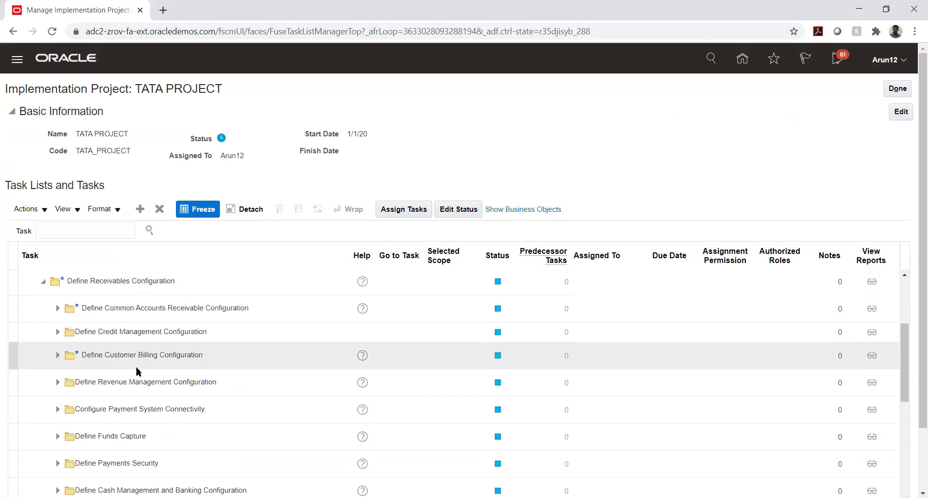
click(57, 308)
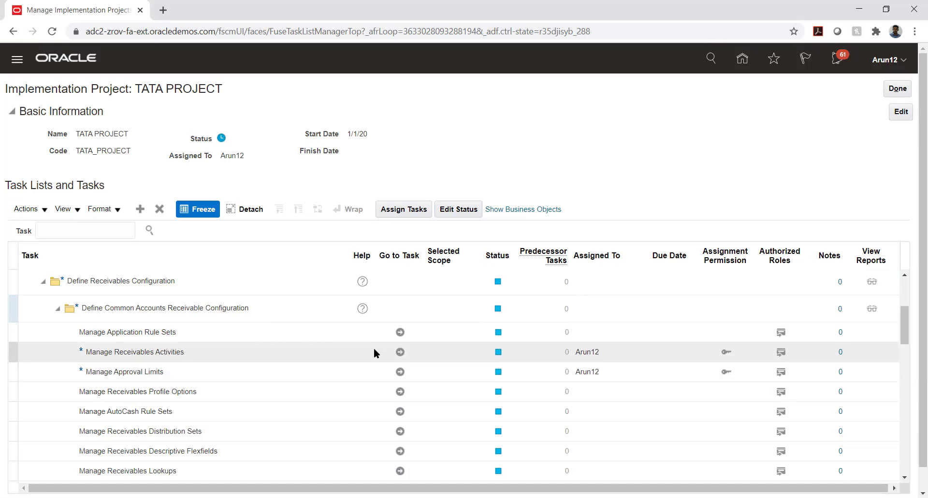
click(400, 352)
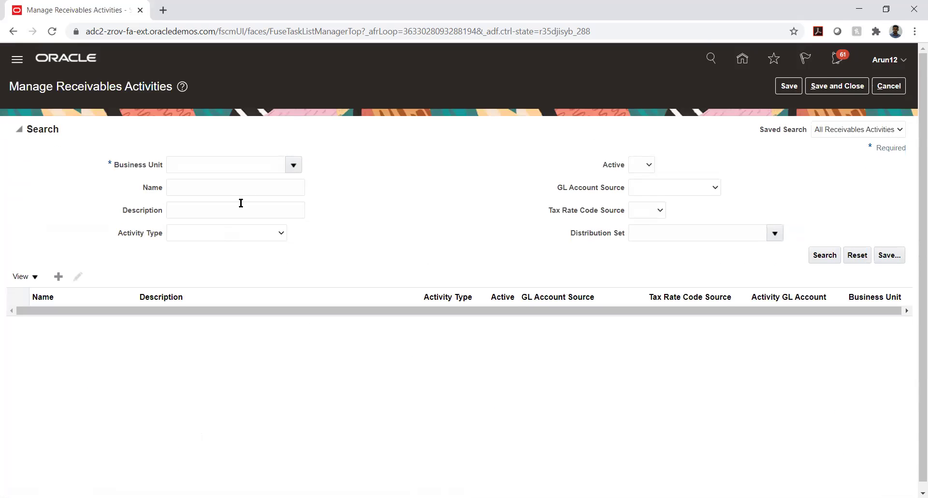
Enter a business unit by typing TS and picking one of the matches.
click(273, 164)
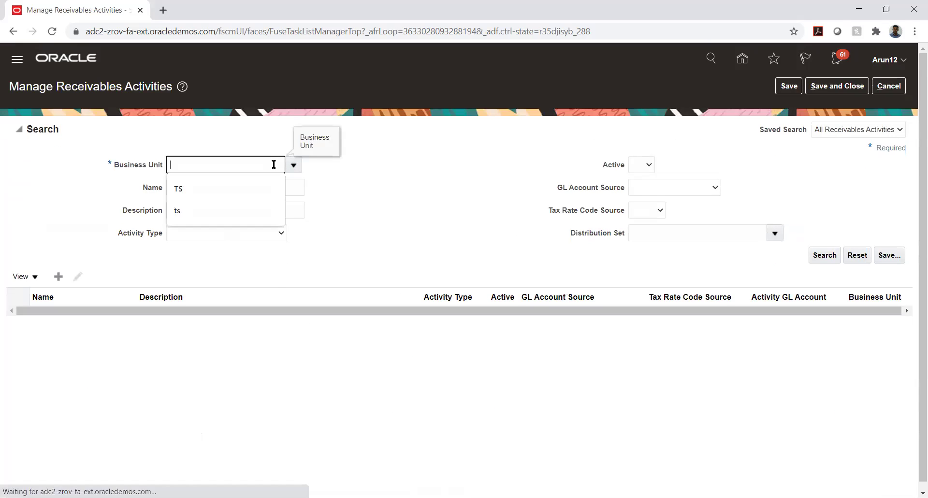
text(TATA_A)
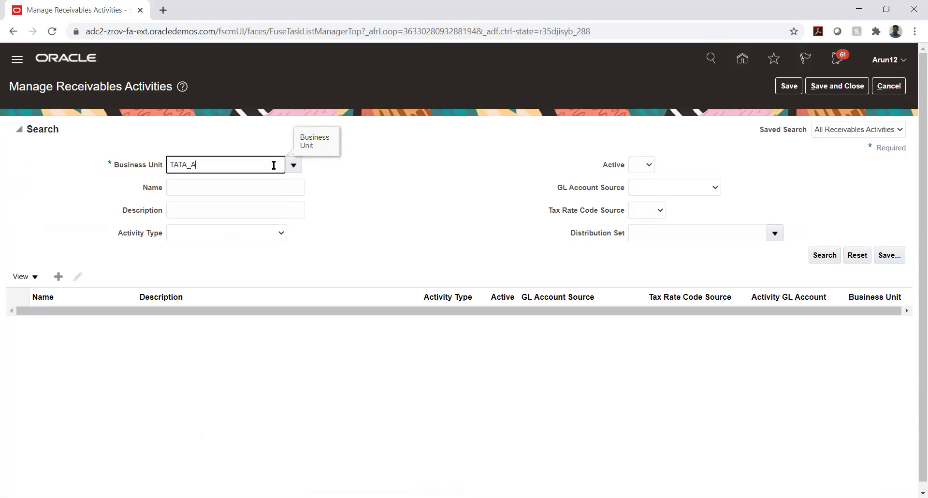
key(BackSpace)
key(BackSpace)
key(BackSpace)
key(BackSpace)
key(BackSpace)
key(BackSpace)
text(TS)
key(Tab)
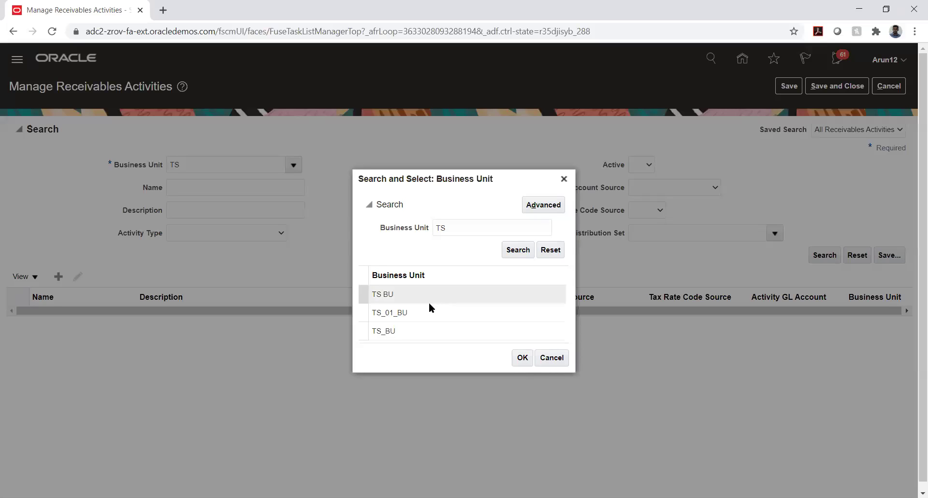
click(421, 312)
click(522, 357)
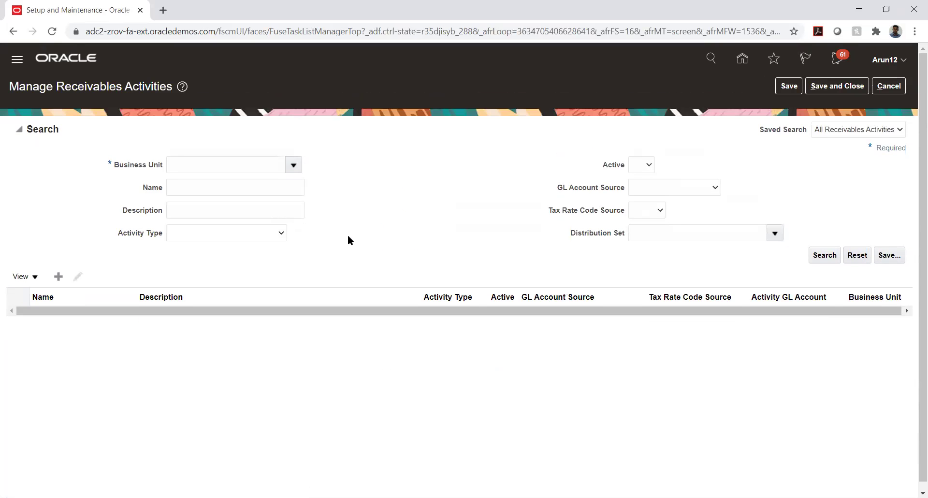
Open the full business unit search and clear the term to list all units.
click(293, 166)
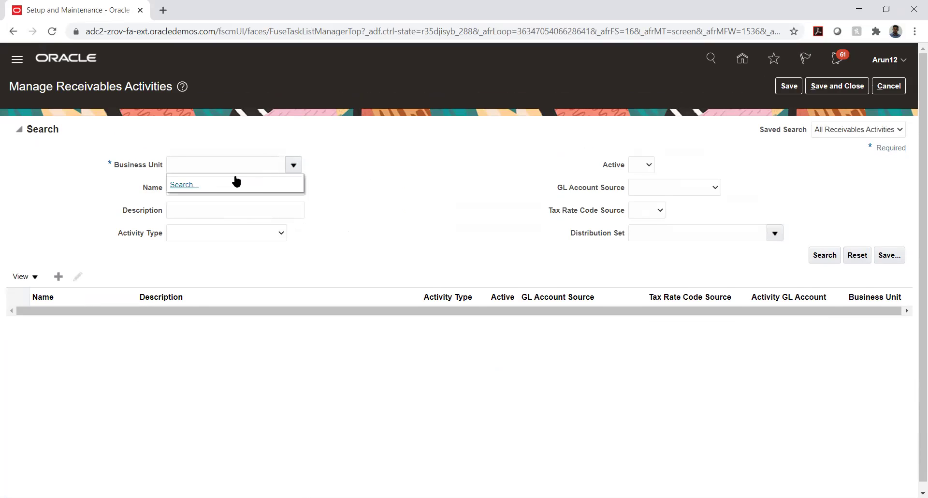
click(186, 185)
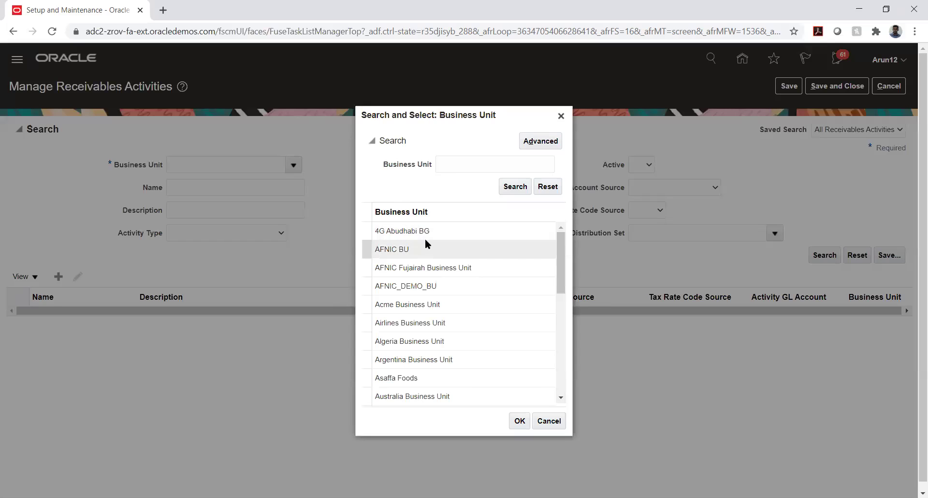
click(445, 166)
text(TS)
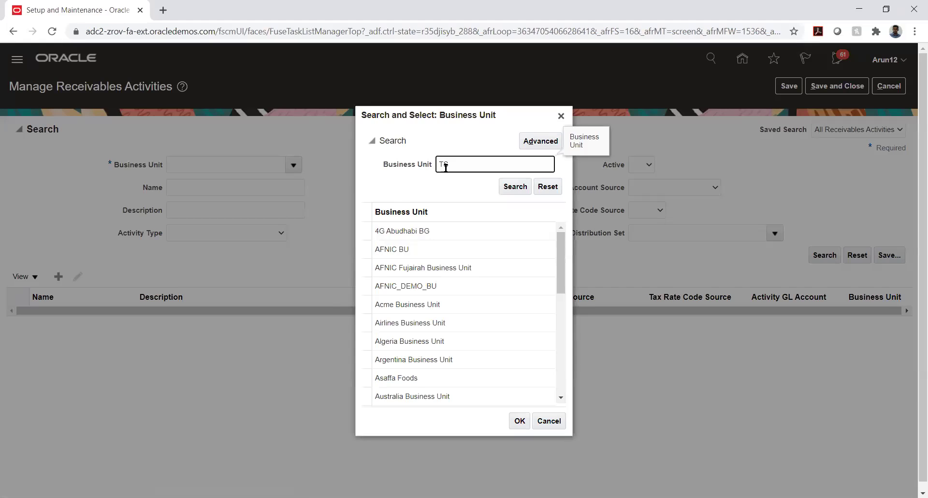
key(Return)
double_click(470, 250)
key(BackSpace)
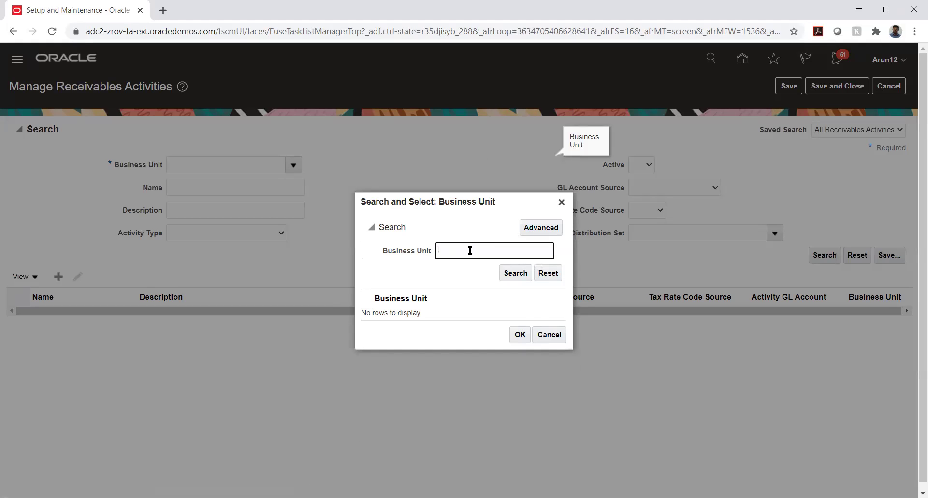
key(Return)
Choose TATA_AUTO_03_BU, search its activities, and open TATA_AUTO_03_ED.
scroll(463, 271, down, 5)
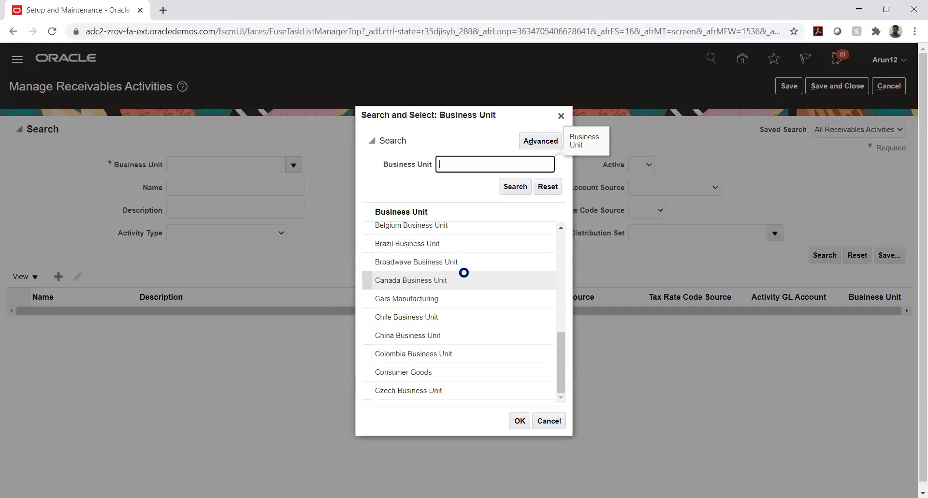
scroll(464, 272, down, 7)
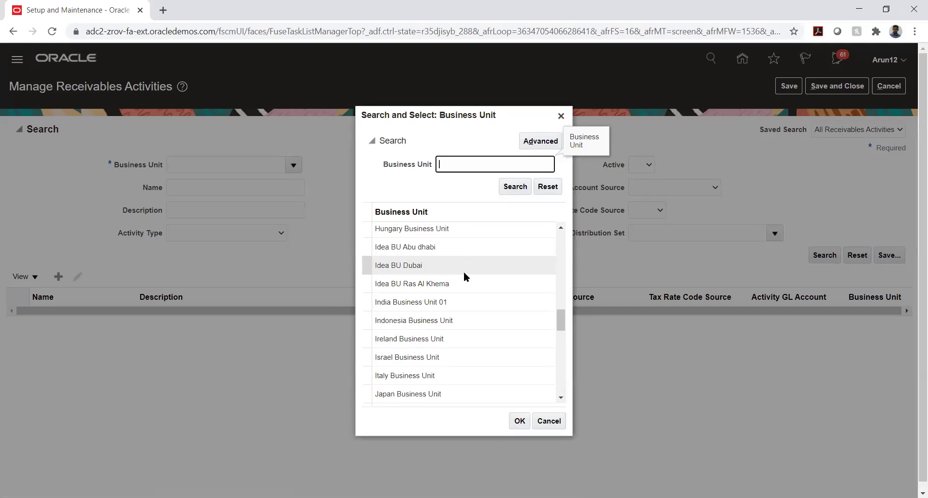
scroll(465, 275, down, 5)
scroll(464, 272, down, 6)
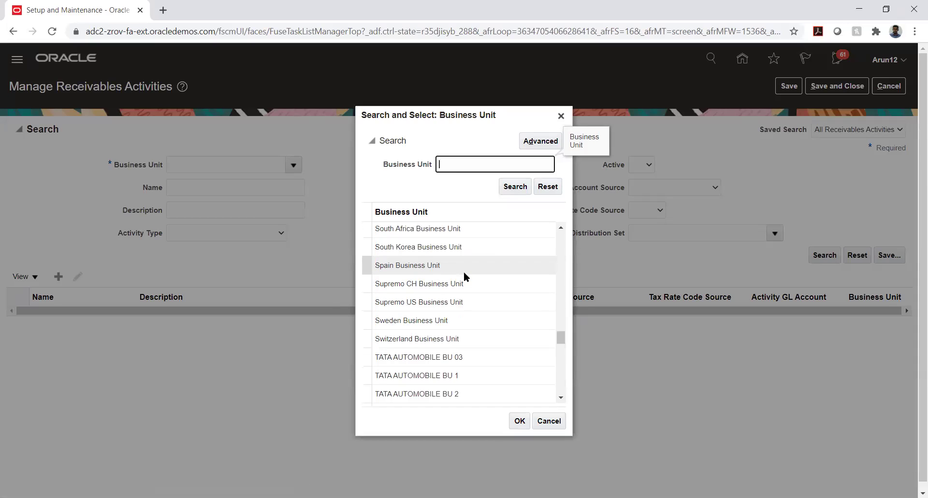
scroll(464, 272, down, 4)
scroll(464, 273, down, 2)
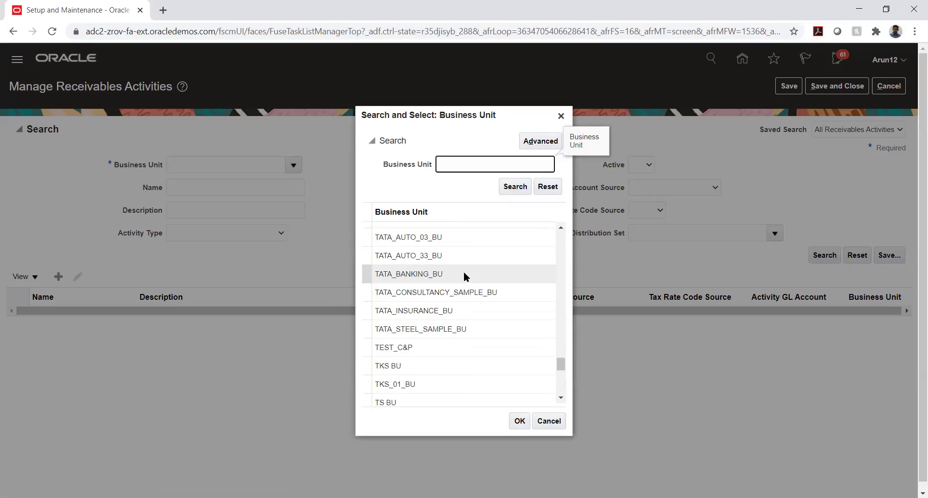
click(438, 236)
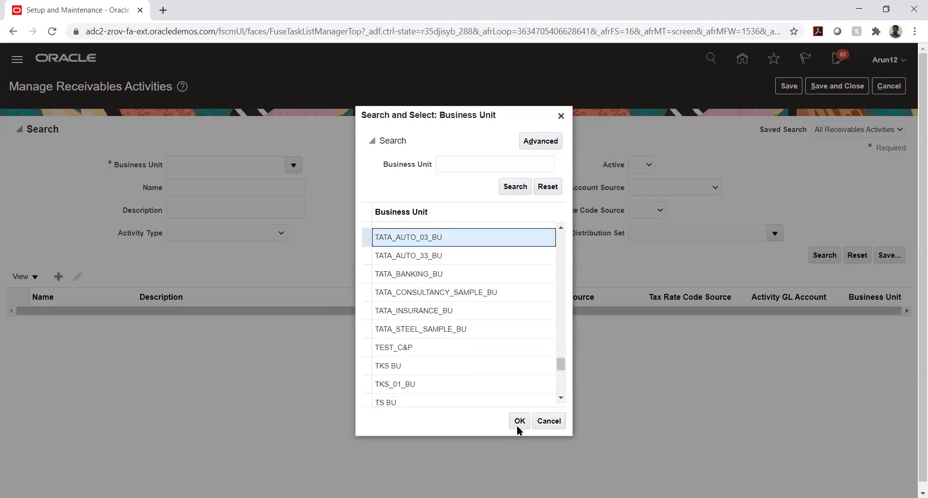
click(517, 423)
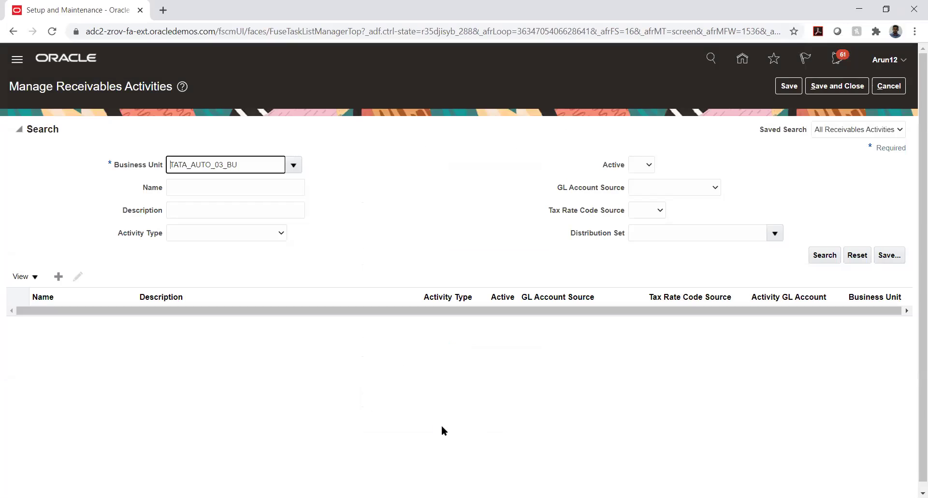
click(828, 255)
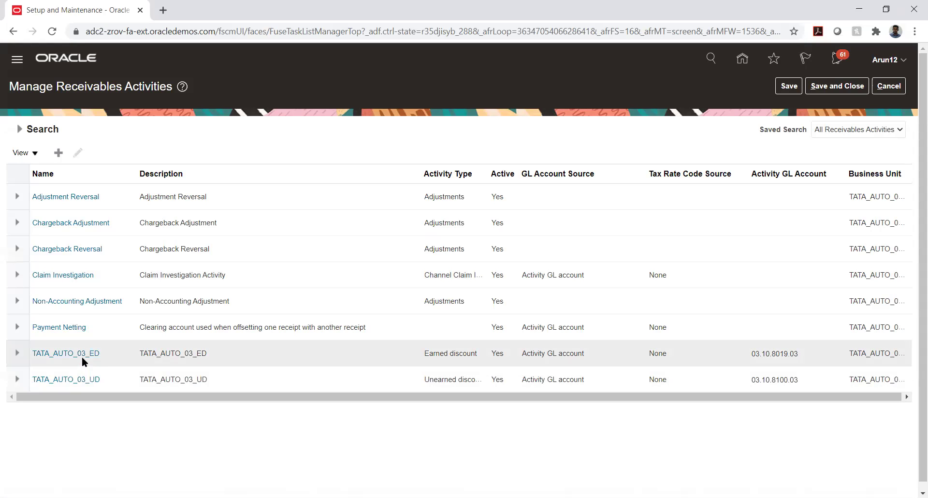
click(83, 359)
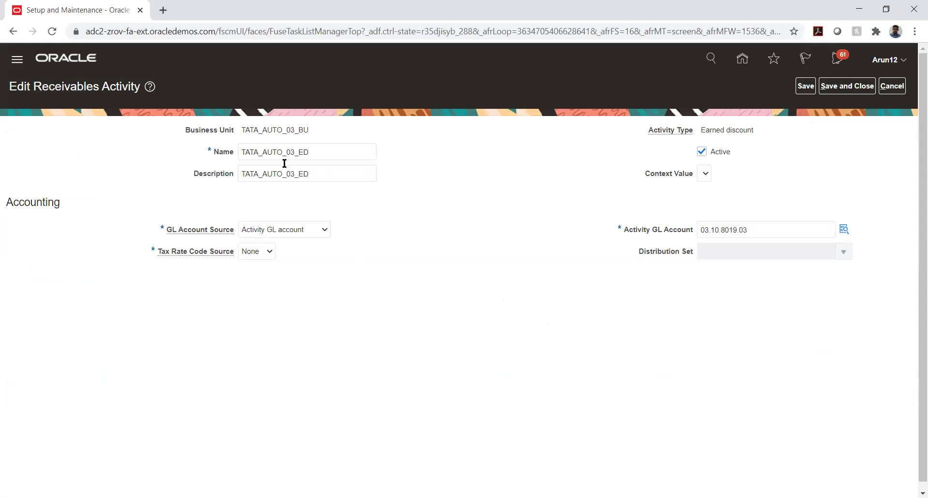
Highlight the name TATA_AUTO_03_ED, the Receivables Activity page title, and the Earned discount activity type.
drag(244, 151, 319, 150)
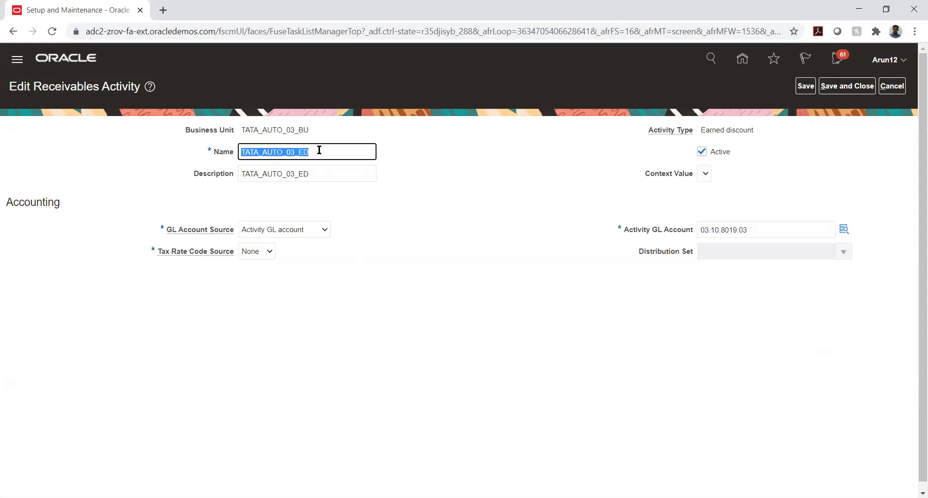
click(544, 245)
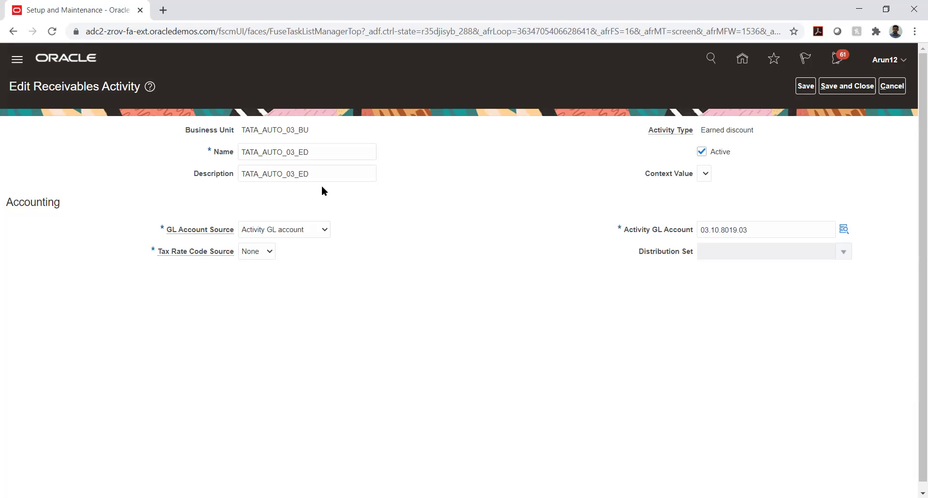
drag(36, 82, 142, 84)
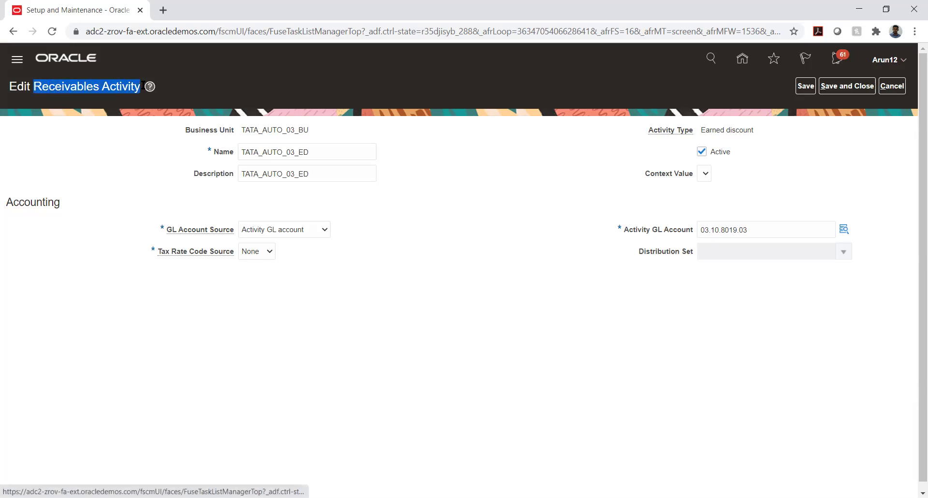
click(556, 195)
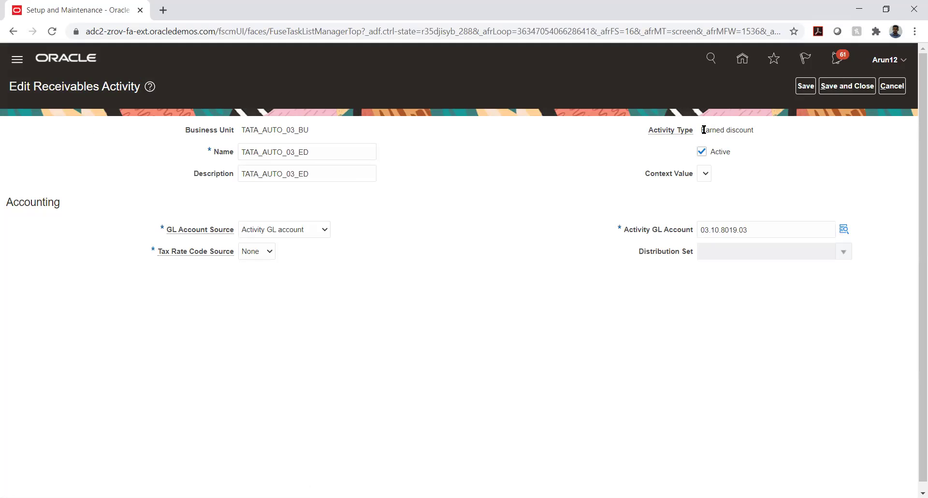
drag(703, 130, 806, 145)
click(806, 144)
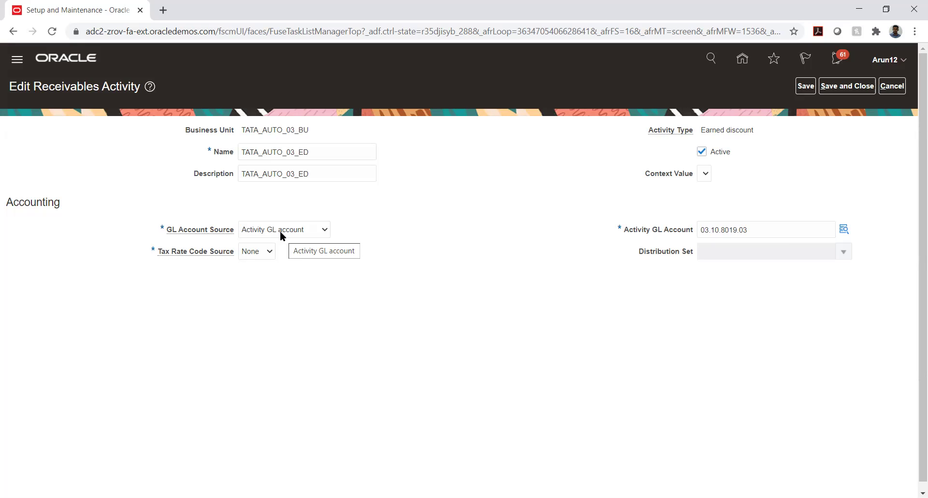
click(279, 231)
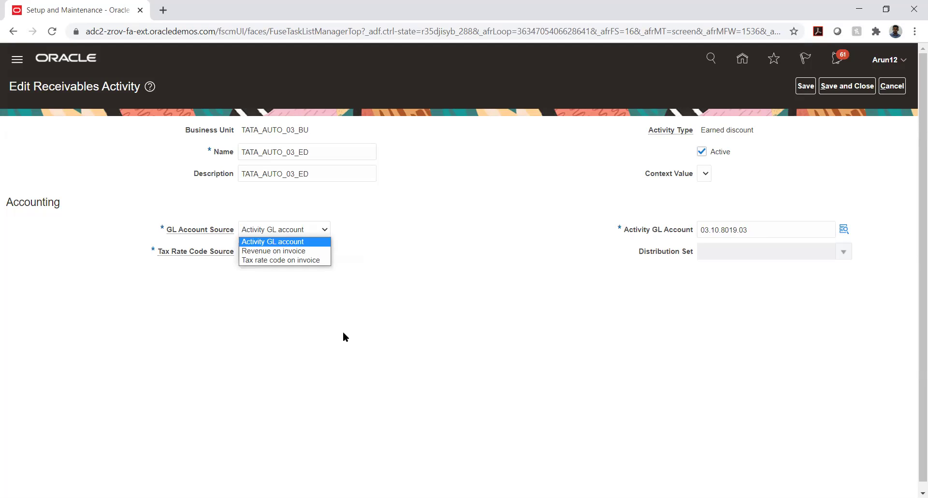
click(452, 277)
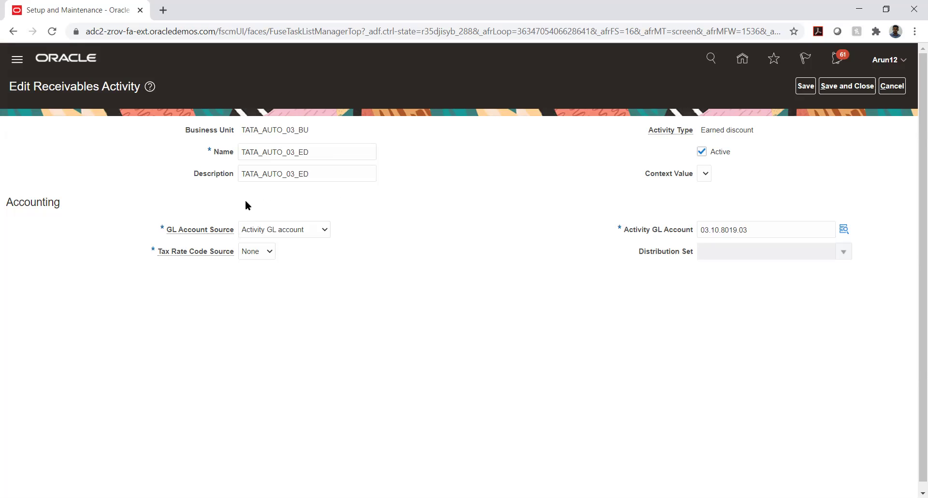
mouse_move(225, 233)
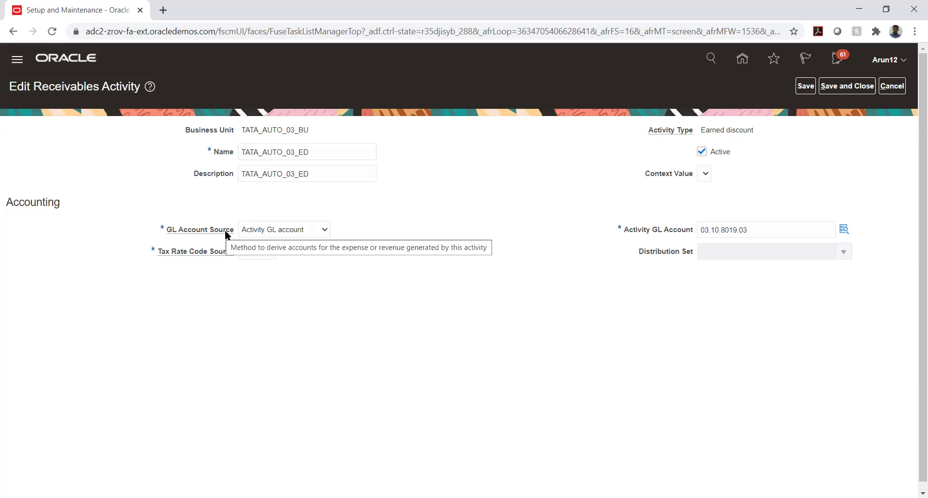
click(308, 230)
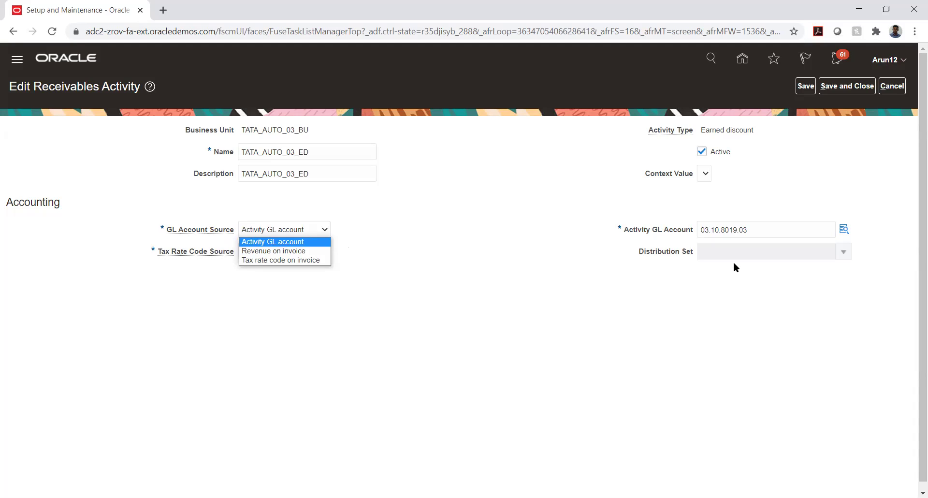
click(419, 260)
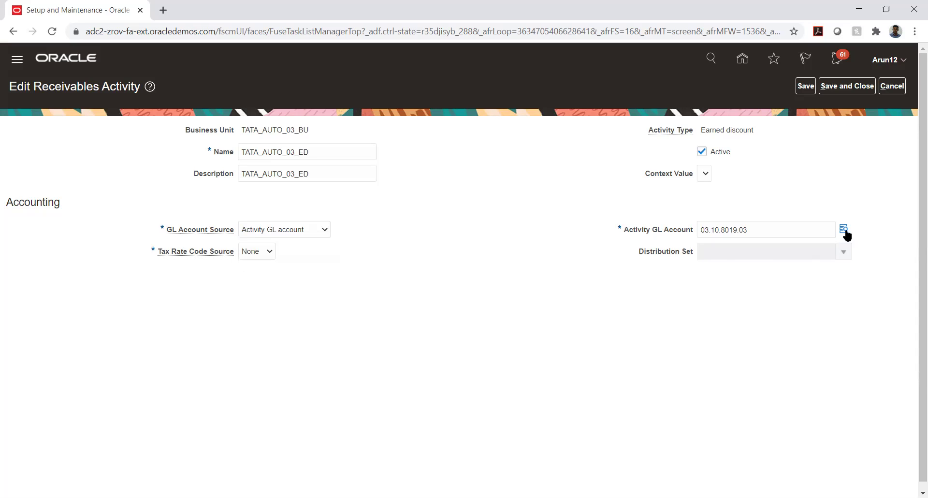
mouse_move(845, 231)
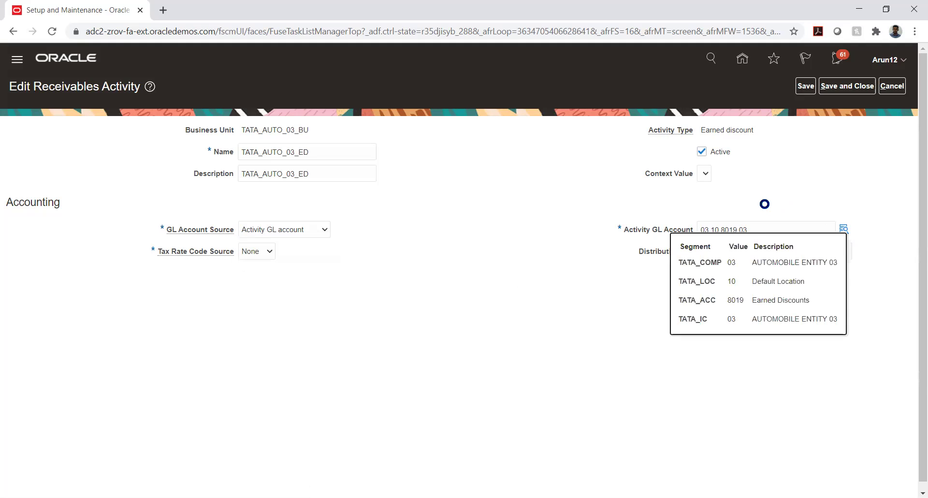
click(763, 303)
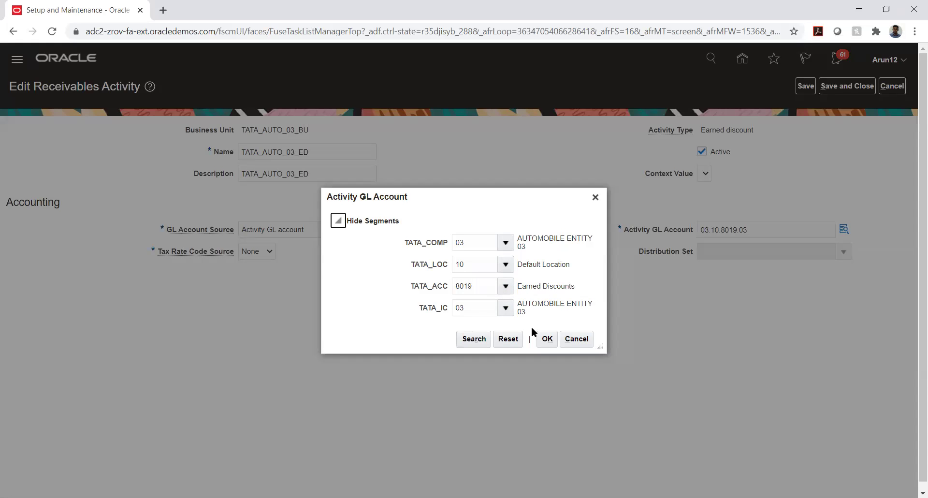
click(546, 338)
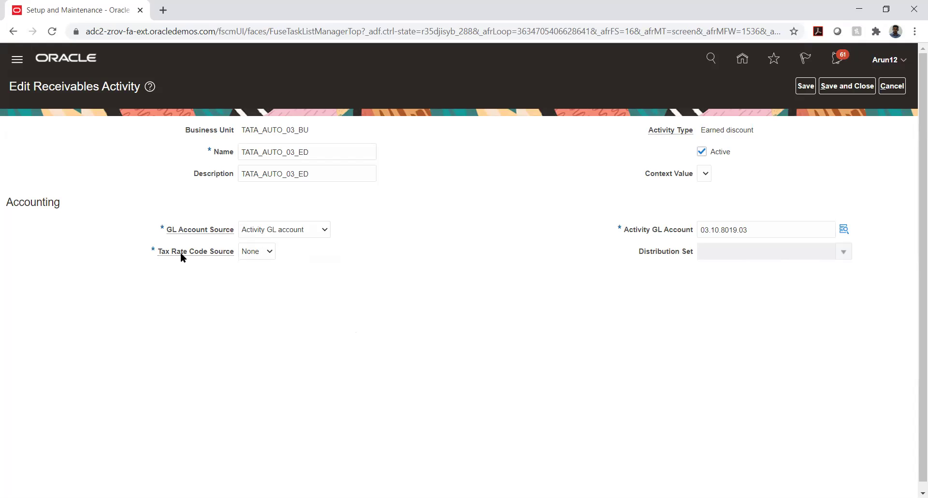
click(259, 253)
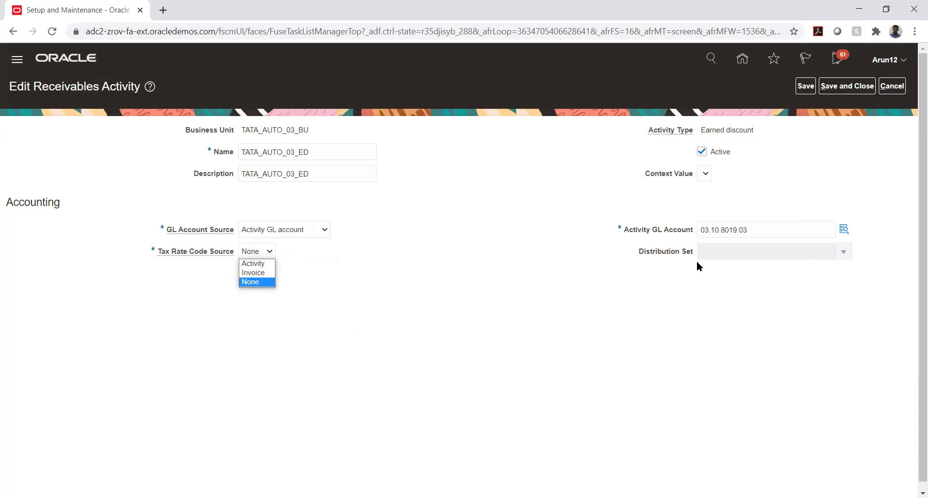
click(420, 223)
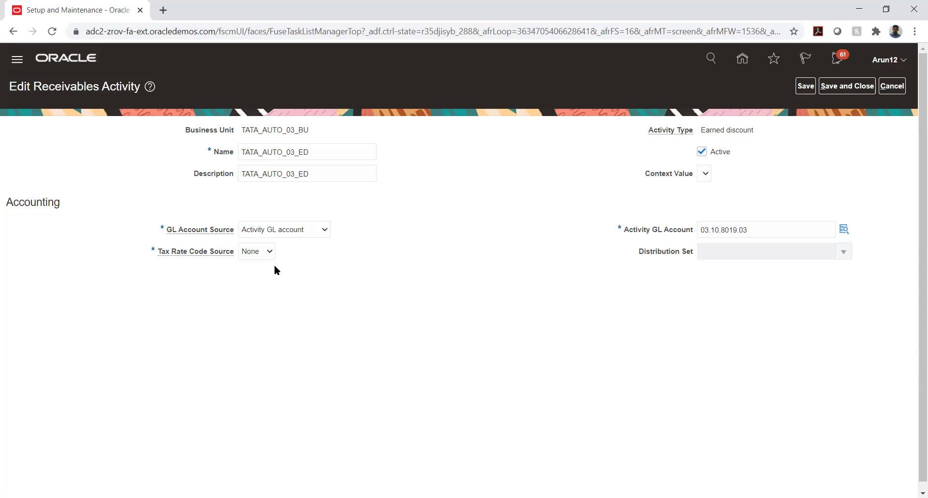
click(255, 255)
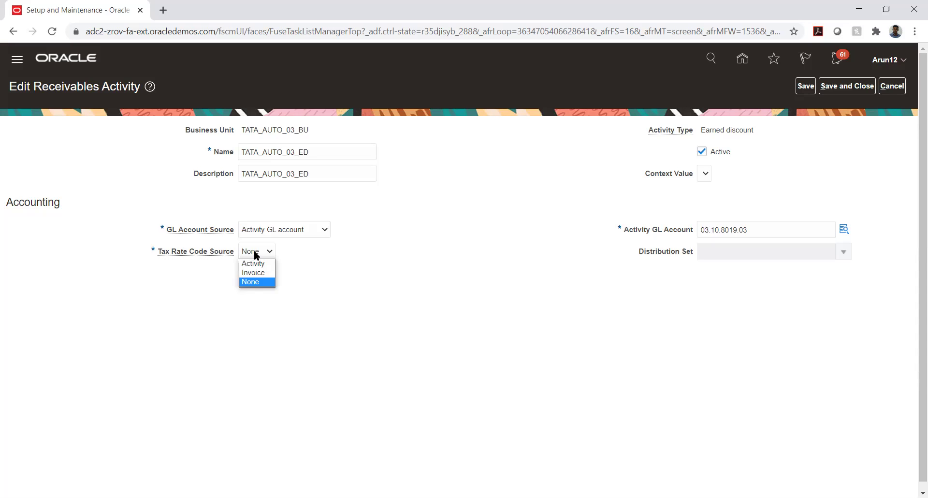
click(253, 263)
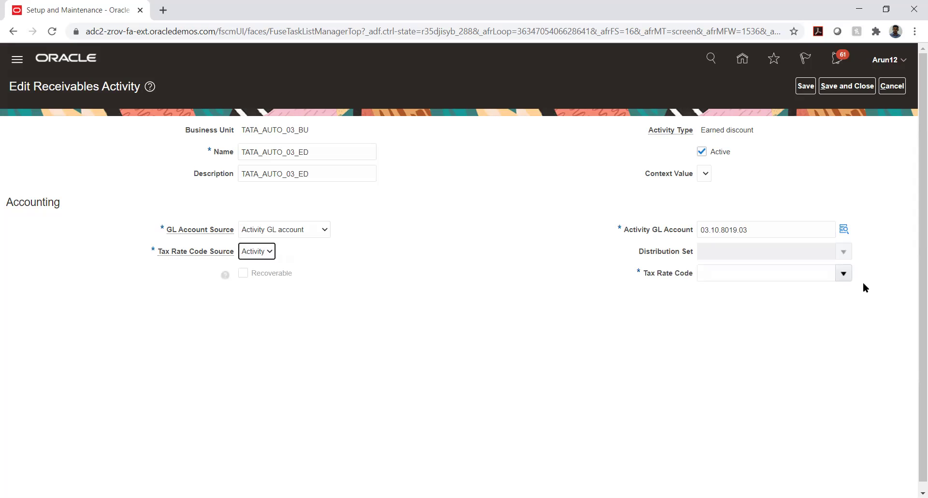
click(843, 273)
click(663, 295)
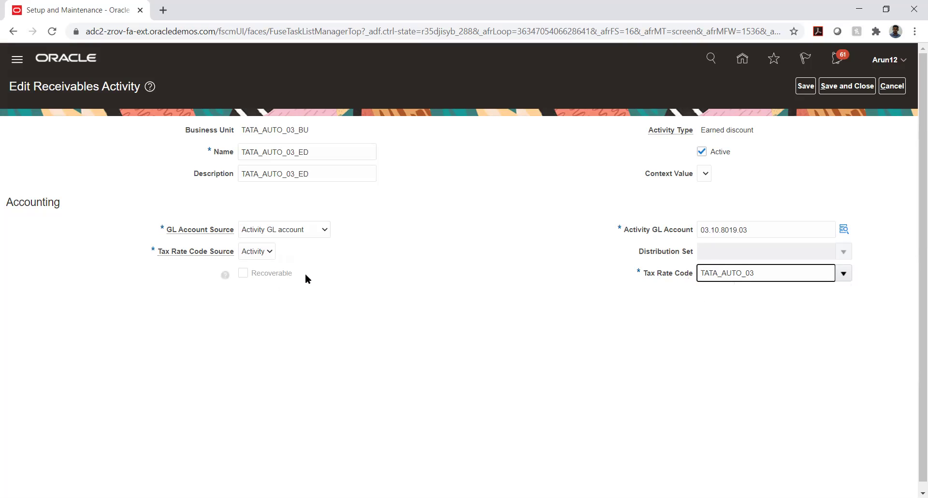
click(258, 255)
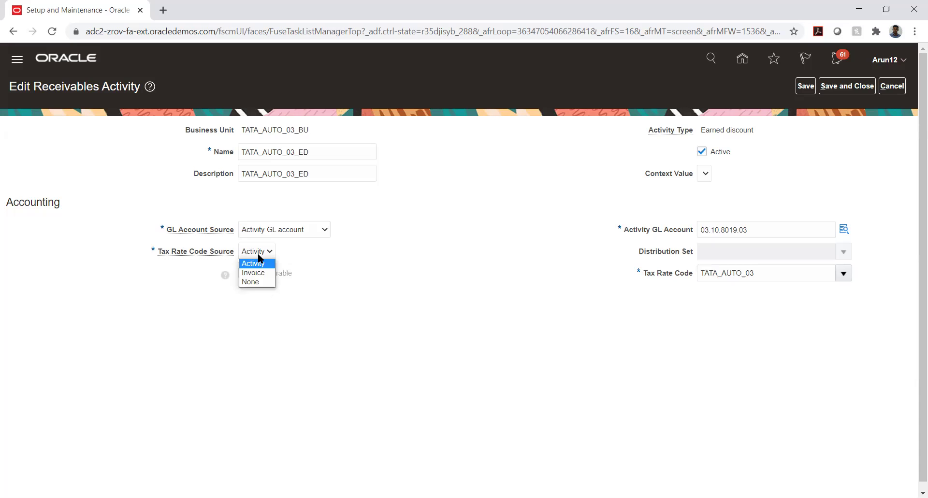
click(255, 282)
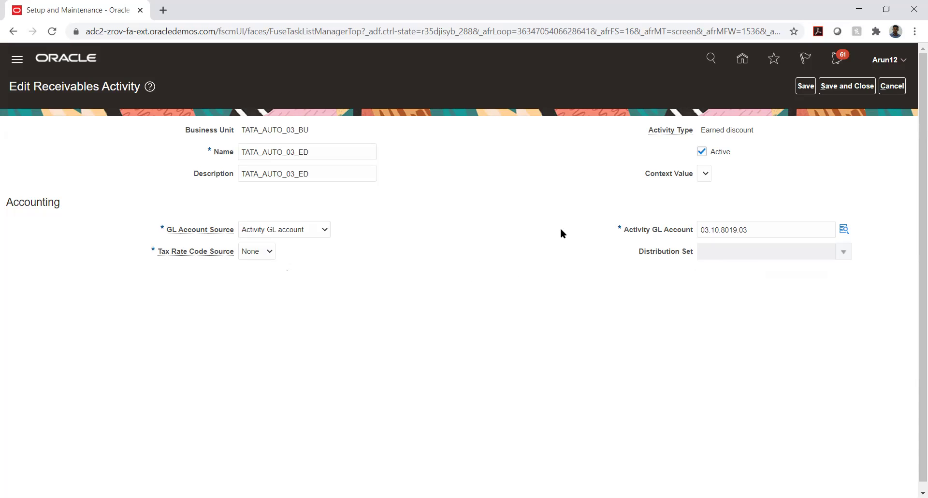
Save and close TATA_AUTO_03_ED, add a new receivables activity, and list its Activity Type options.
click(849, 90)
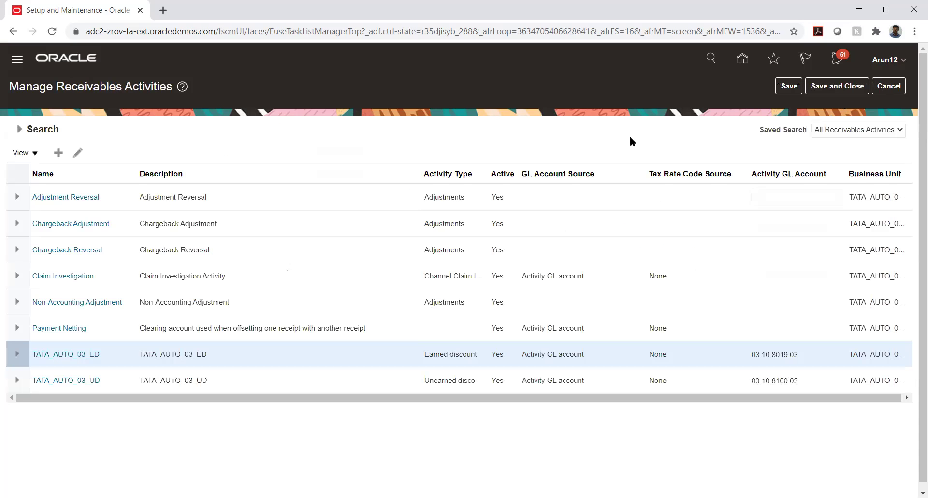
click(58, 153)
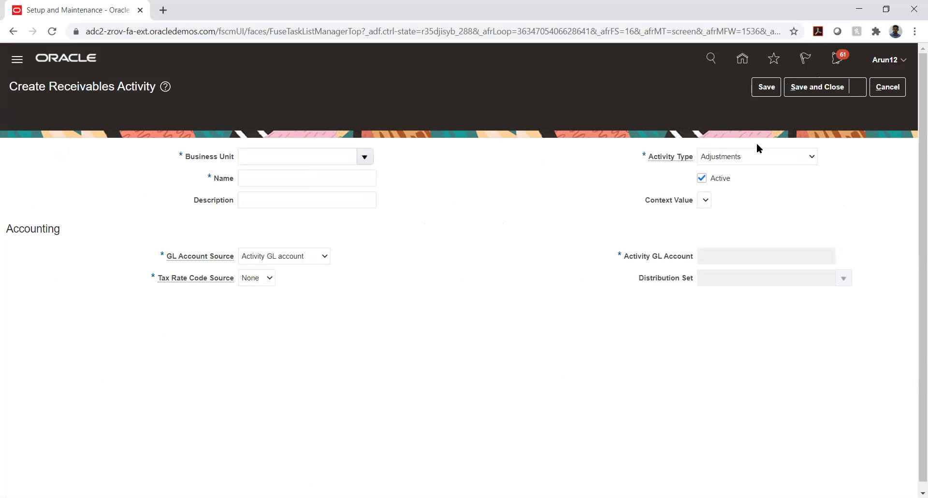
click(772, 131)
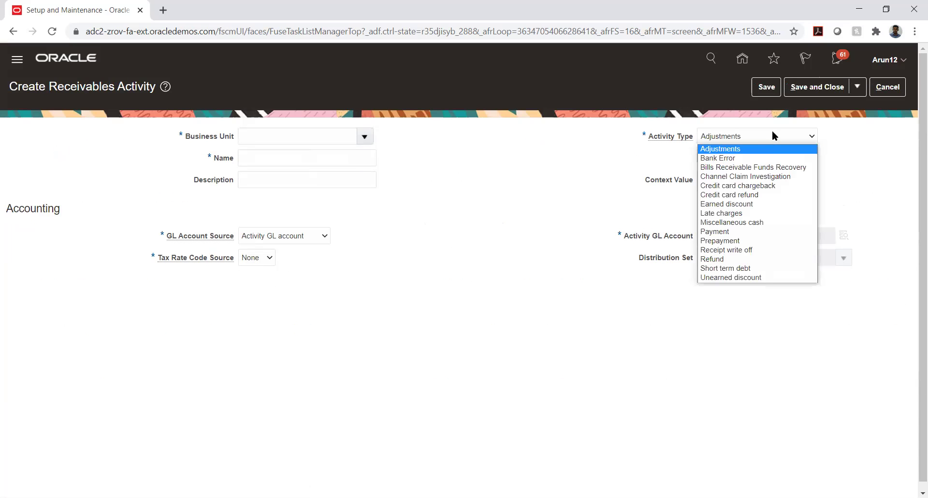
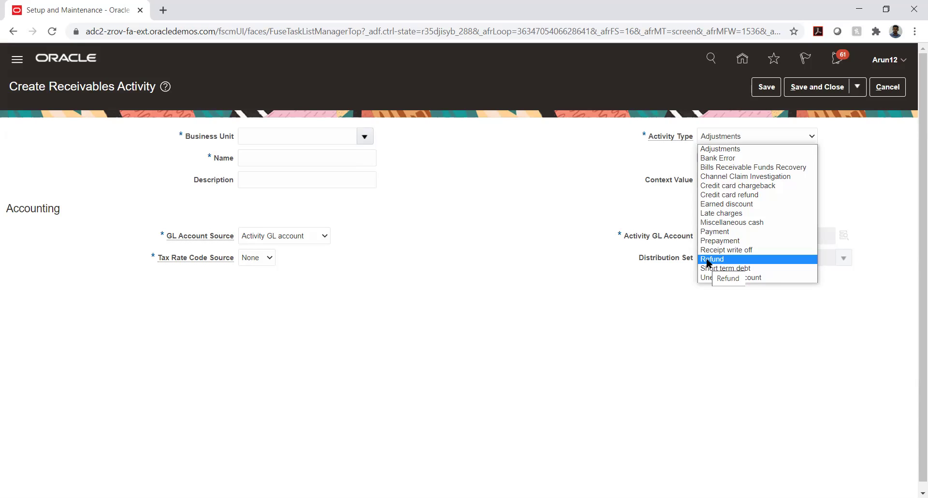
Browse the Activity Type options such as Refund, then close the list leaving Adjustments.
click(706, 260)
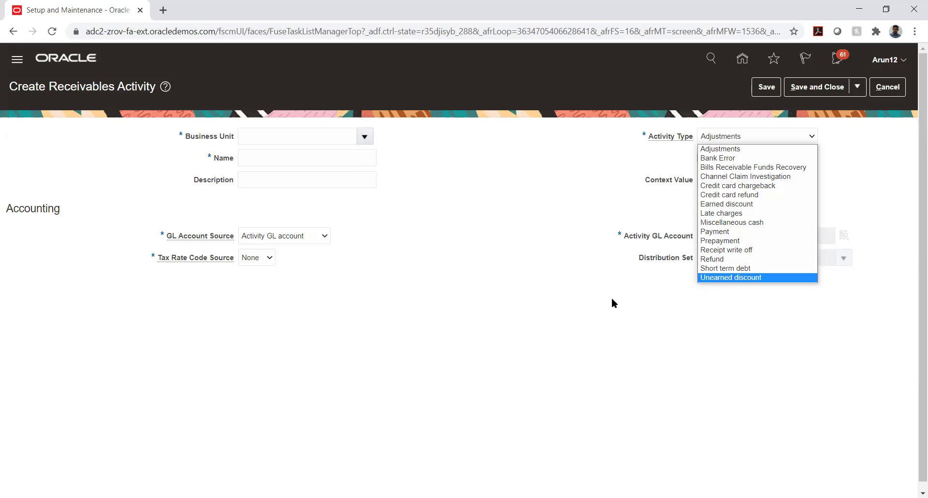
click(520, 238)
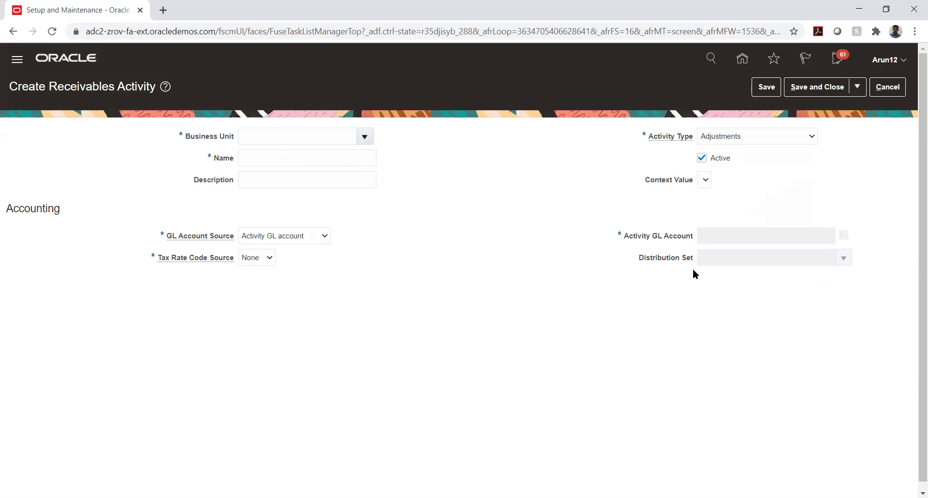
Reopen the Activity Type dropdown on the new receivables activity.
click(799, 140)
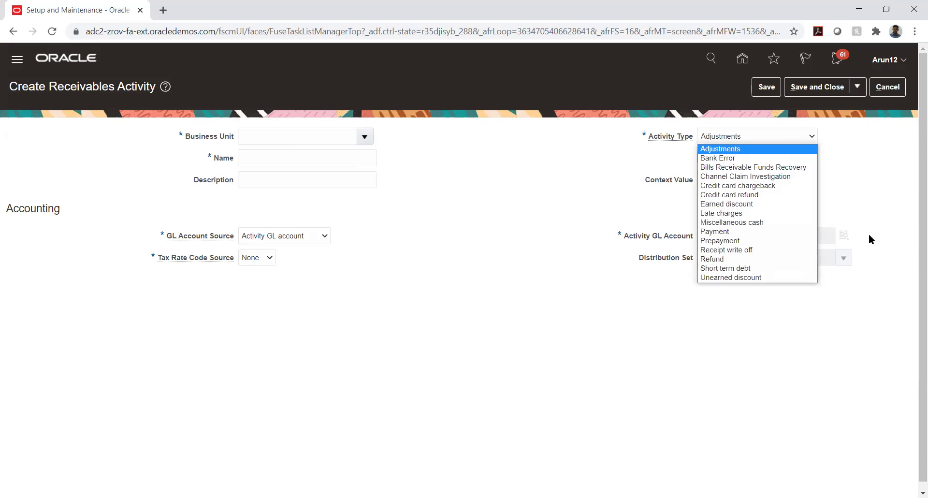
Close the Activity Type list on Adjustments and cancel the unsaved receivables activity.
click(863, 172)
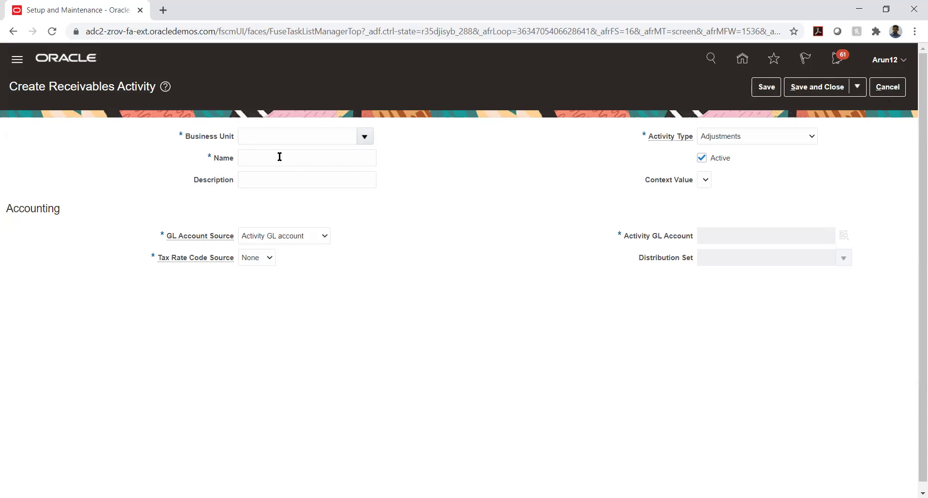
click(882, 90)
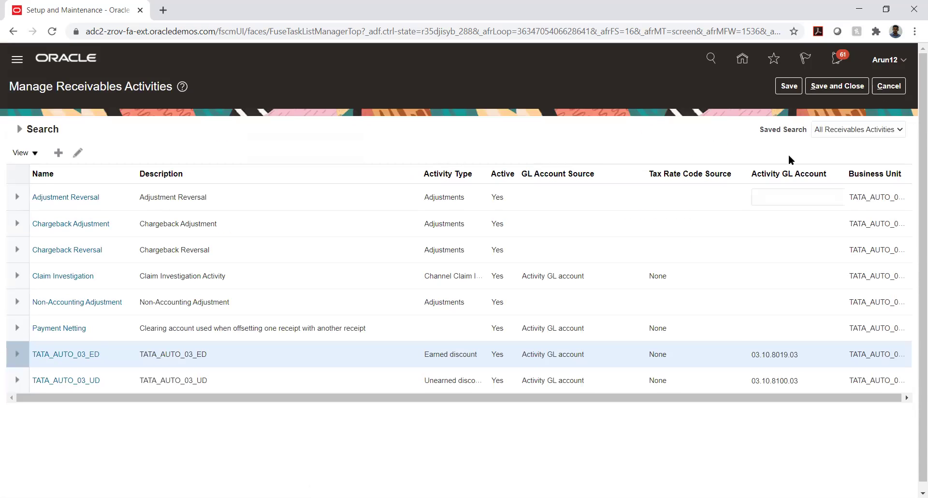
Expand Financials > Define Common Accounts Receivable Configuration, then reopen and cancel Manage Receivables Activities.
click(892, 91)
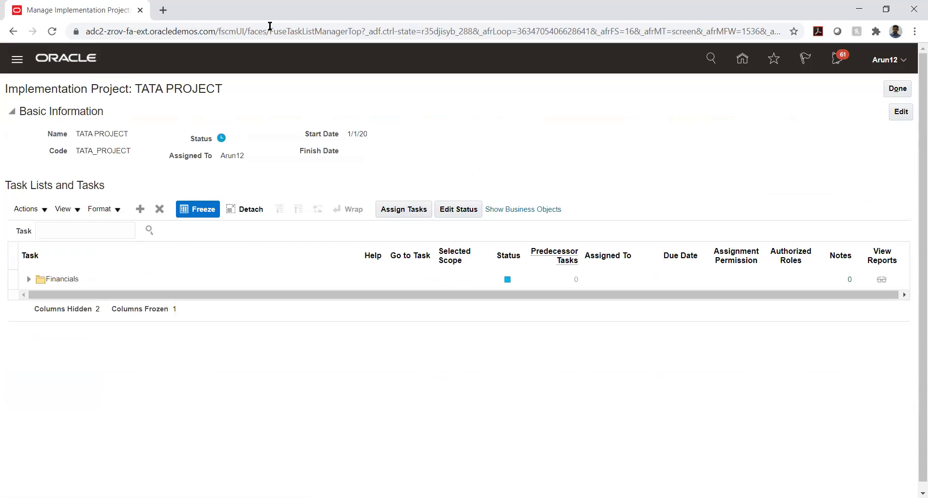
click(29, 280)
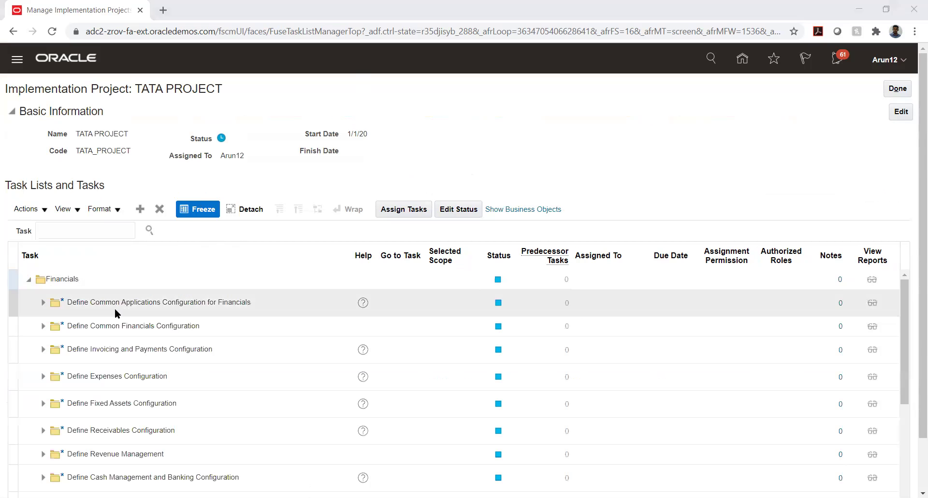
scroll(117, 381, down, 3)
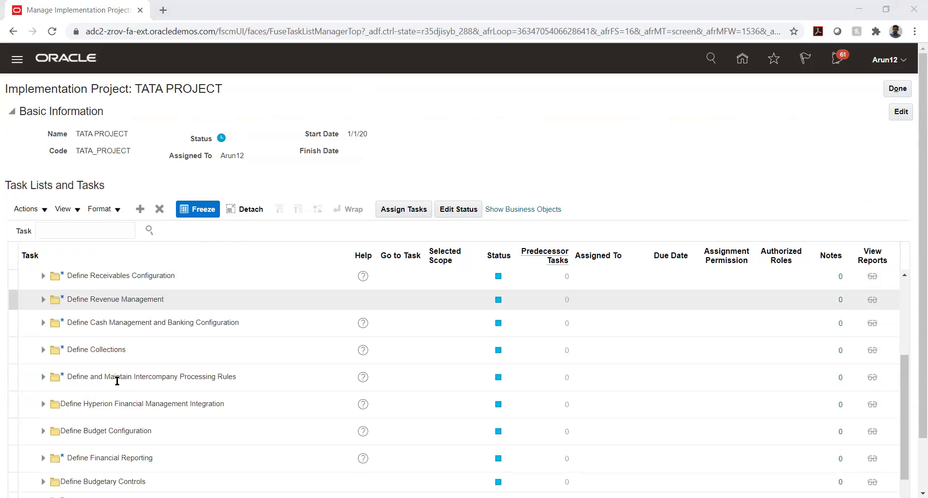
click(43, 275)
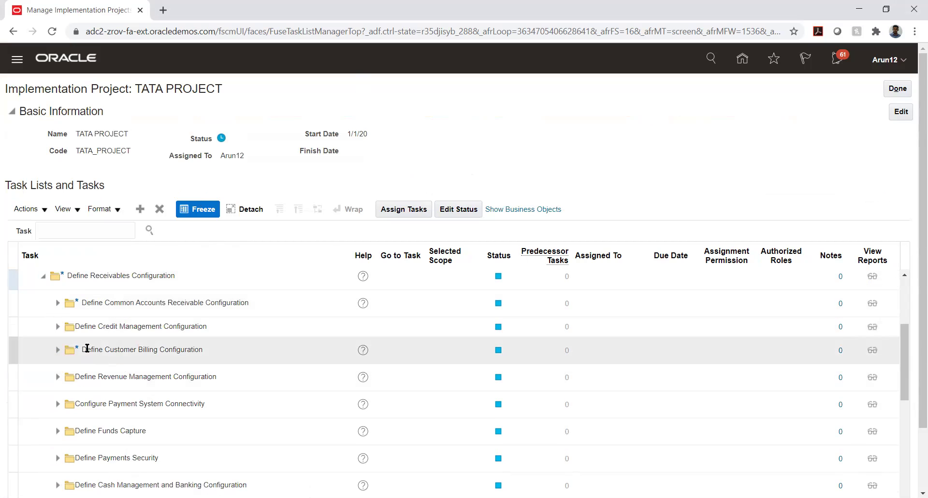
click(58, 303)
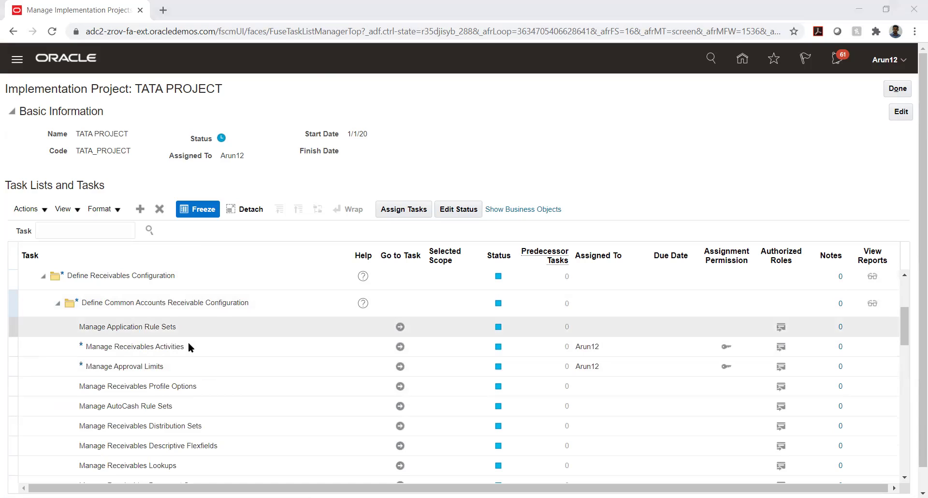
click(401, 346)
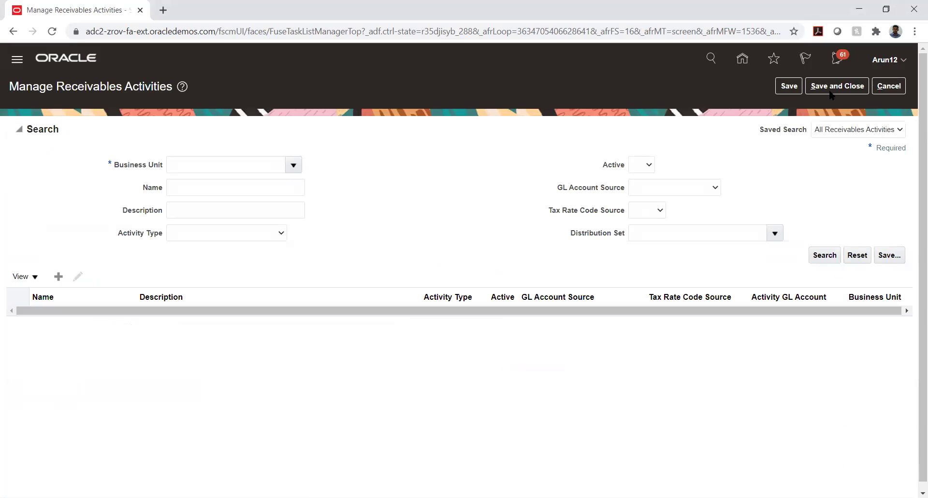
click(889, 86)
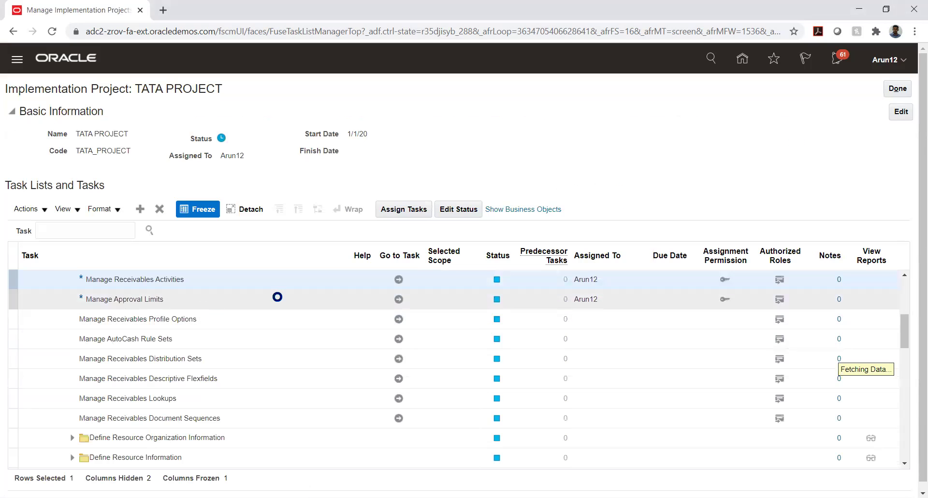
Open Manage Approval Limits, search by the demo user's name, and narrow the Currency column.
click(397, 299)
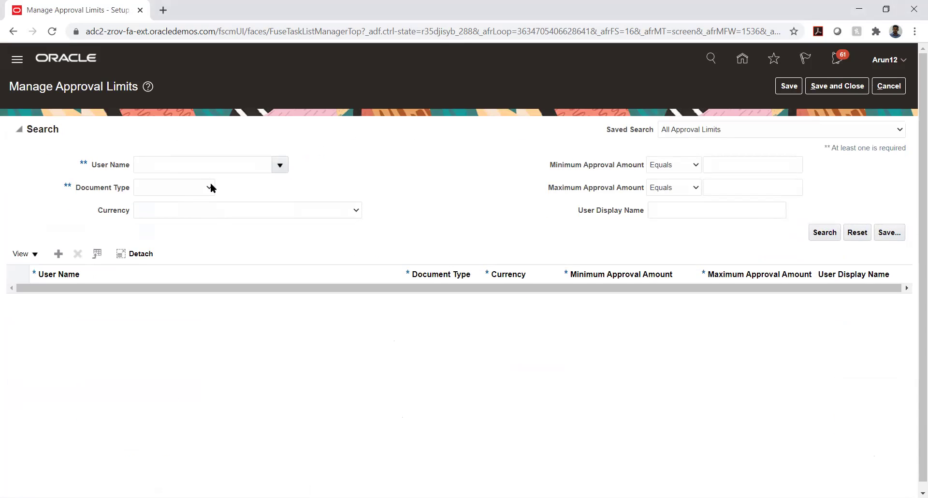
click(215, 166)
text(Arun12)
key(Tab)
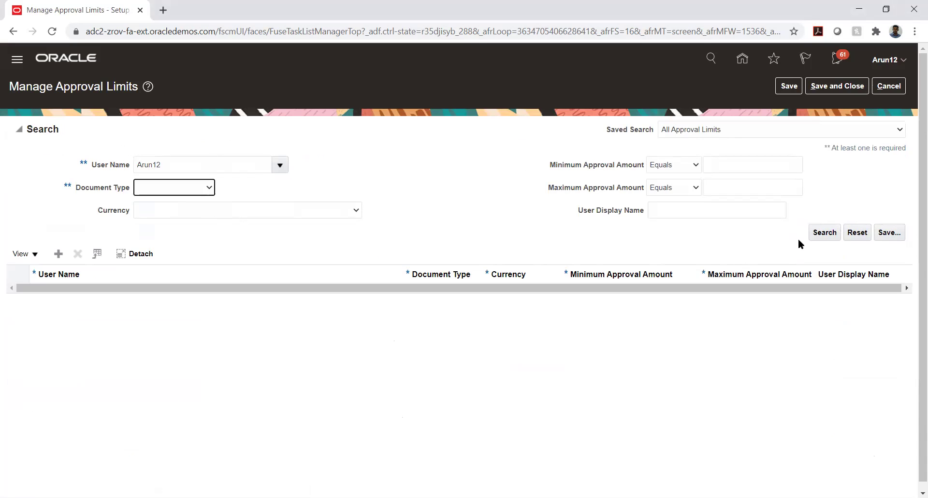
click(821, 232)
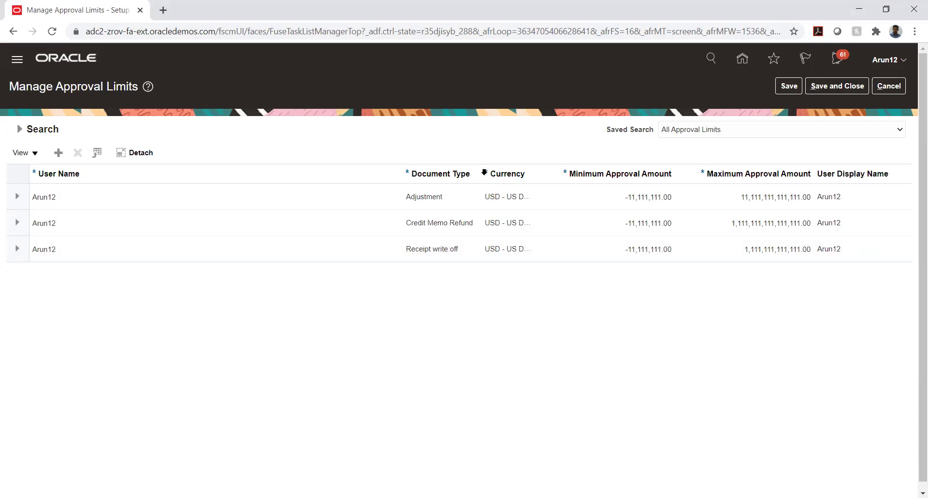
drag(479, 167, 496, 173)
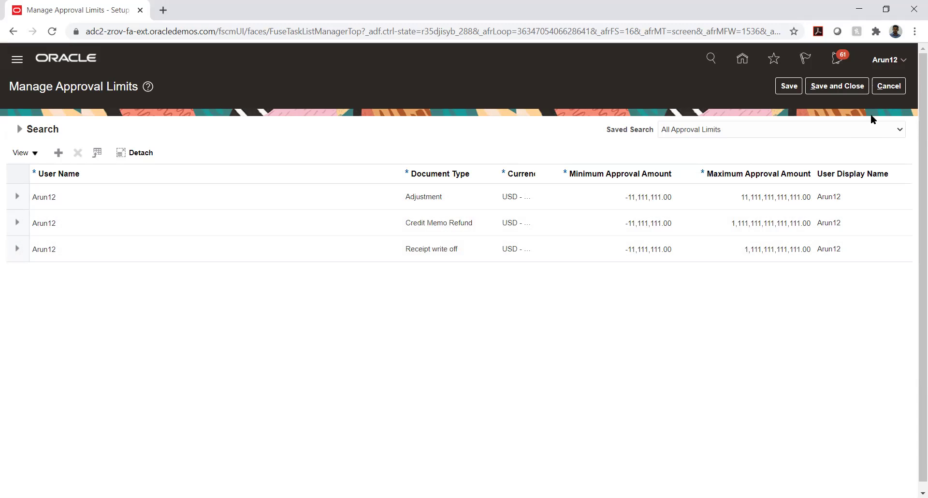
Rerun the demo user's approval limits search, review the three USD limits, then cancel.
click(880, 87)
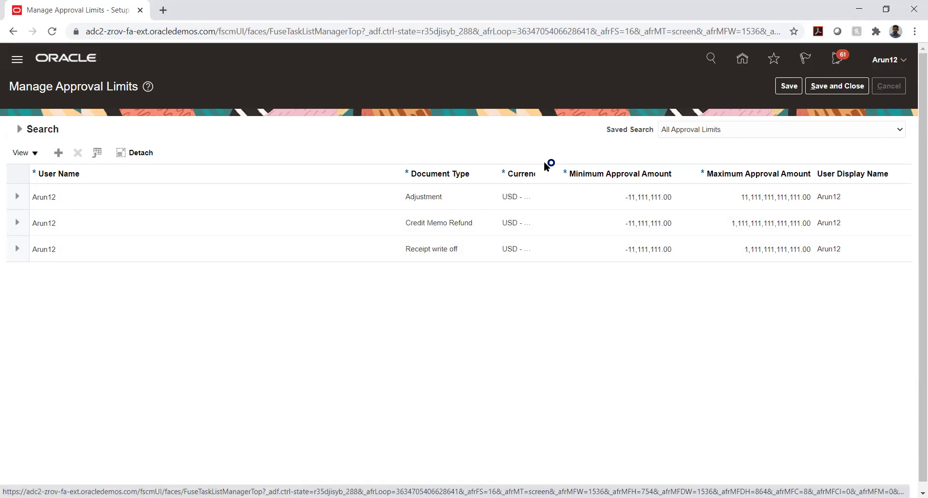
click(398, 279)
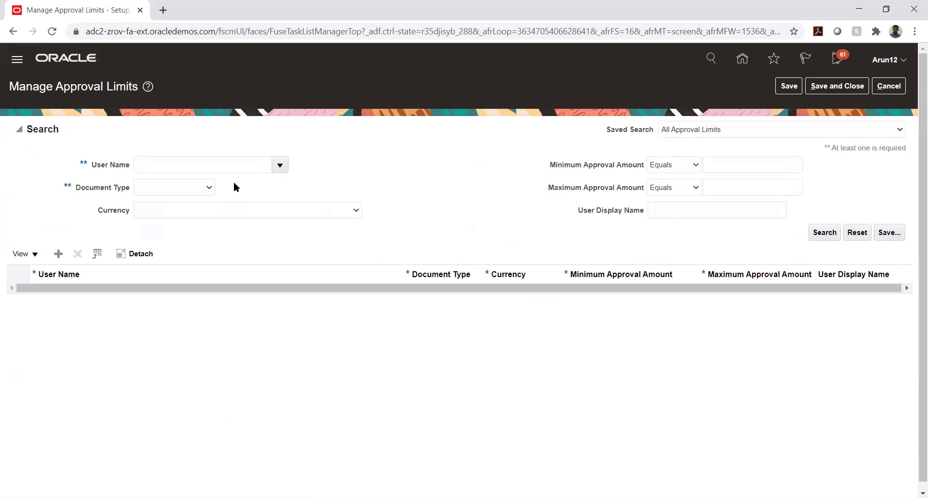
click(216, 165)
text(Arun12)
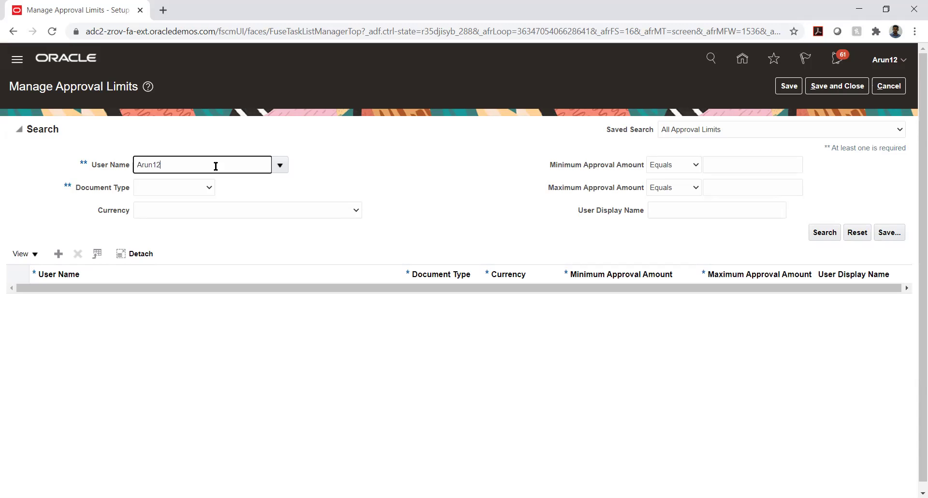
key(Tab)
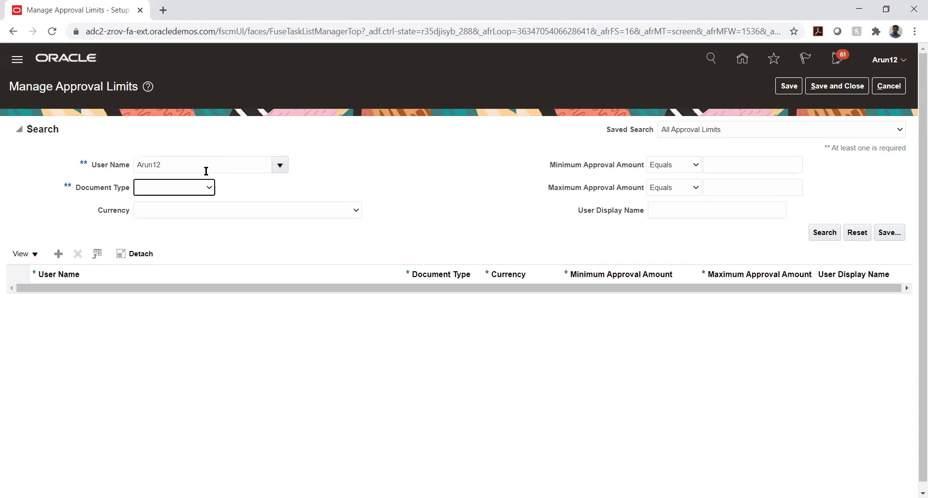
click(822, 233)
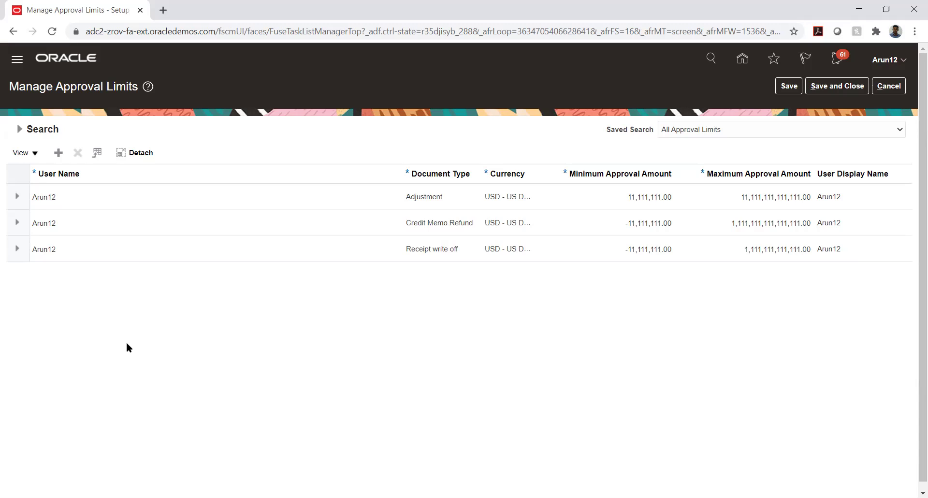
click(883, 89)
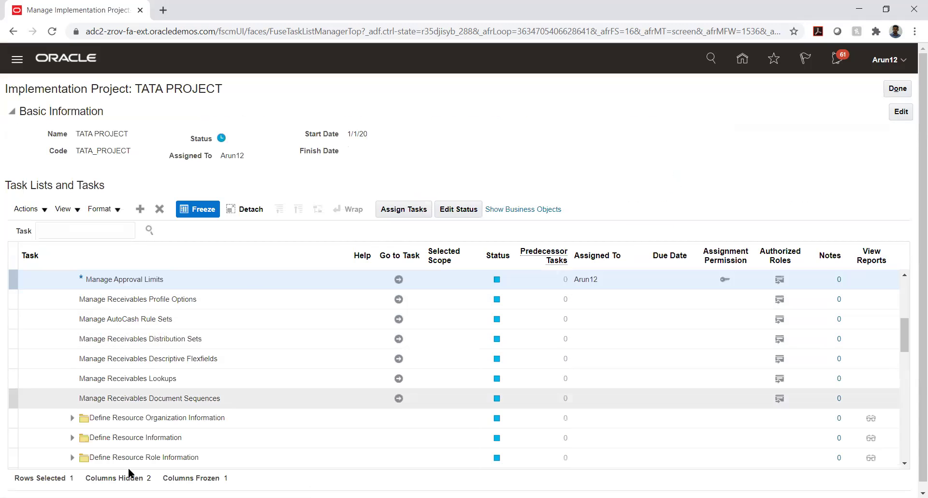
Expand Define Customer Billing Configuration and open Manage AutoInvoice Line Ordering Rules.
scroll(149, 358, down, 3)
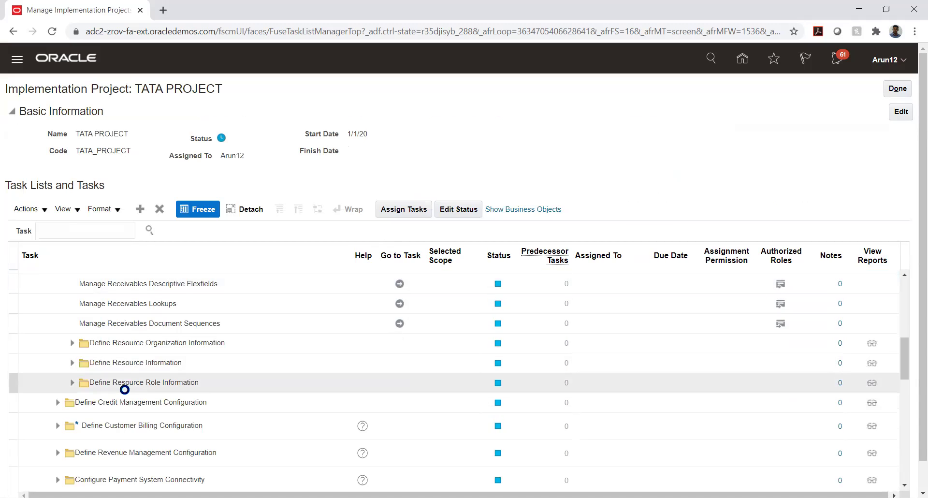
scroll(124, 388, down, 3)
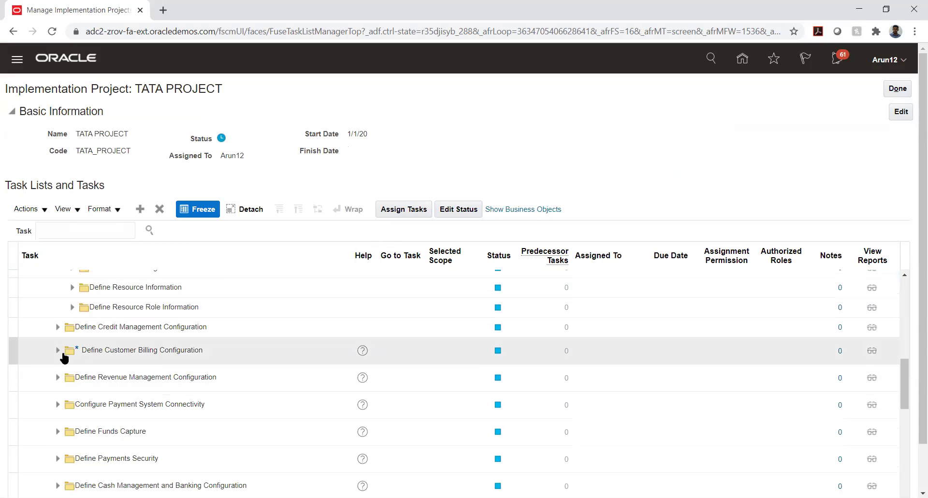
click(57, 351)
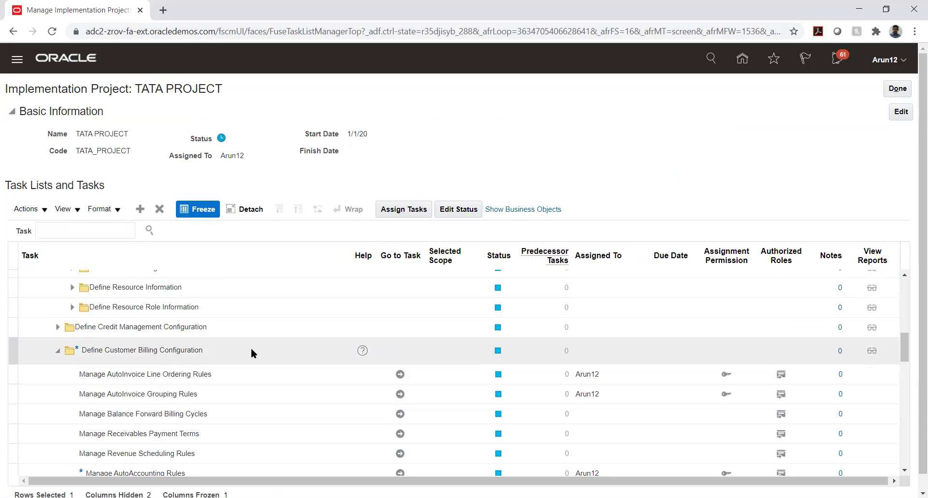
scroll(253, 346, down, 3)
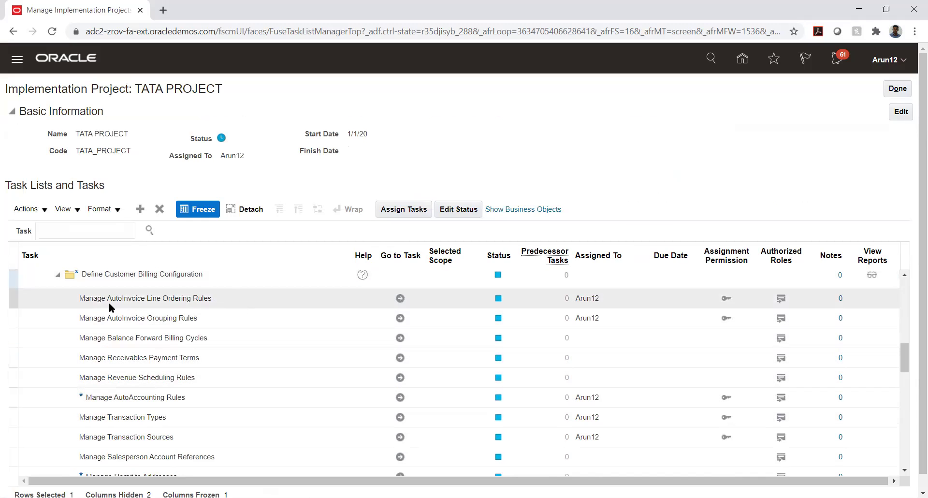
click(181, 299)
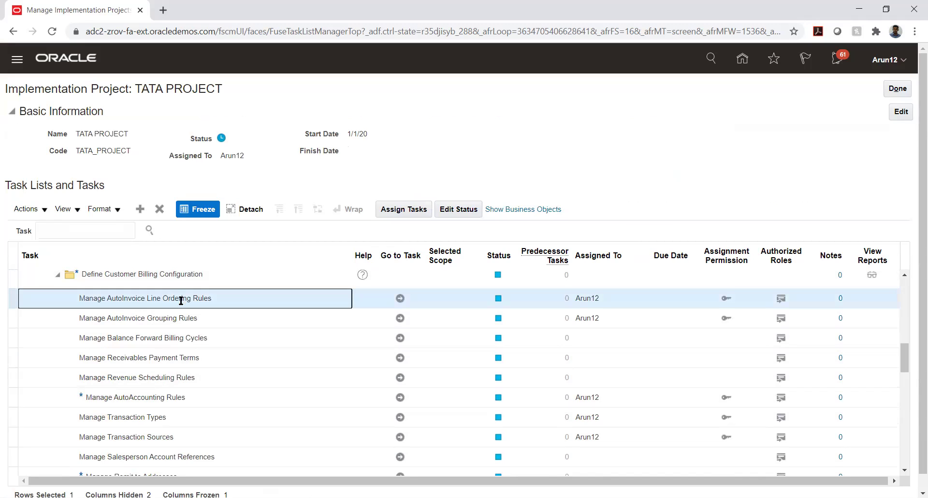
click(150, 319)
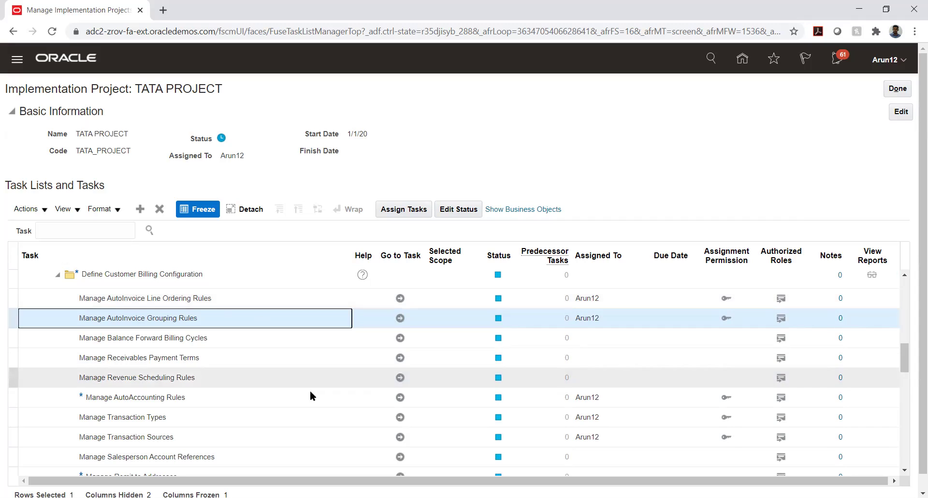
click(235, 300)
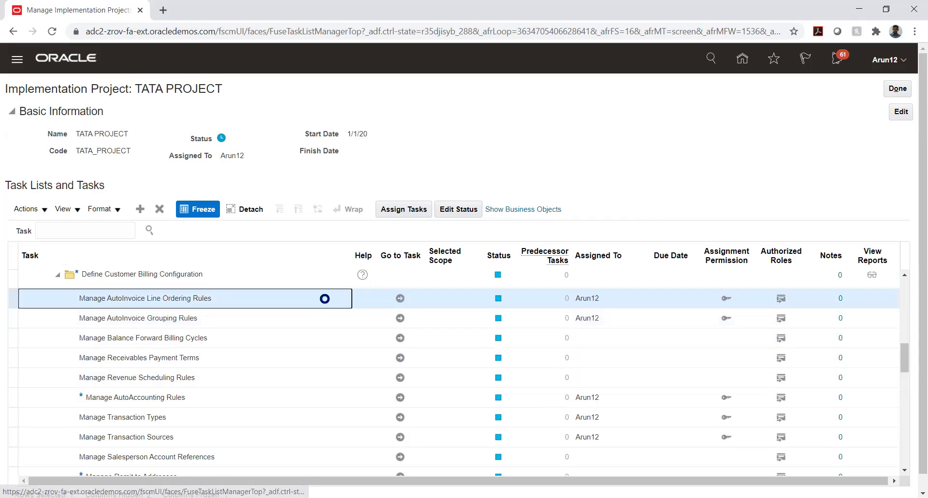
click(401, 299)
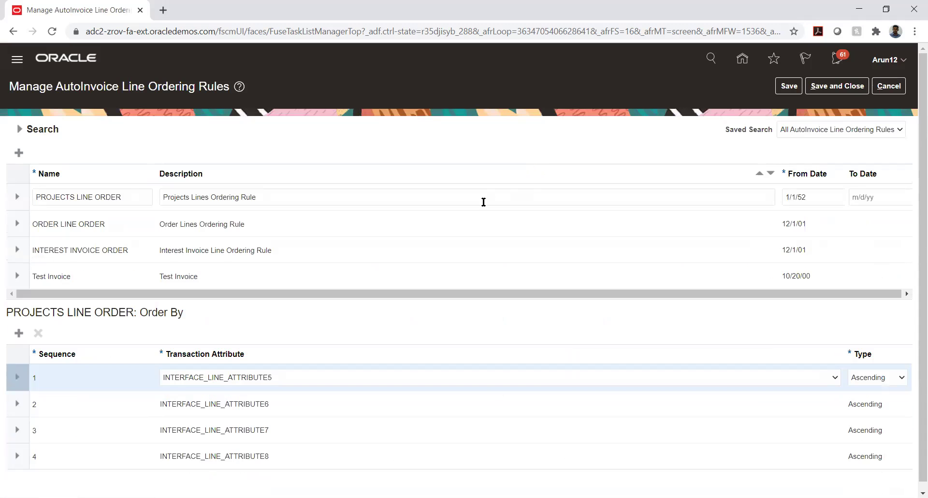
View Test Invoice's Order By, then ORDER LINE ORDER's SALES_ORDER, SALES_ORDER_LINE, SHIP_DATE_ACTUAL, SHIP_VIA.
click(94, 273)
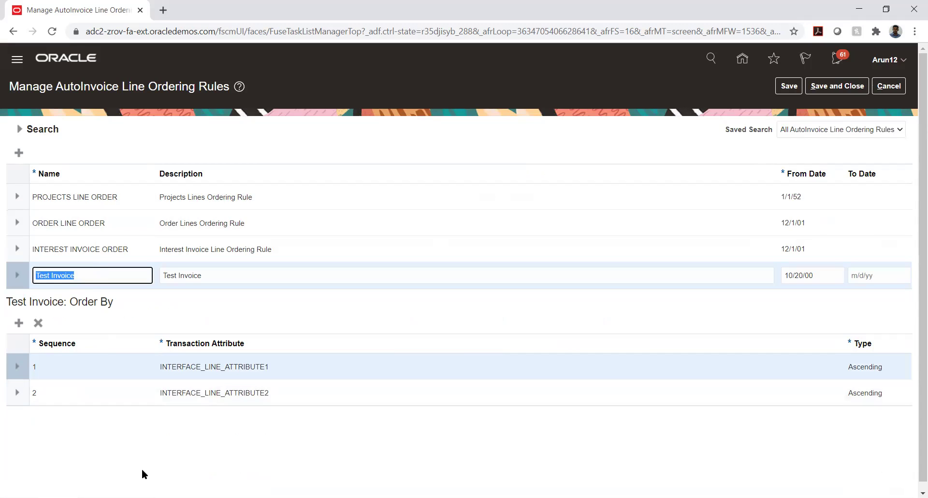
click(79, 222)
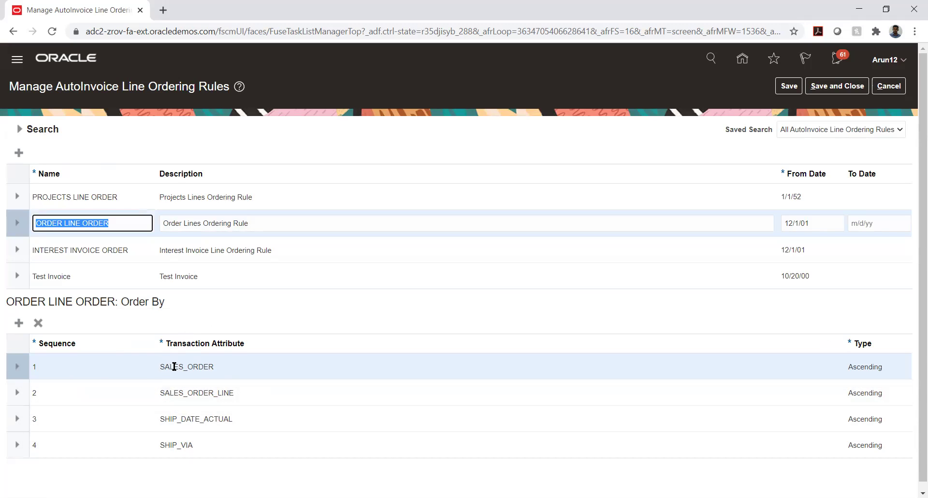
Show Test Invoice ordering by INTERFACE_LINE_ATTRIBUTE1 and 2, then reselect ORDER LINE ORDER.
click(80, 275)
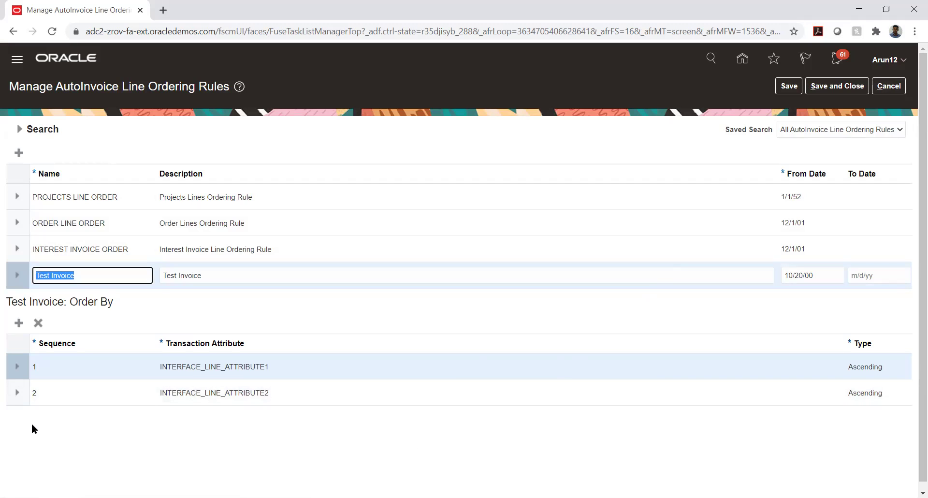
click(103, 223)
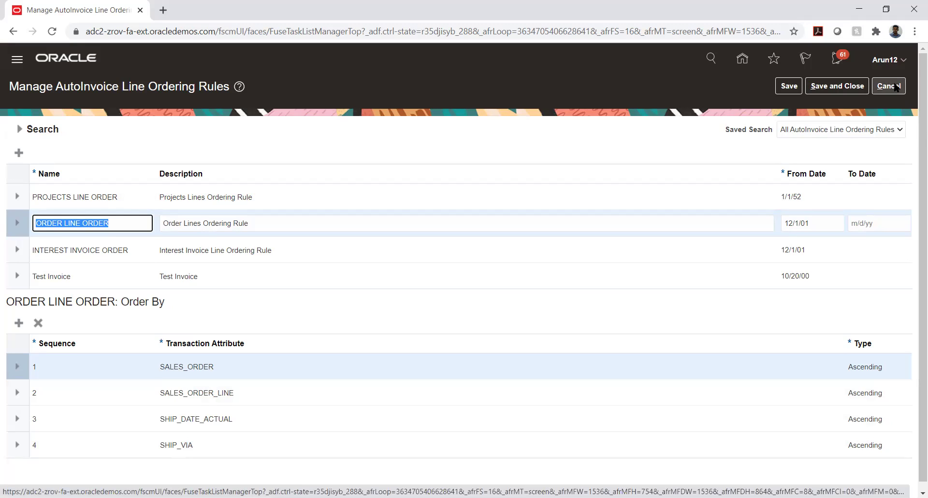
Cancel out of the line ordering rules back to the TATA PROJECT task list.
click(895, 87)
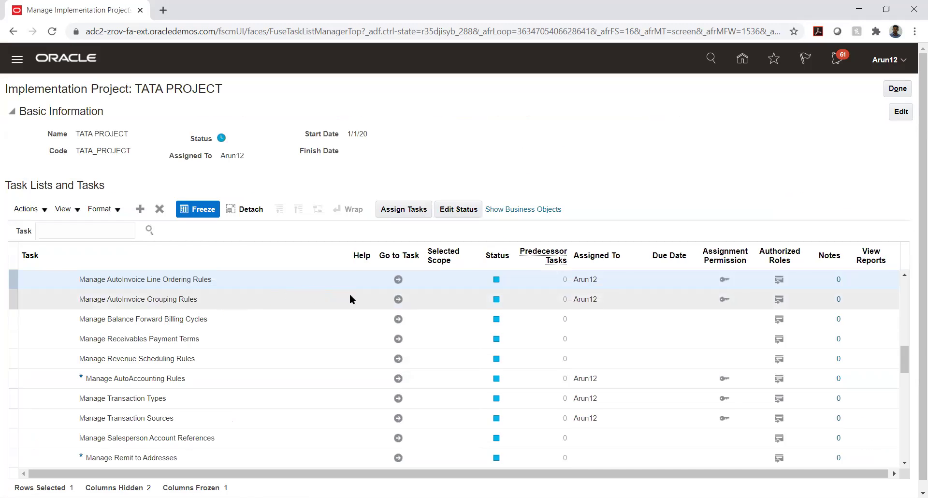
Reopen the line ordering rules to view PROJECTS LINE ORDER, cancel, then open Manage AutoInvoice Grouping Rules.
click(226, 279)
click(398, 281)
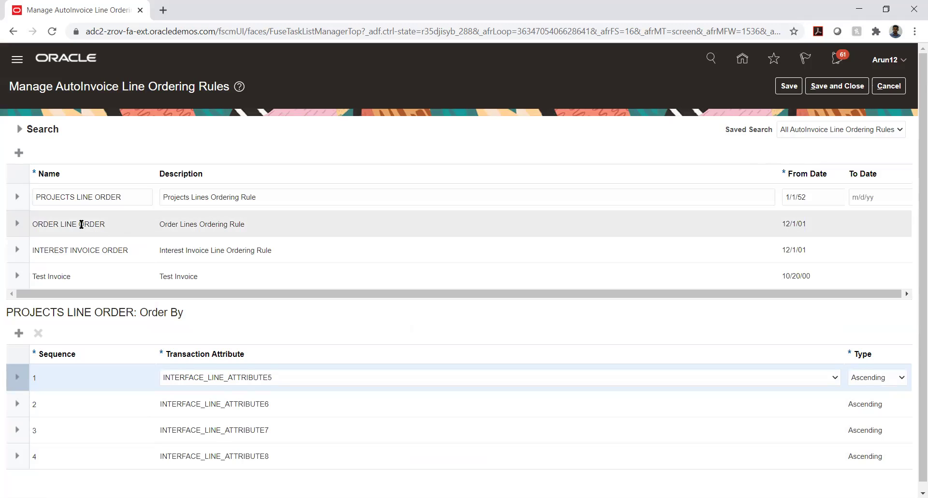
click(88, 199)
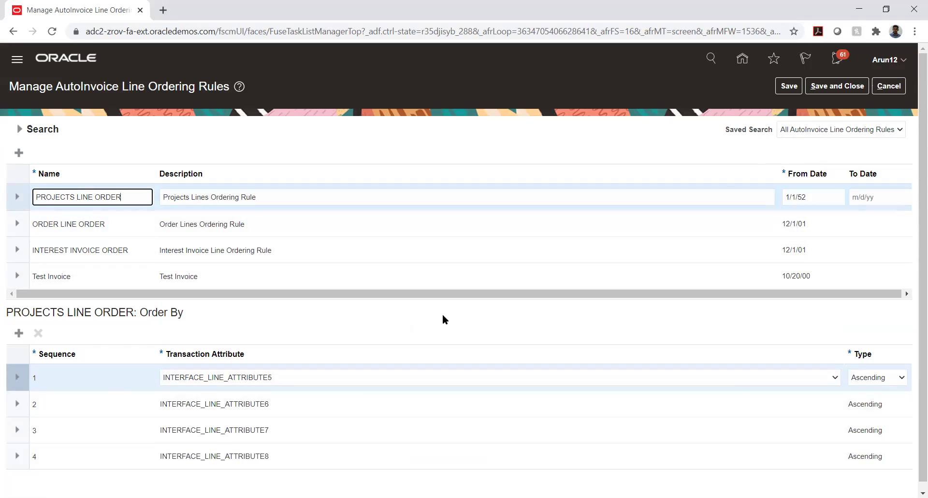
click(888, 90)
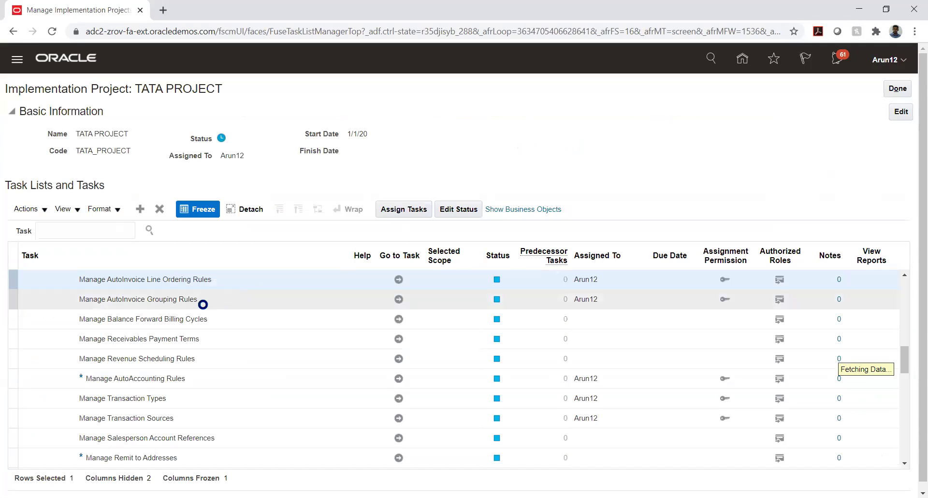
click(398, 300)
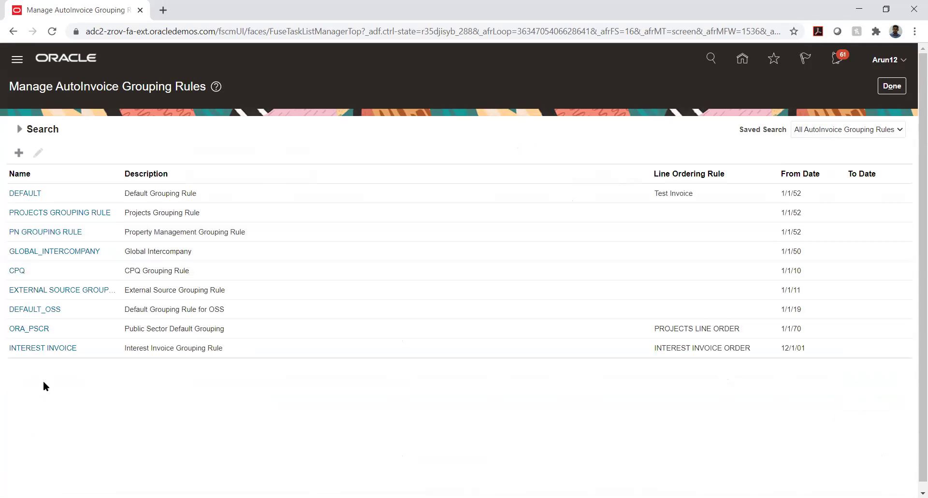
Open the DEFAULT grouping rule's edit page and select its name, showing Test Invoice line ordering.
click(88, 193)
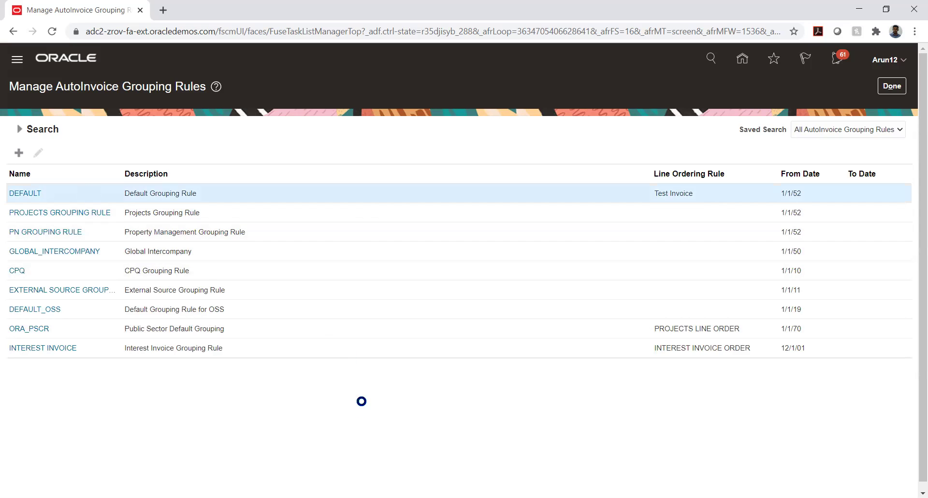
click(31, 194)
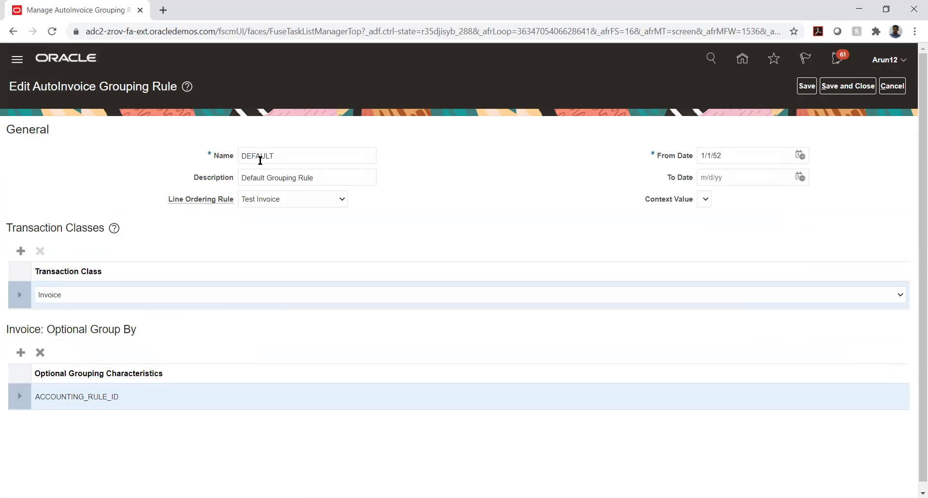
double_click(258, 157)
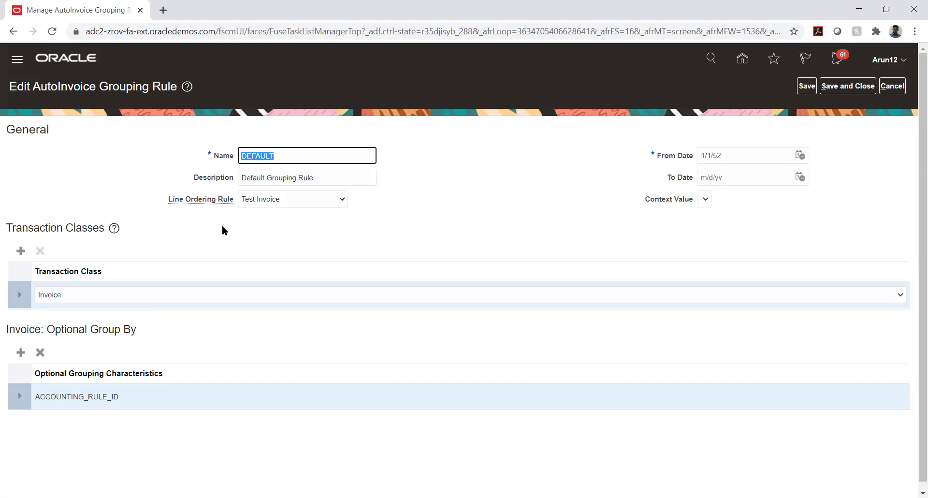
Close the DEFAULT grouping rule with Save and Close, returning to the nine-rule list.
click(870, 88)
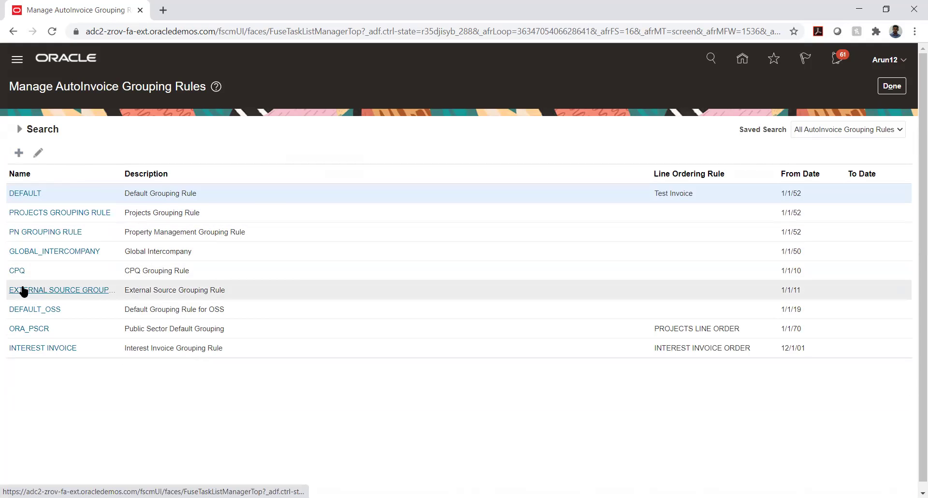
Inspect EXTERNAL SOURCE GROUPING RULE's transaction classes and SALES_ORDER grouping, then cancel.
click(22, 289)
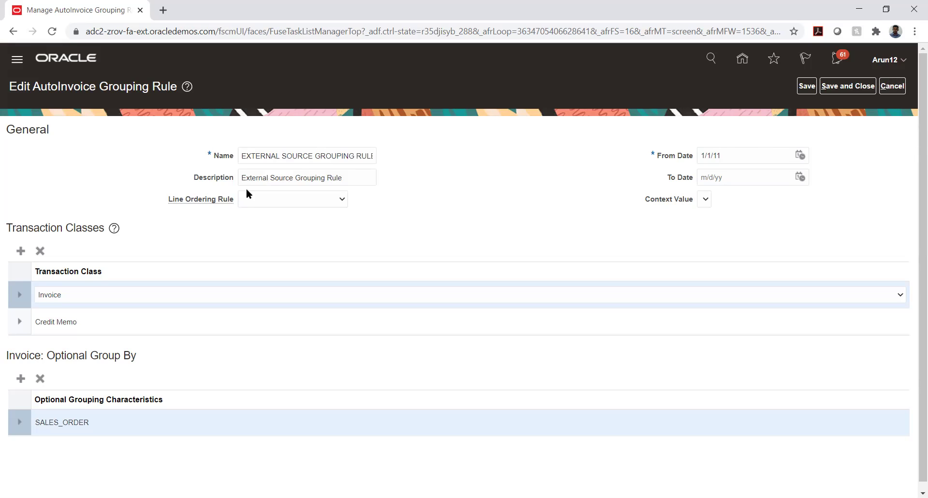
click(895, 91)
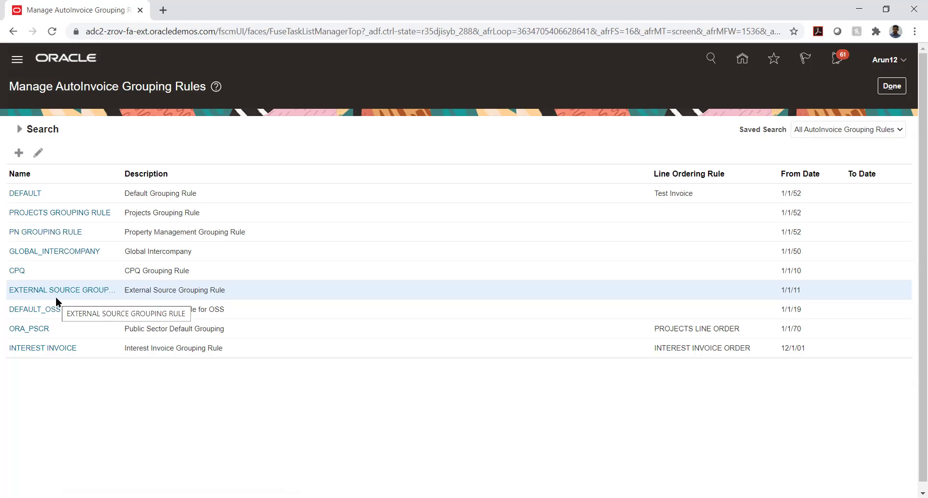
Reopen the DEFAULT grouping rule's edit page, showing Test Invoice line ordering from 1/1/52.
click(26, 193)
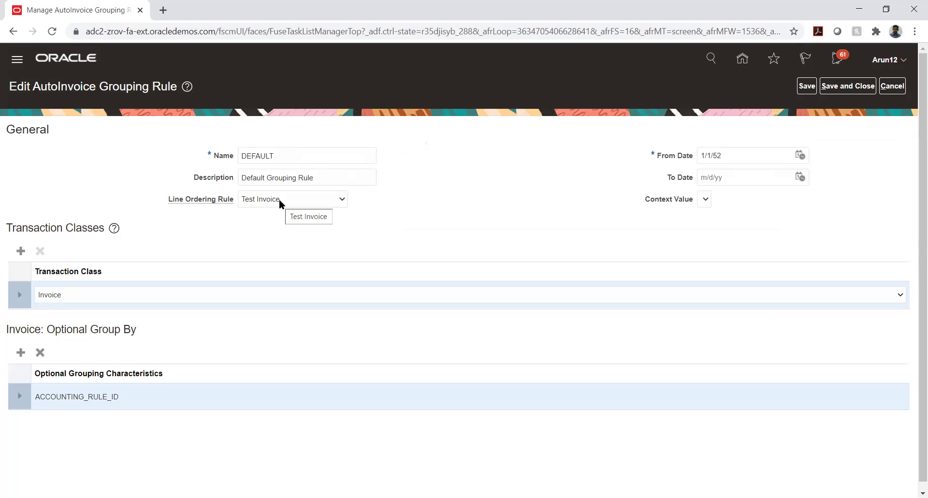
double_click(290, 151)
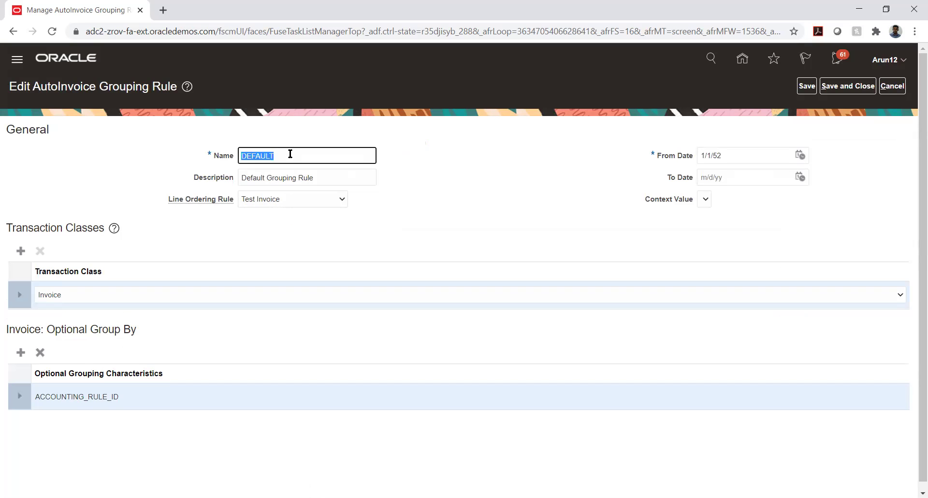
key(BackSpace)
text(DEFAULT)
click(444, 198)
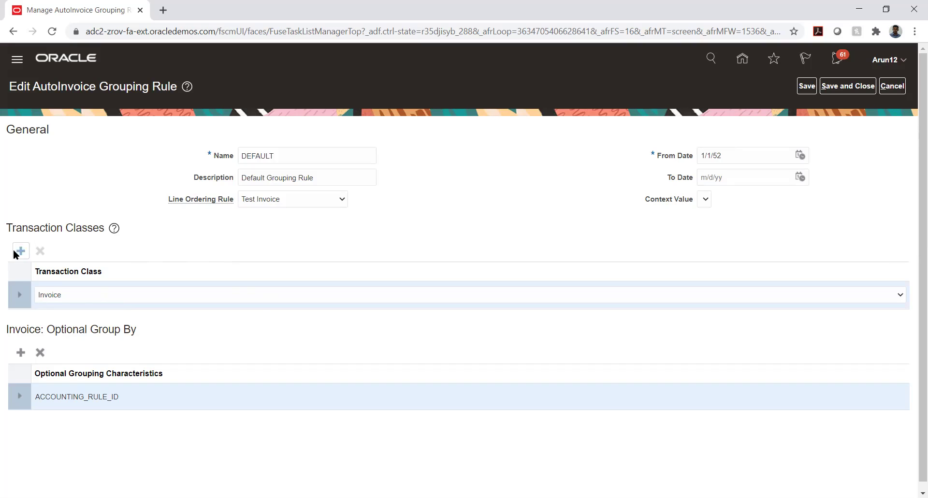
Keep Invoice as the transaction class, add a blank Optional Group By row, and list its characteristics.
click(79, 295)
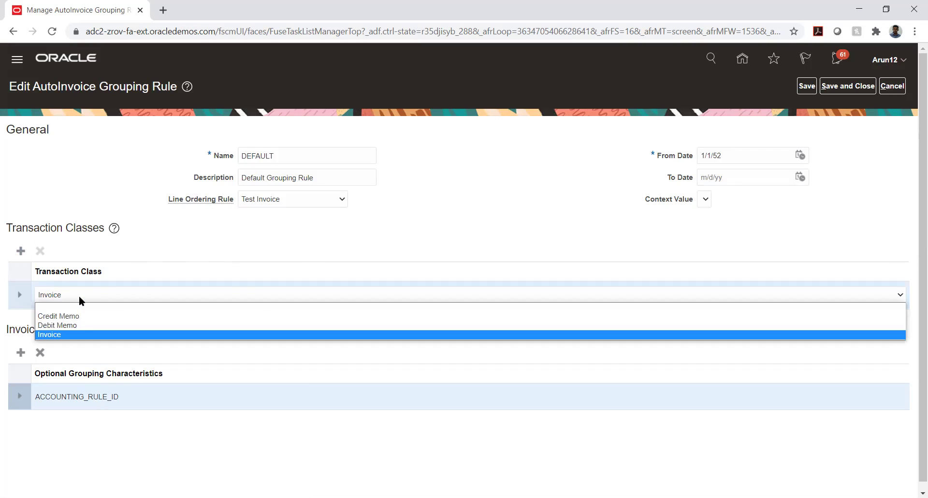
click(185, 239)
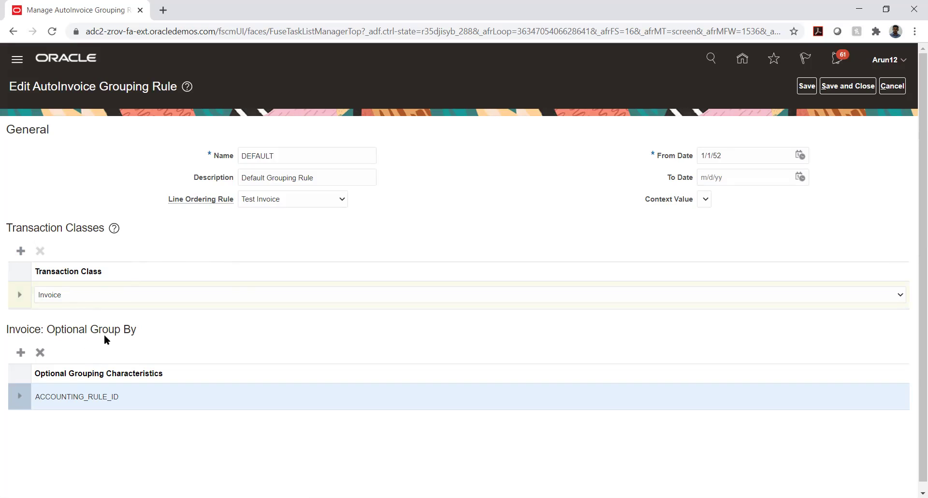
drag(93, 328, 138, 331)
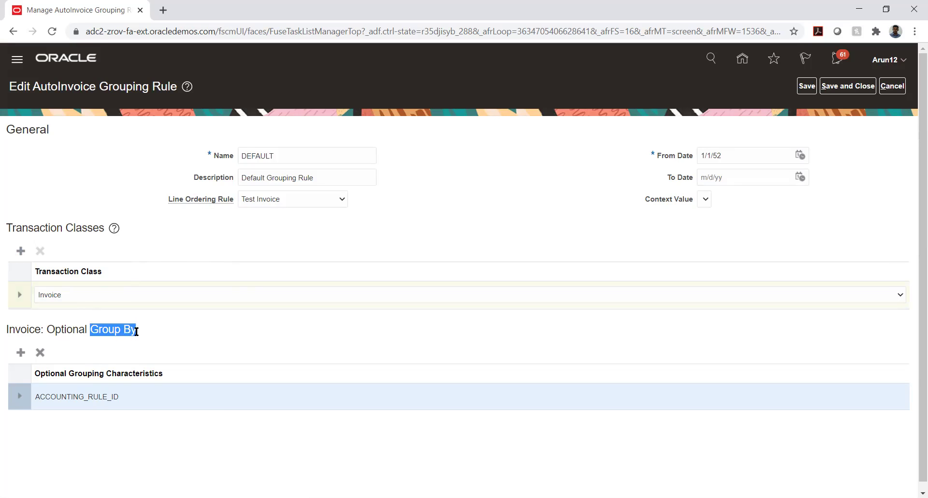
click(189, 318)
click(21, 352)
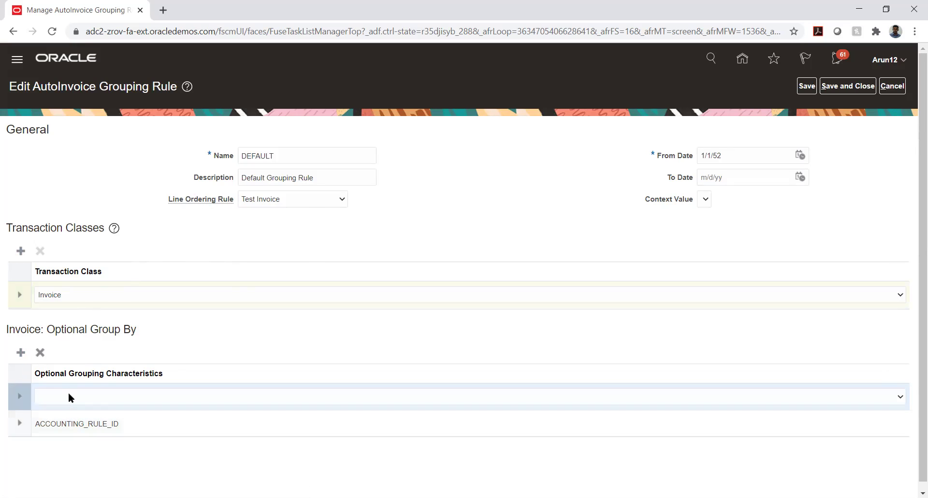
click(68, 395)
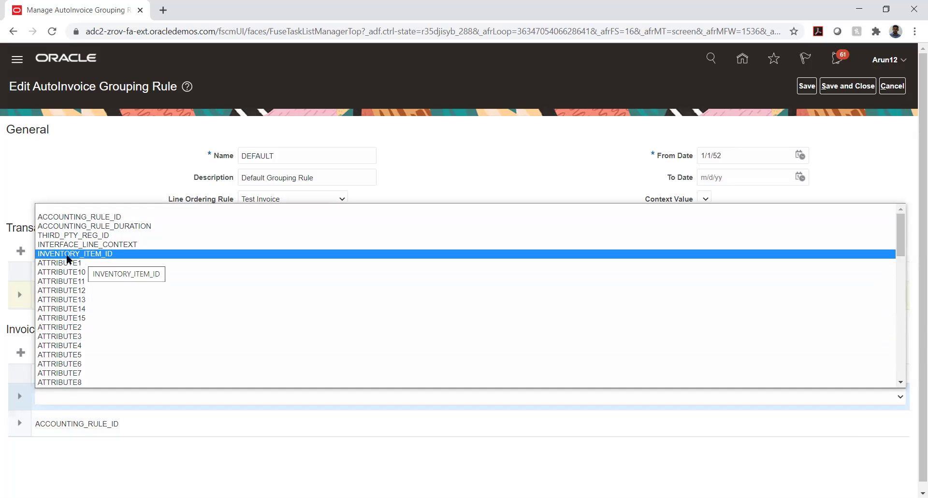
scroll(68, 260, down, 10)
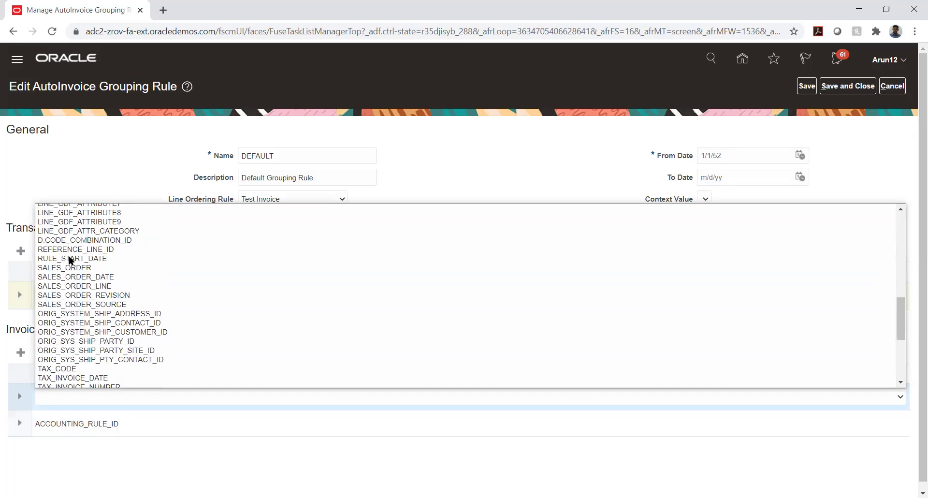
scroll(70, 260, down, 3)
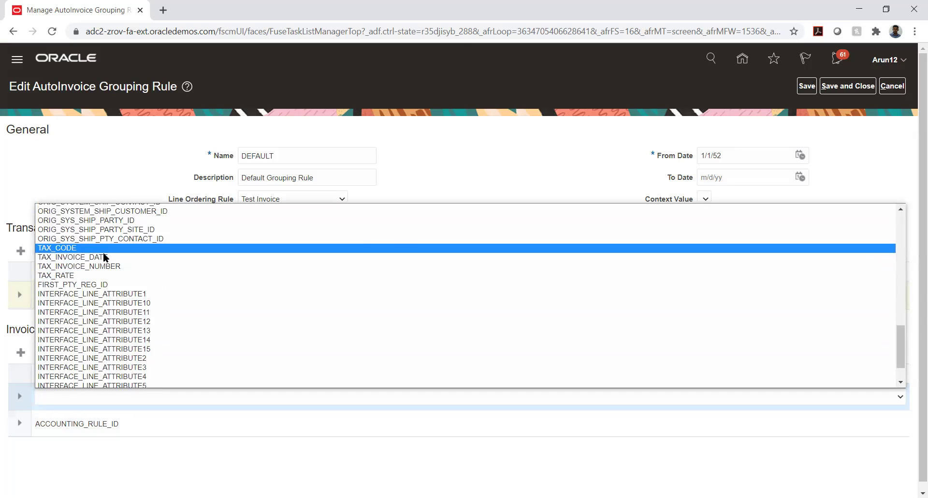
scroll(104, 260, down, 1)
scroll(103, 259, up, 3)
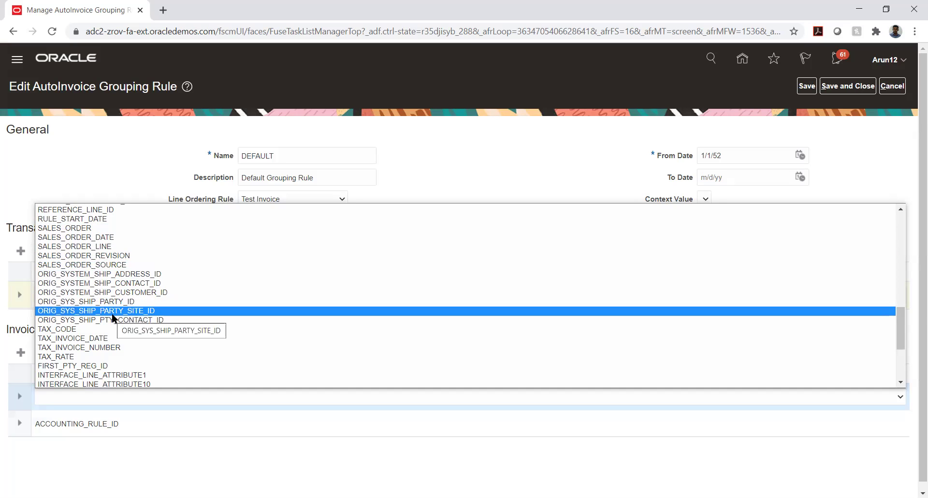
scroll(112, 319, up, 10)
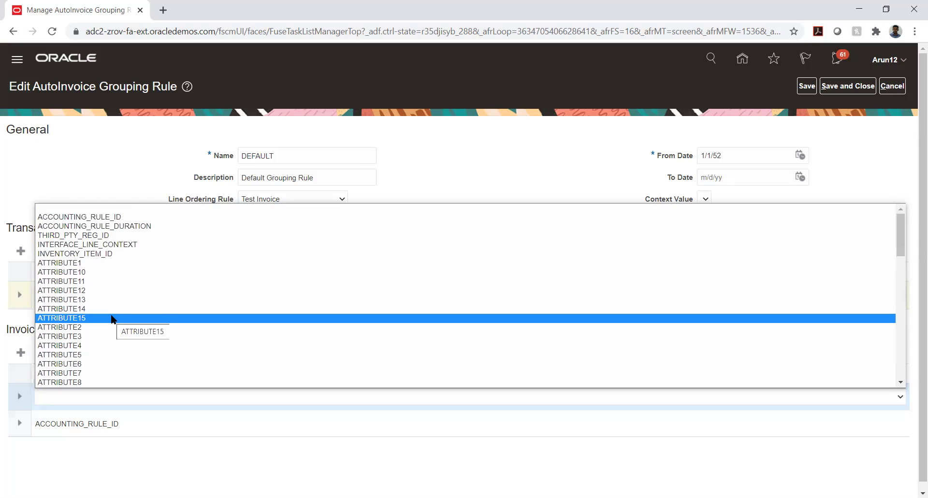
click(300, 24)
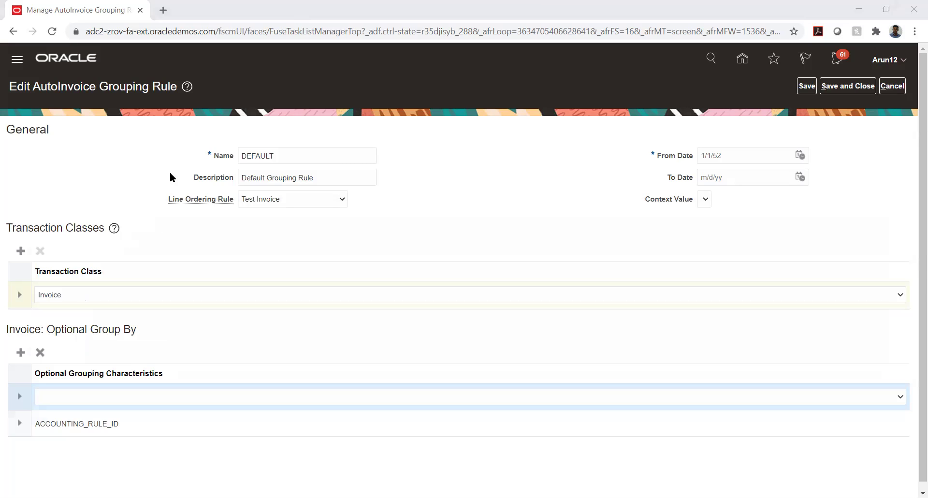
click(219, 399)
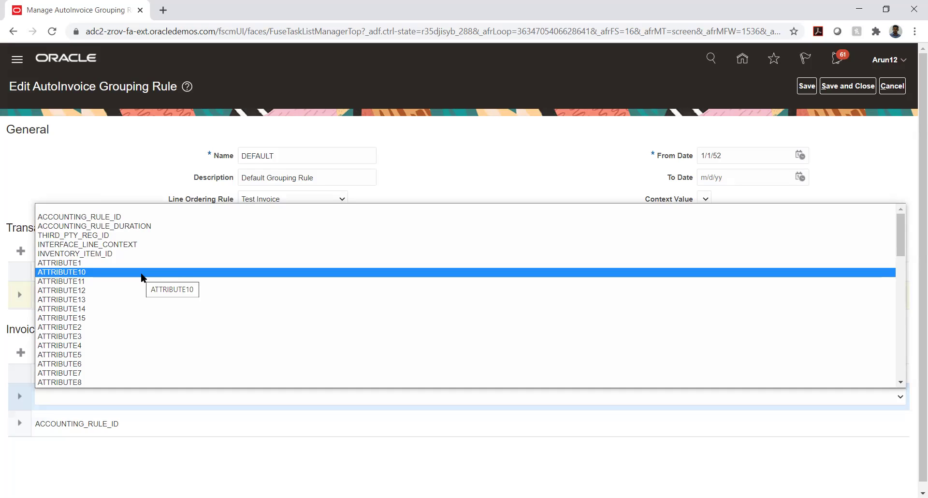
scroll(140, 273, down, 7)
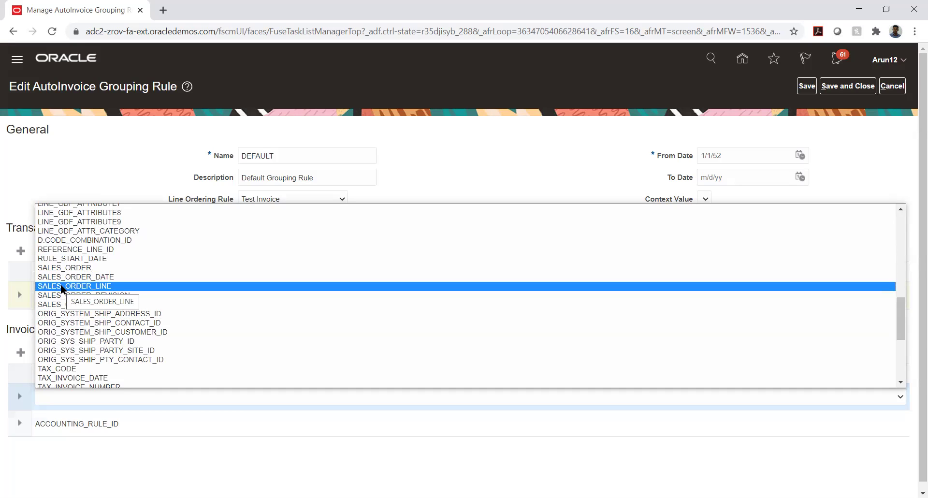
scroll(138, 283, up, 10)
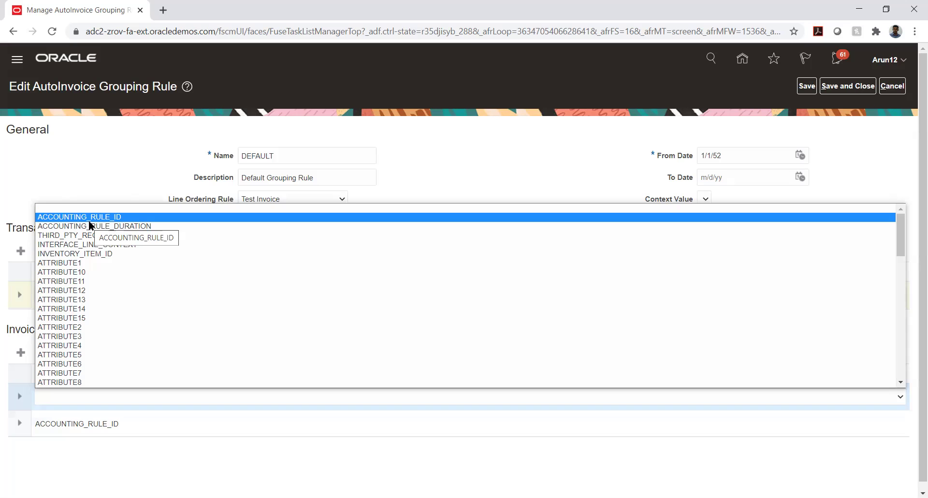
Dismiss the characteristics list, delete the blank Invoice group-by row, and cancel the DEFAULT rule.
scroll(117, 265, down, 10)
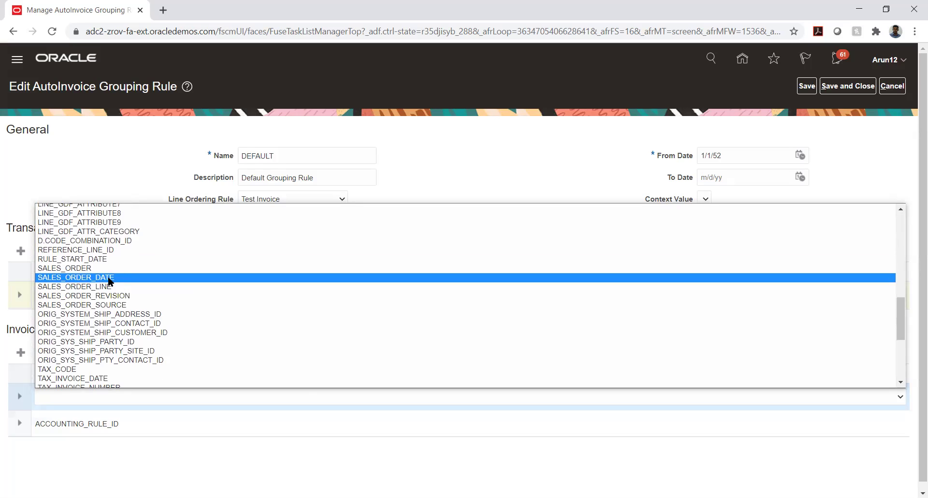
scroll(108, 279, up, 3)
scroll(109, 279, up, 3)
scroll(108, 280, up, 3)
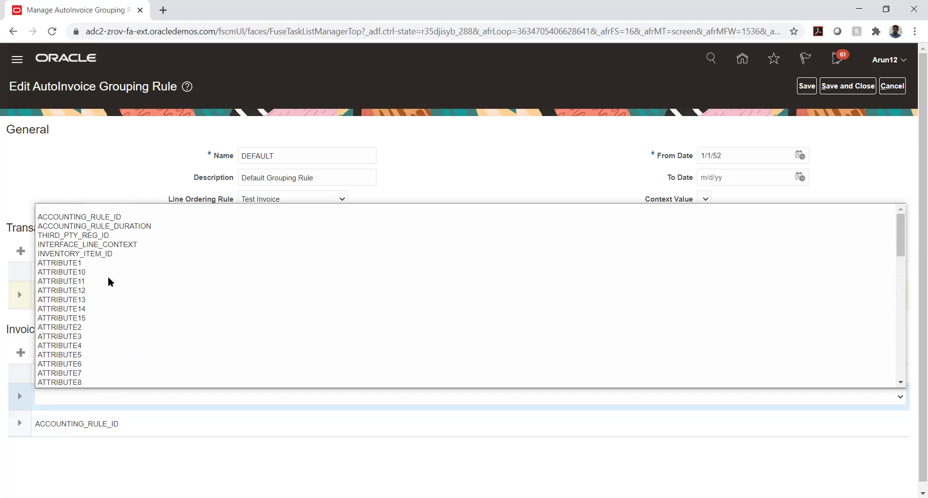
click(861, 167)
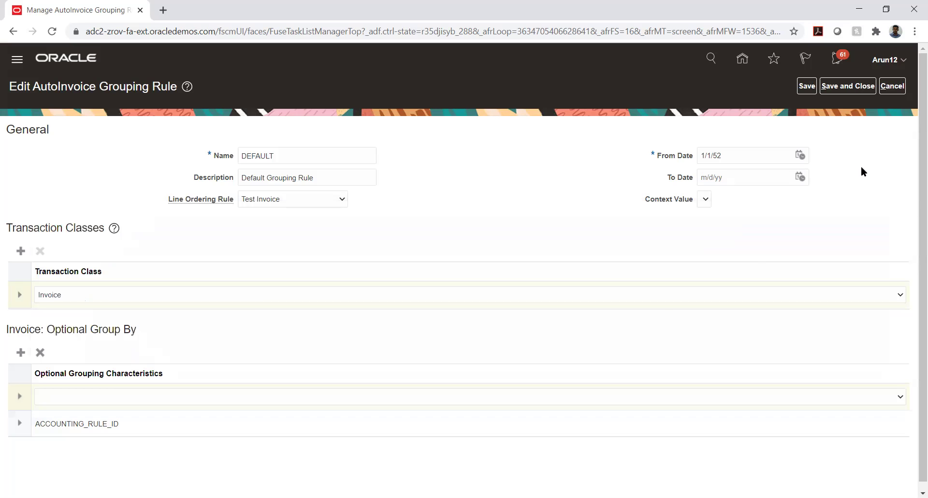
click(81, 392)
click(24, 481)
click(40, 351)
click(899, 88)
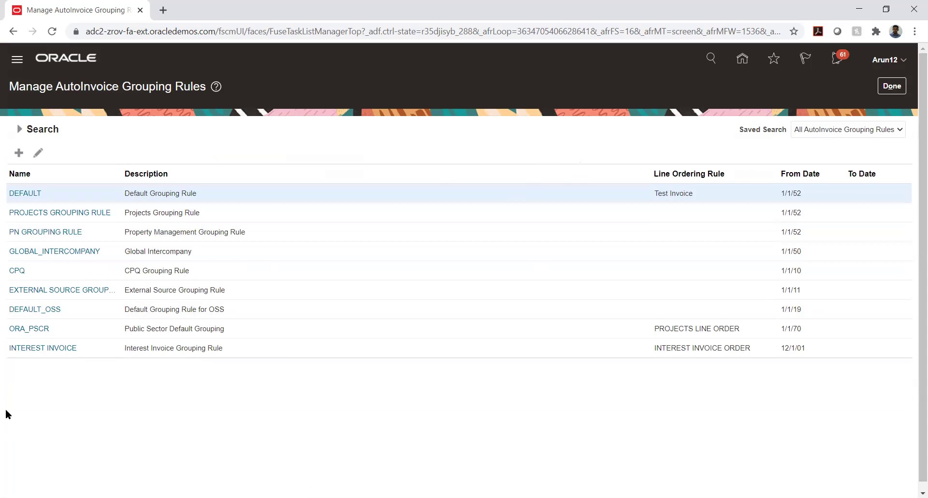
Inspect GLOBAL_INTERCOMPANY's Invoice grouping by INTERFACE_LINE_ATTRIBUTE1 and 2, cancel, and finish with Done.
click(59, 256)
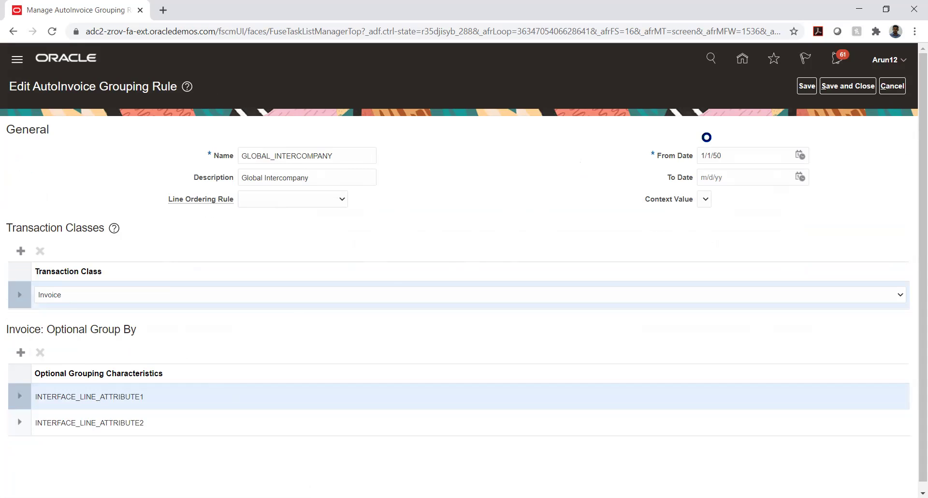
click(889, 86)
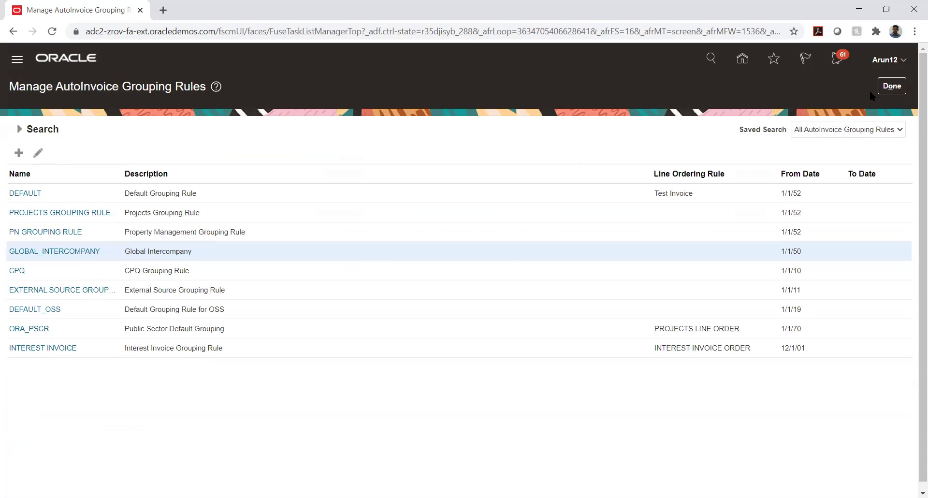
click(885, 87)
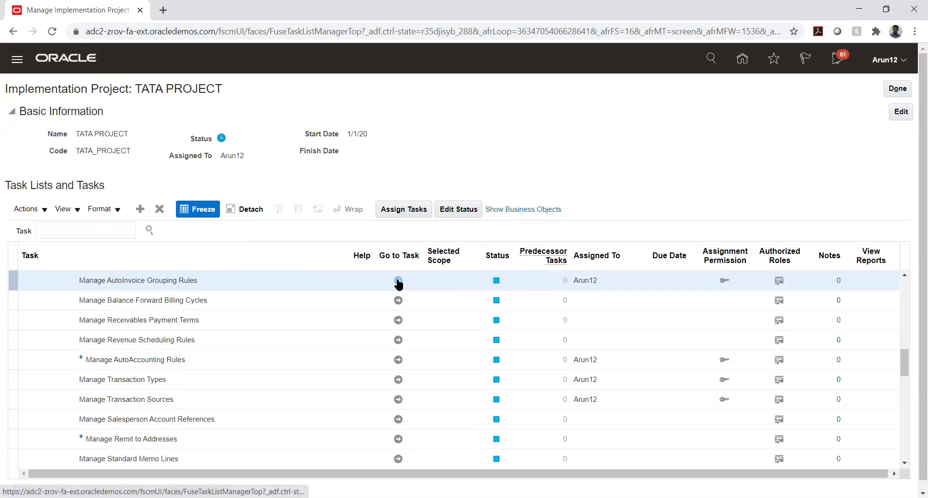
click(397, 280)
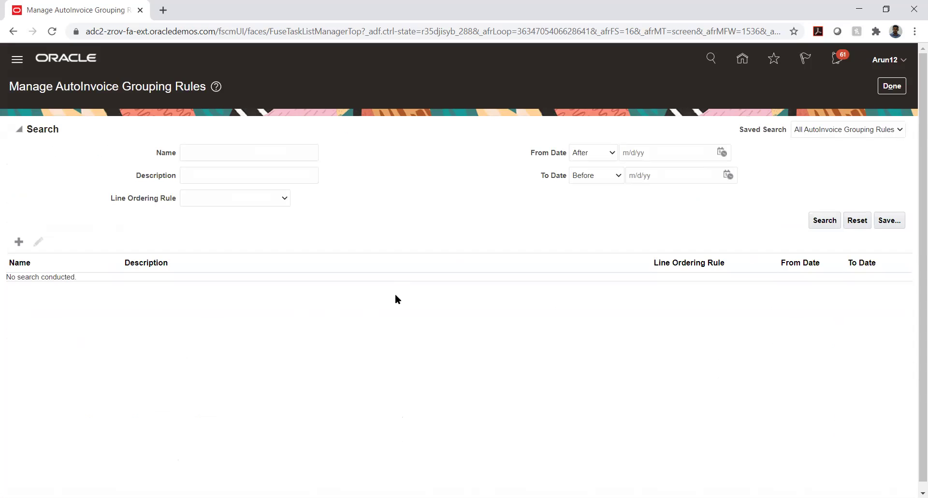
click(890, 86)
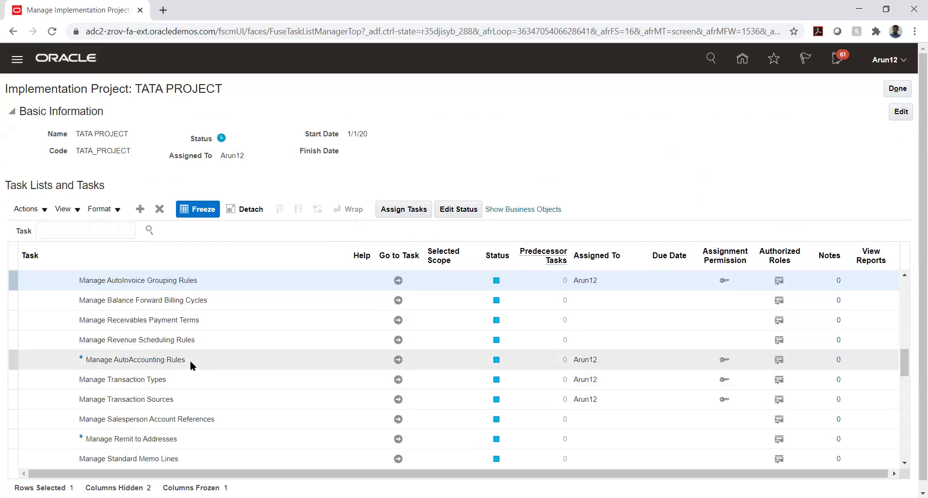
scroll(190, 343, down, 3)
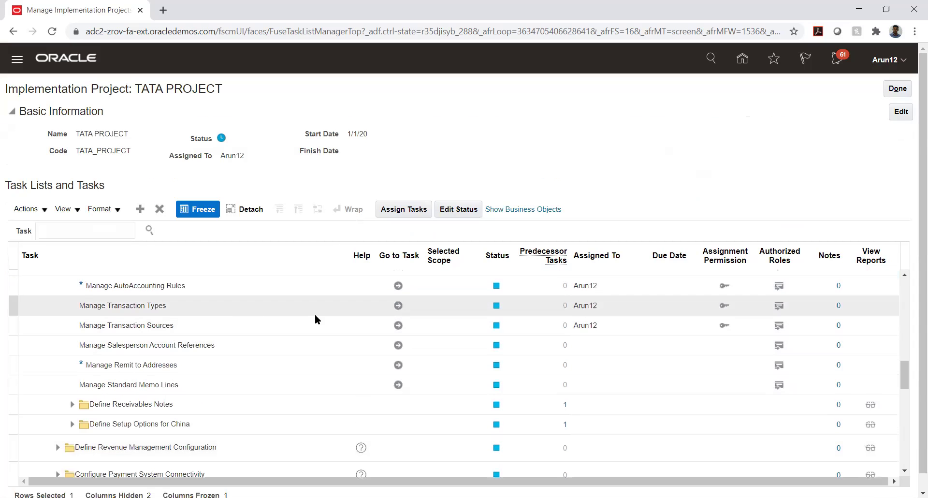
Briefly view Manage Transaction Types, close it, then open Manage AutoAccounting Rules.
click(397, 306)
click(890, 86)
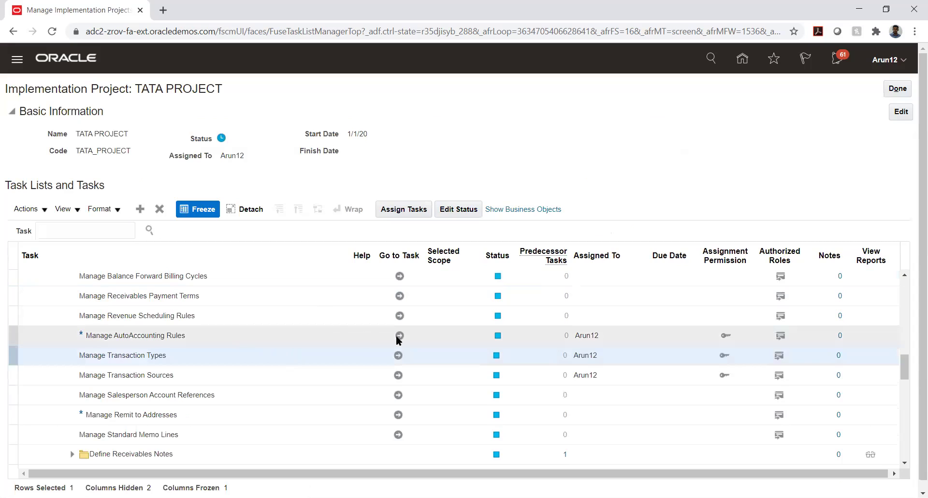
click(398, 338)
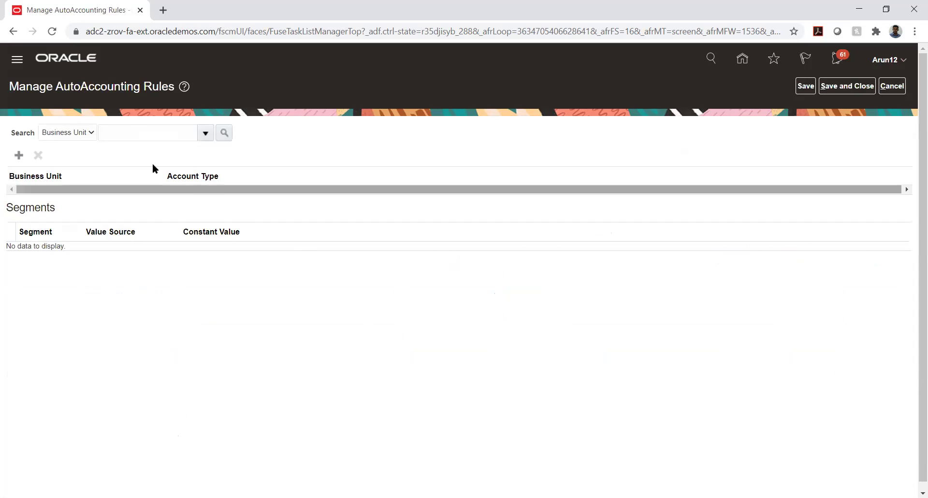
Focus the Business Unit search field, then add a new AutoAccounting rule.
click(138, 131)
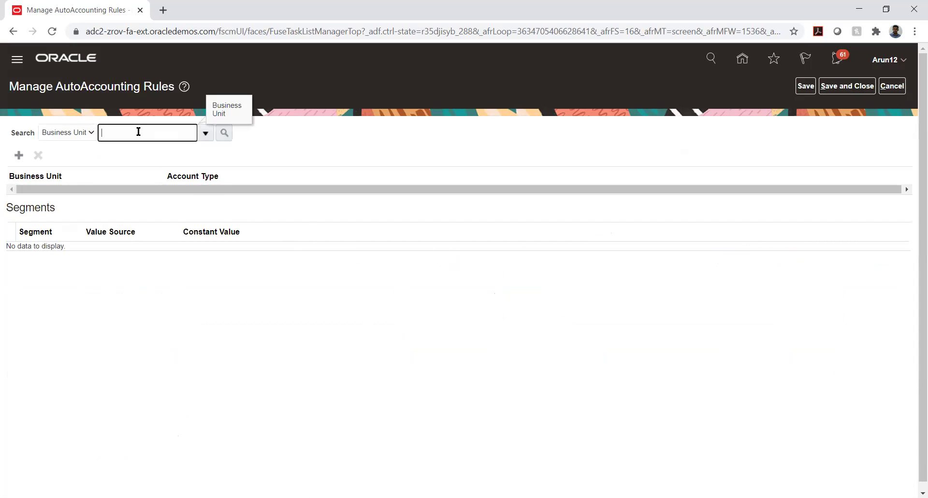
click(19, 155)
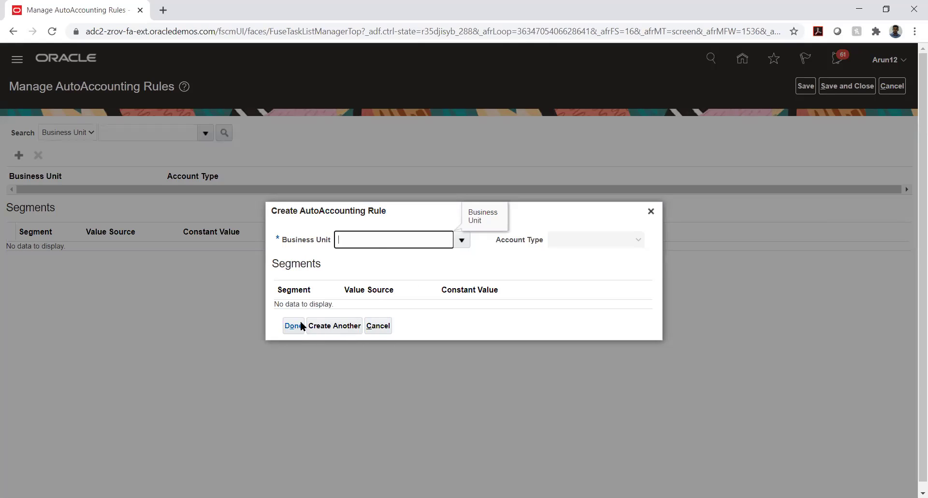
Choose AFNIC BU as the rule's business unit and move the account type choice to Receivable.
click(460, 240)
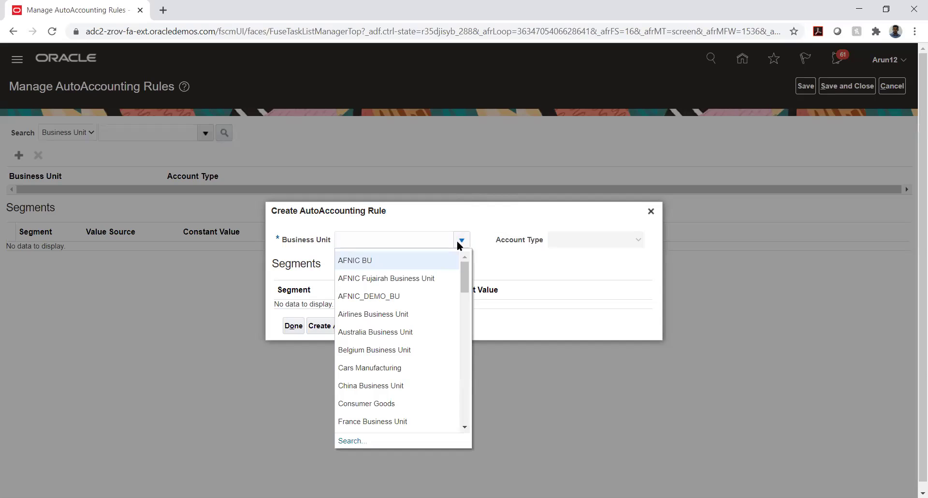
click(425, 262)
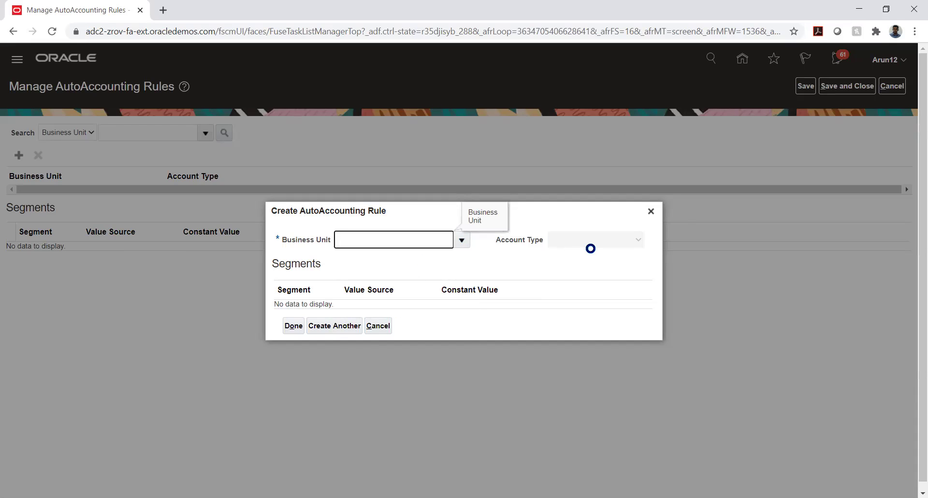
click(582, 241)
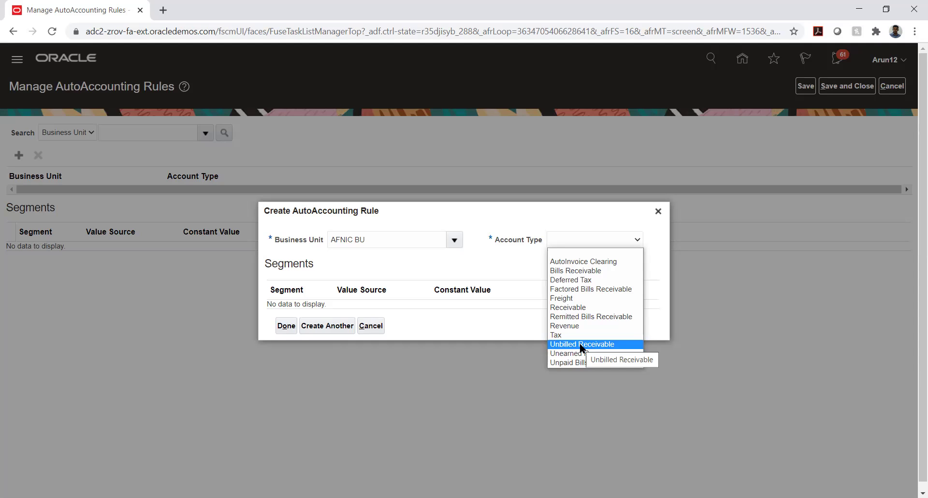
key(r)
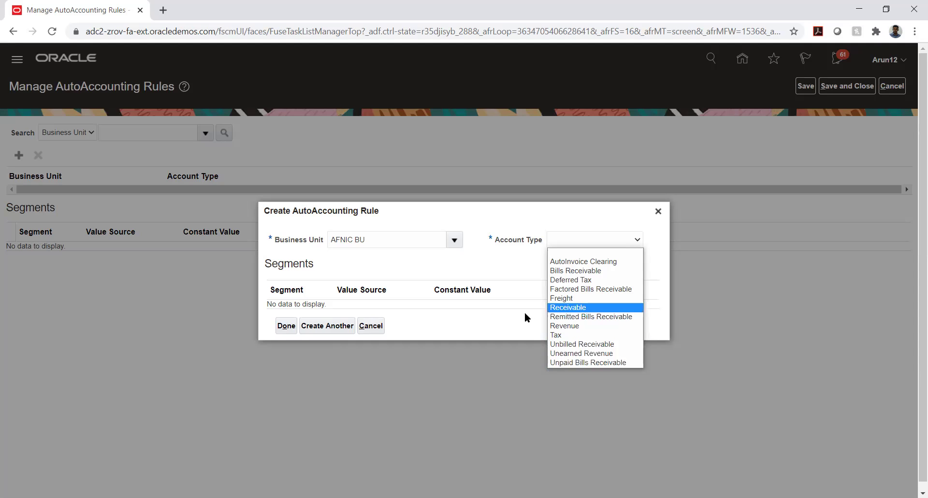
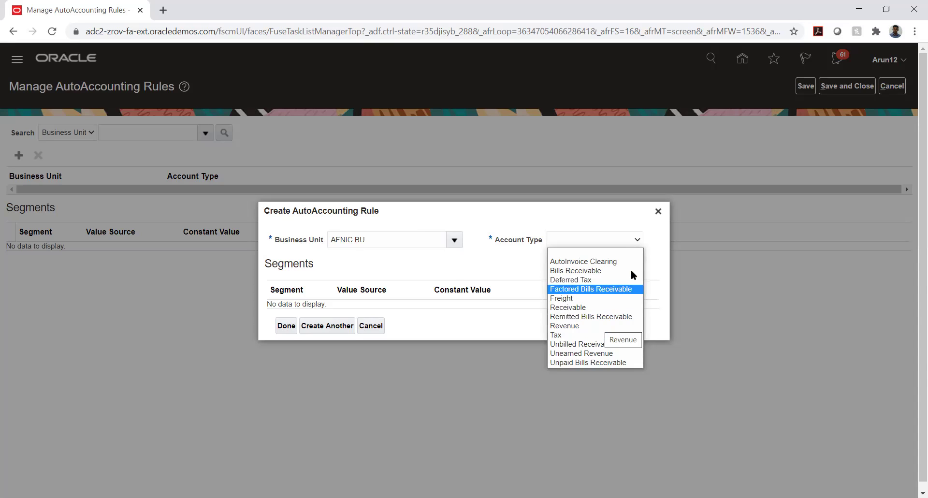
Dismiss the account type list and close the AFNIC BU Create AutoAccounting Rule dialog.
click(616, 236)
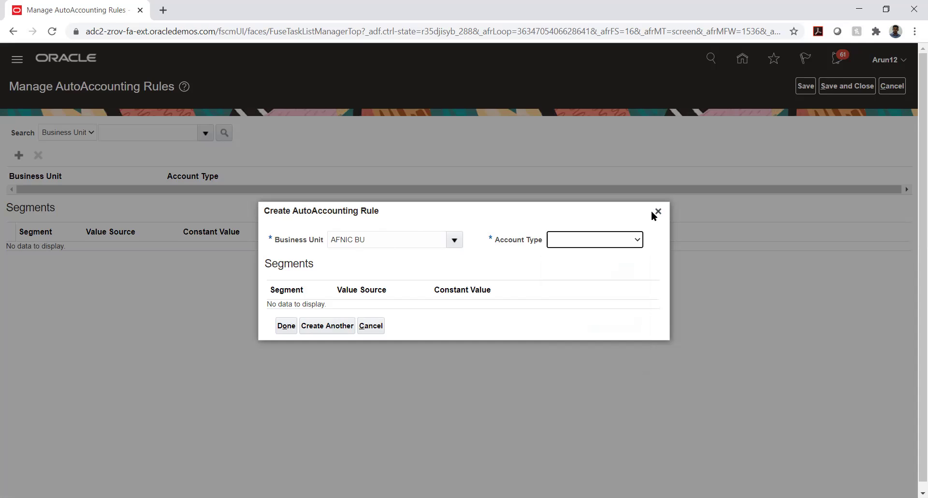
click(656, 211)
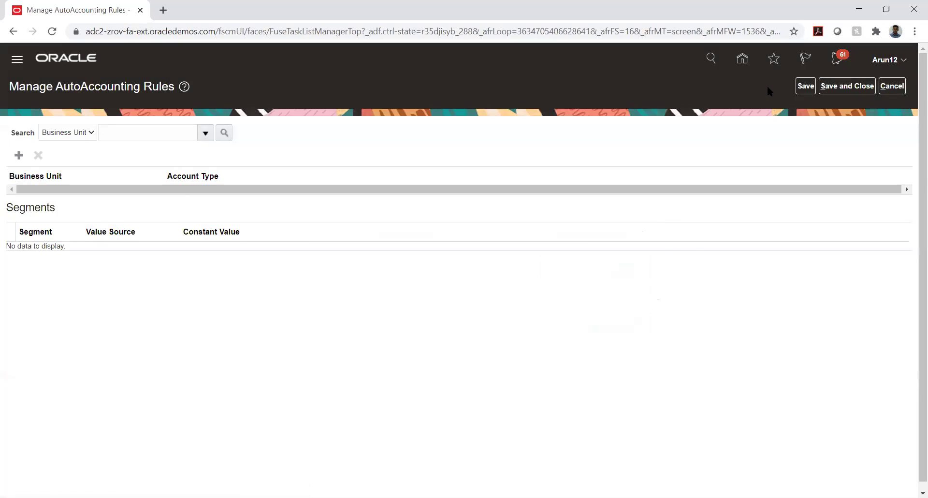
Leave the rules page, glance at Manage Transaction Types, then launch Manage AutoAccounting Rules.
click(883, 86)
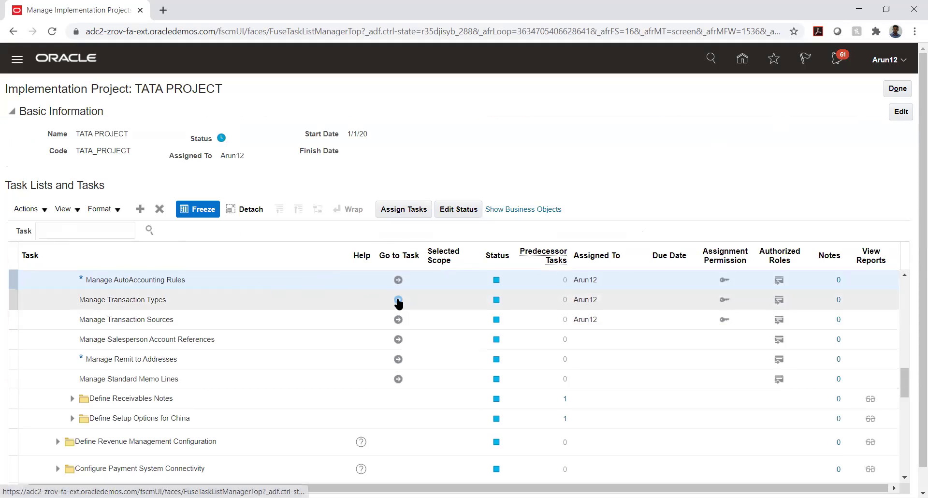
click(398, 300)
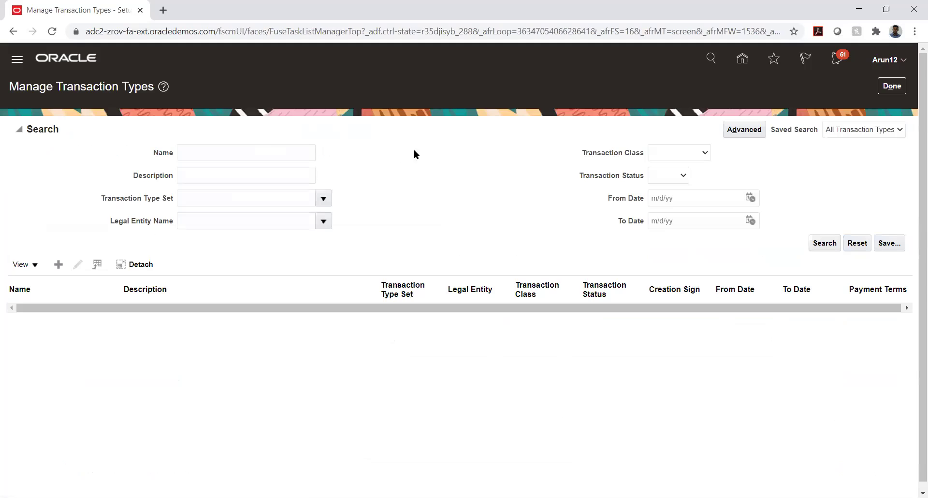
click(234, 150)
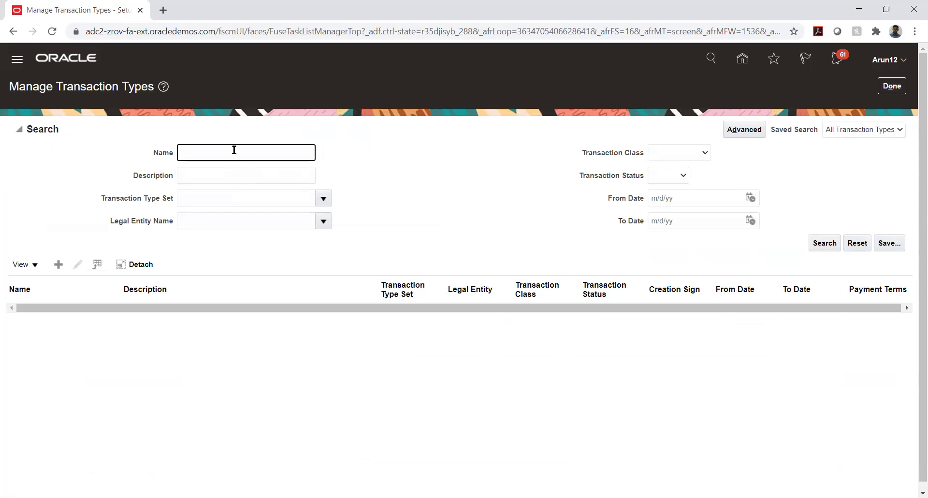
click(892, 86)
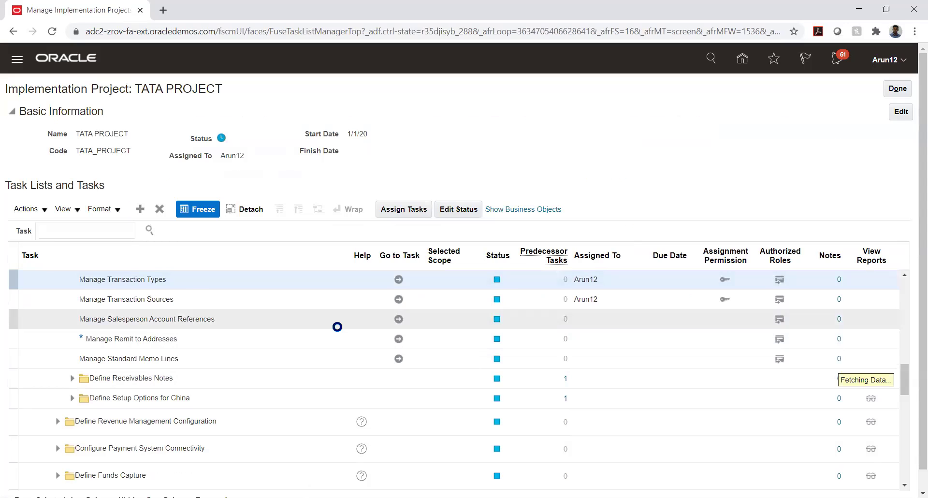
click(399, 335)
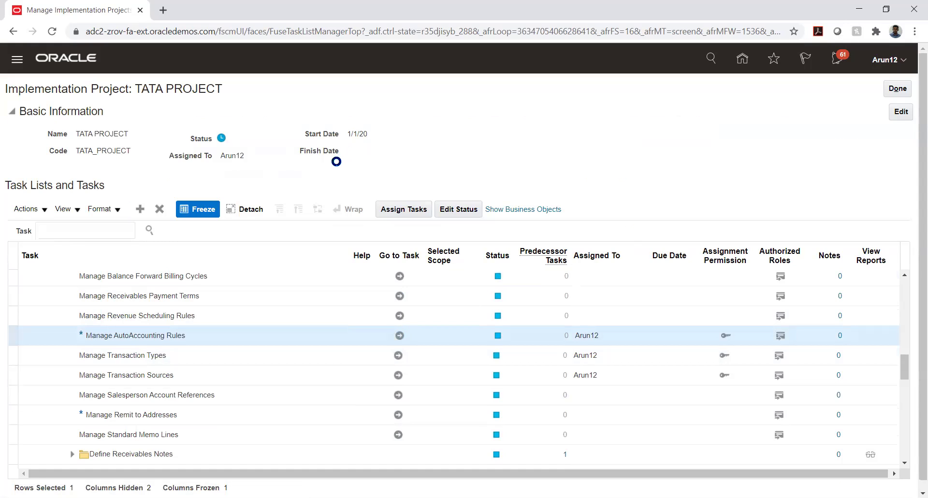
Search AutoAccounting rules for business units matching TATA_AUTO%.
click(129, 137)
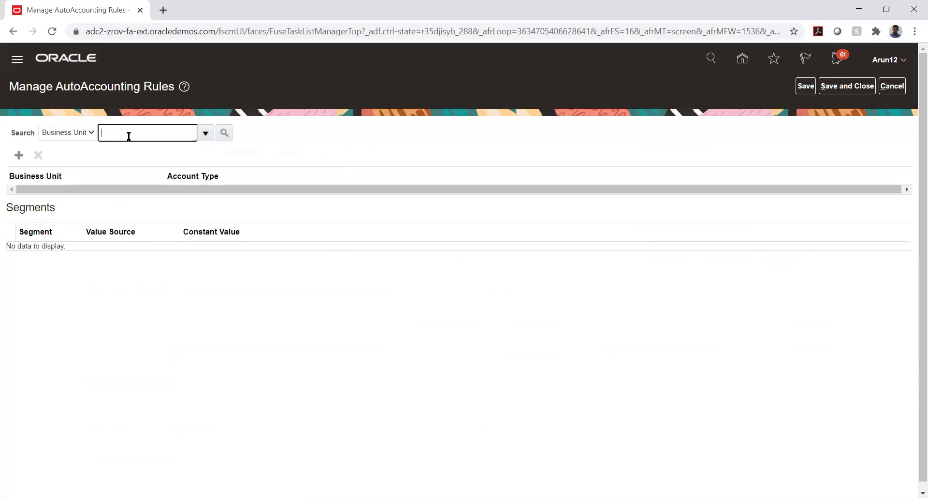
text(TATA_AUTO%)
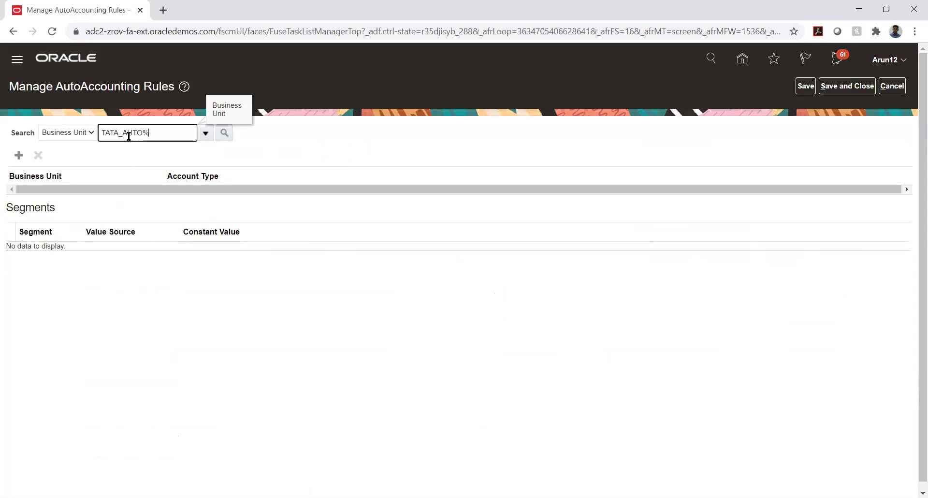
click(226, 135)
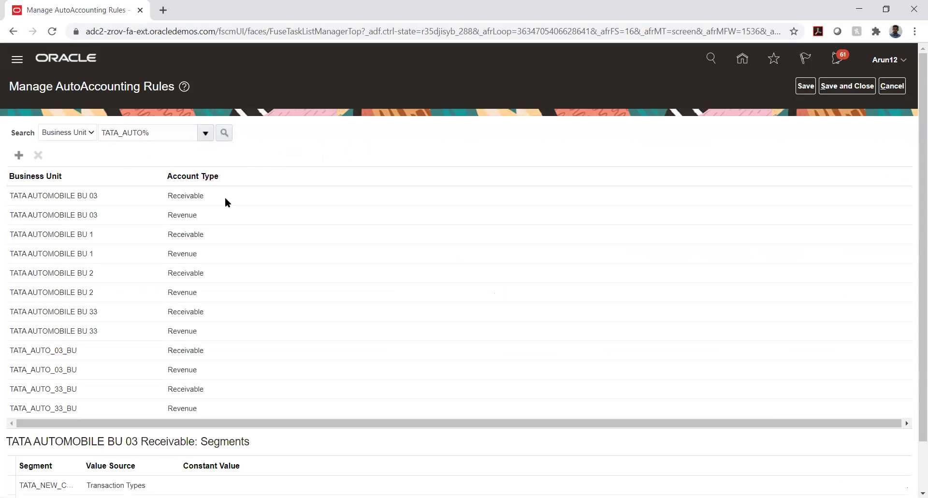
Inspect the TATA_AUTO_03_BU Receivable rule's segments, including TATA_COMP's Transaction Types source.
click(52, 349)
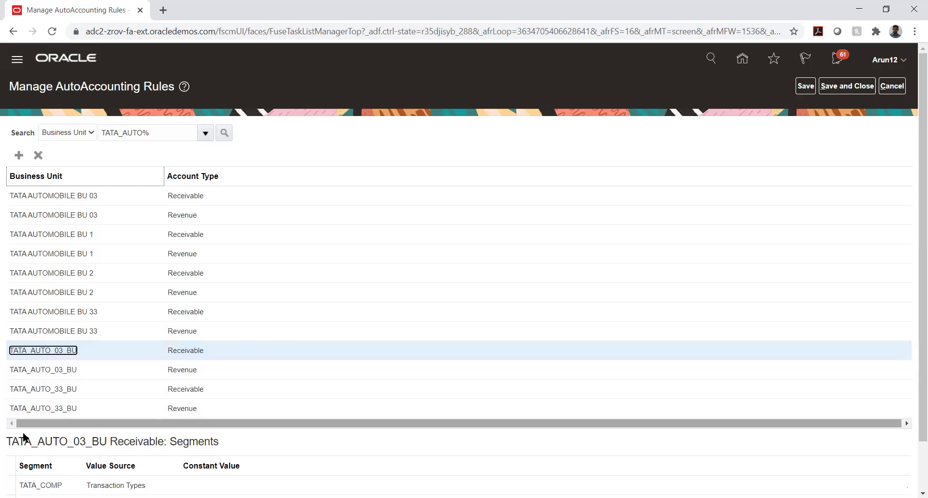
scroll(2, 428, down, 1)
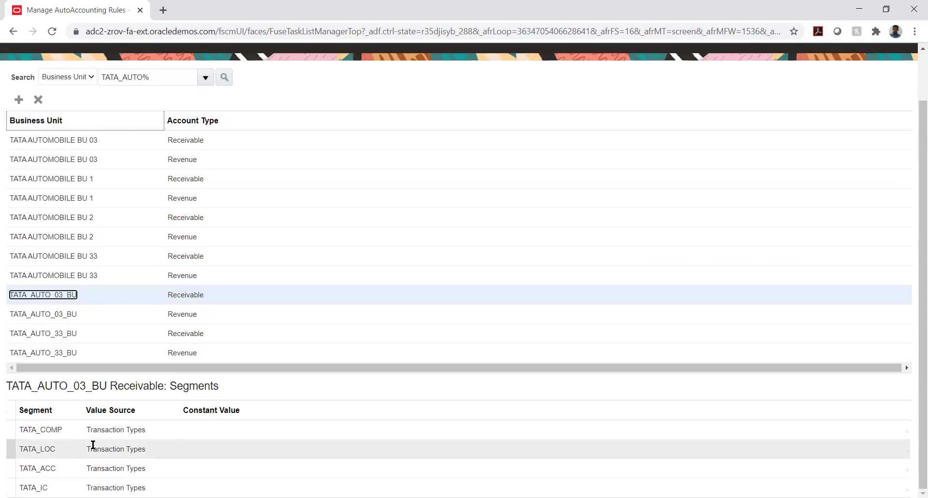
click(140, 429)
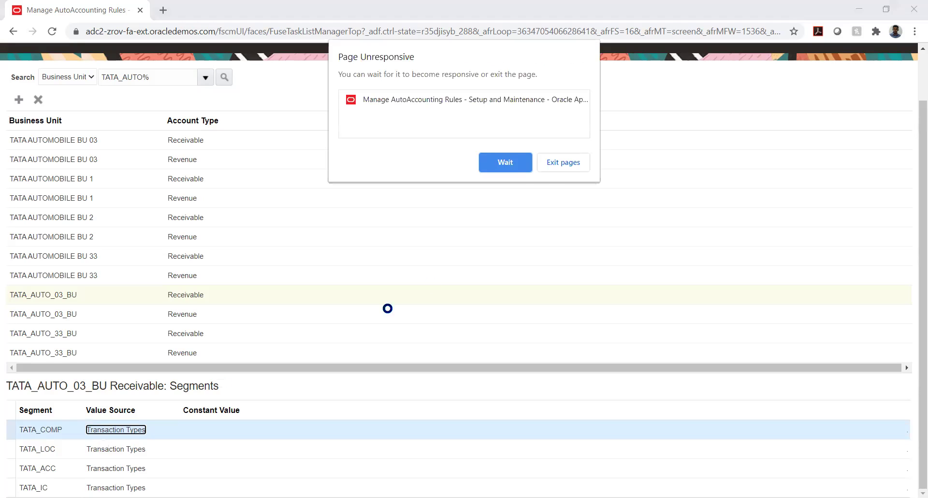
click(506, 156)
click(495, 165)
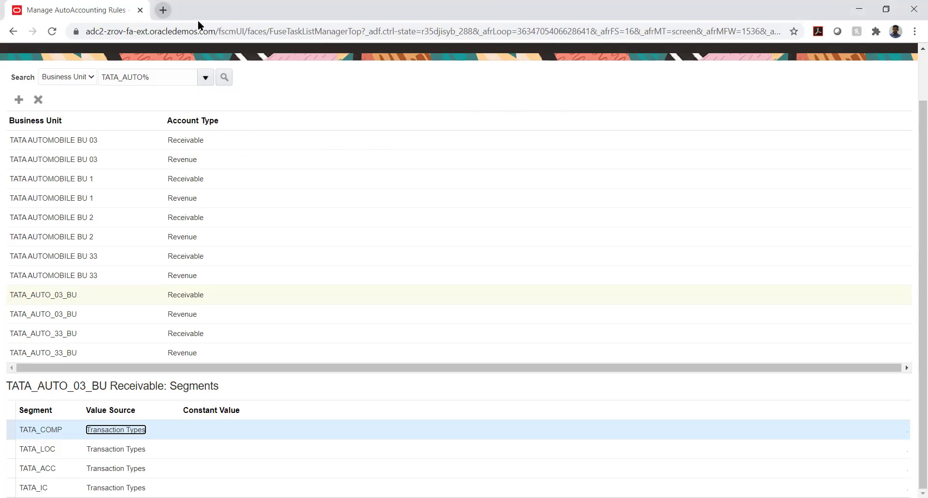
Load the Oracle login address in a new browser tab and close the old tab.
key(ctrl+t)
text(https://adc2-zrov-login.oracledemos.com)
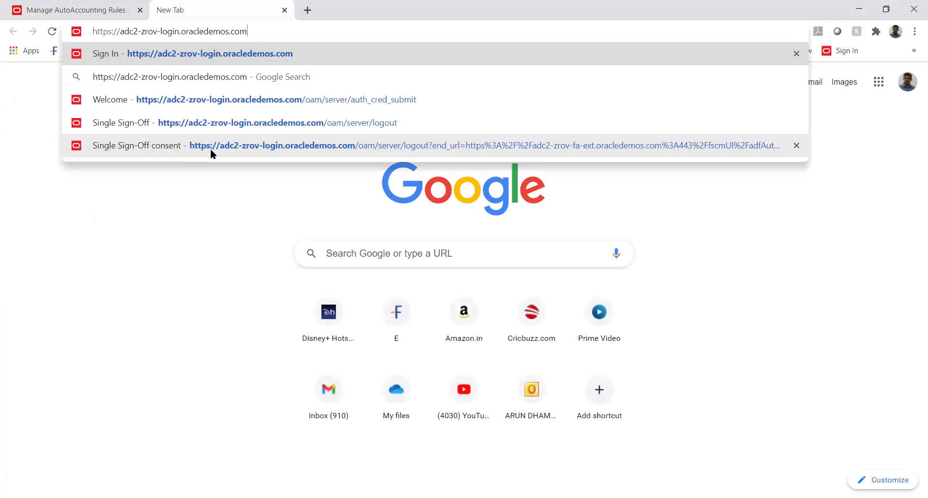
key(Return)
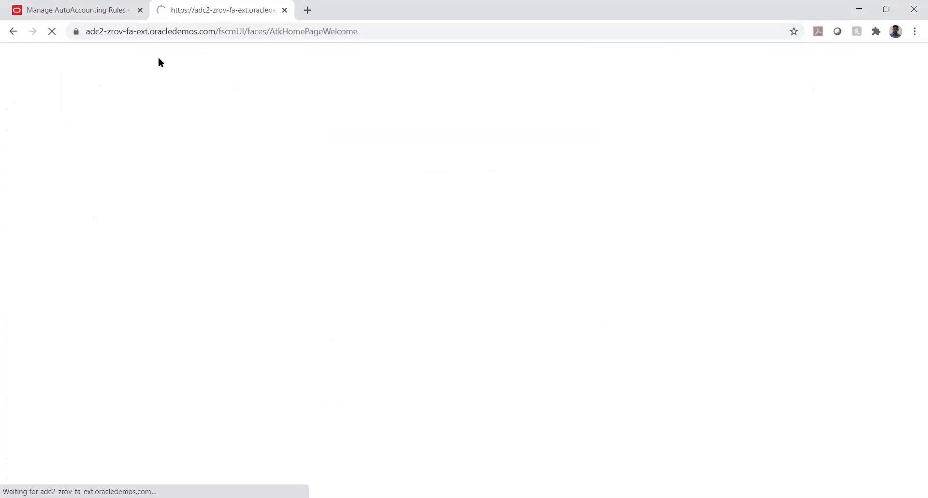
click(141, 11)
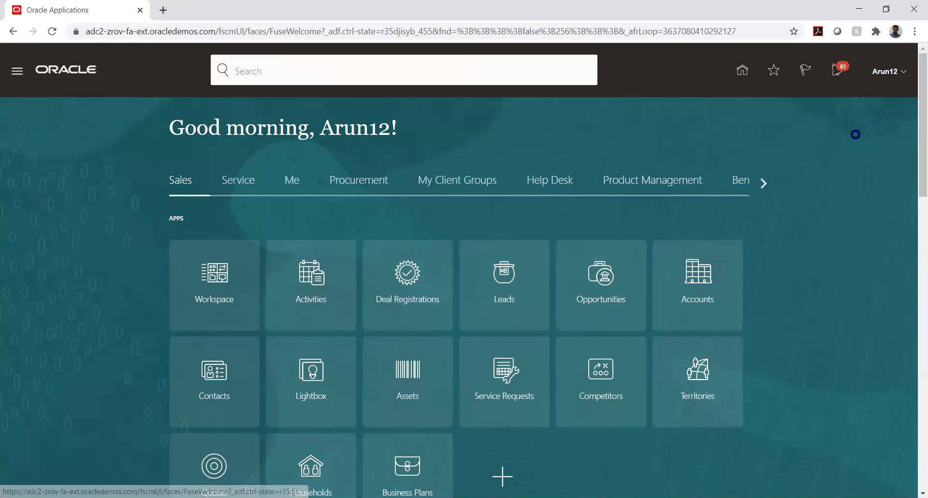
Go to Setup and Maintenance and open Manage Implementation Projects from the Tasks panel.
click(701, 247)
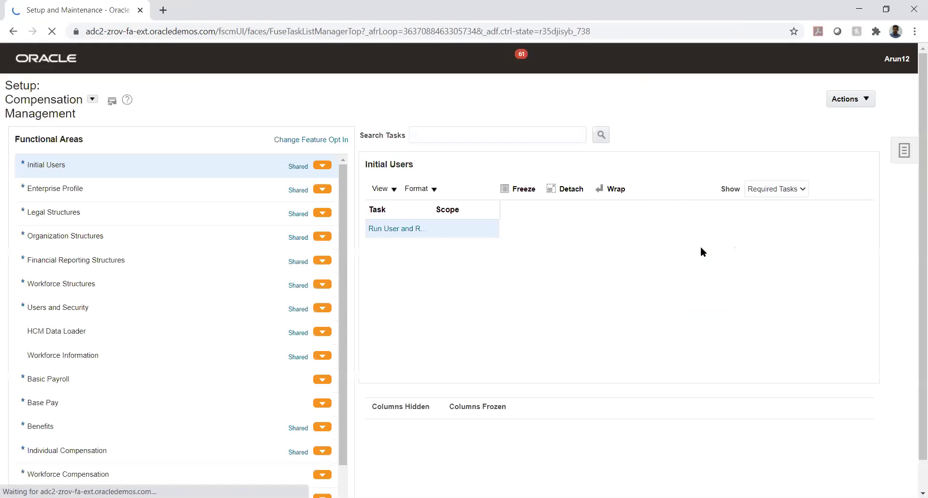
click(903, 151)
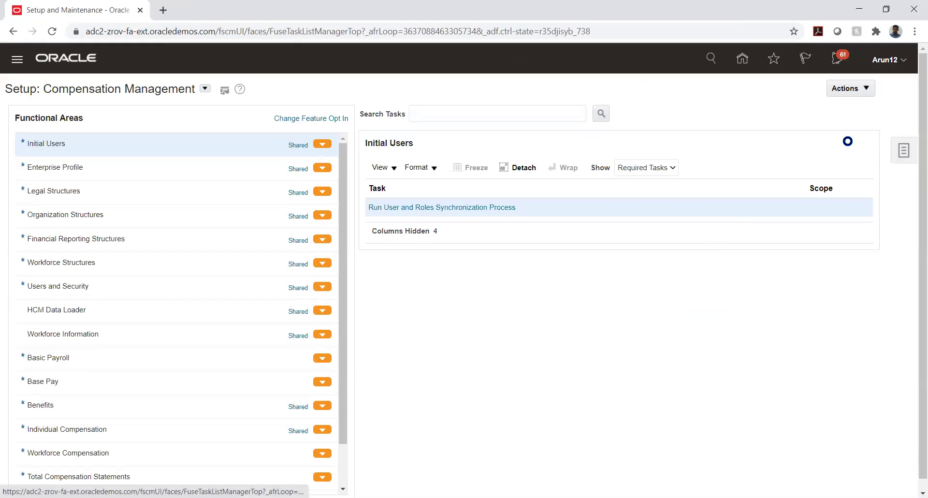
click(834, 86)
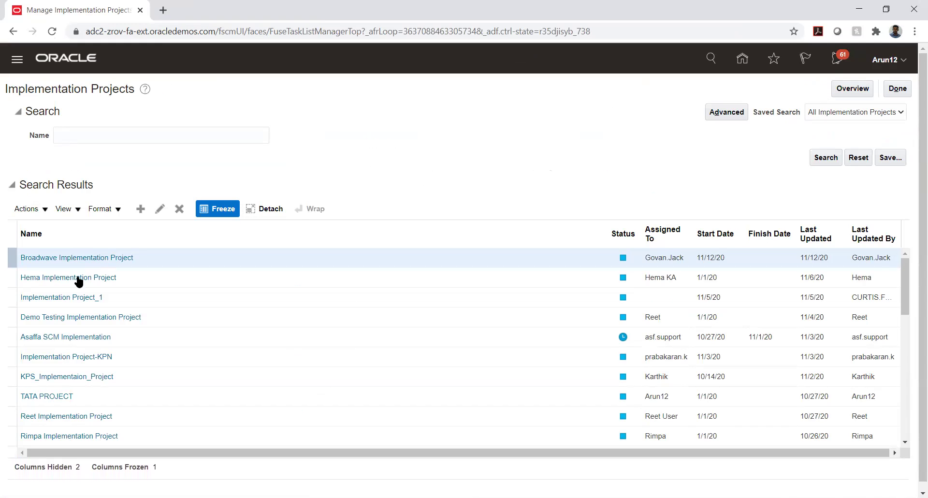
Open TATA PROJECT, expand Financials and Receivables customer billing tasks, and launch Manage AutoAccounting Rules.
click(40, 396)
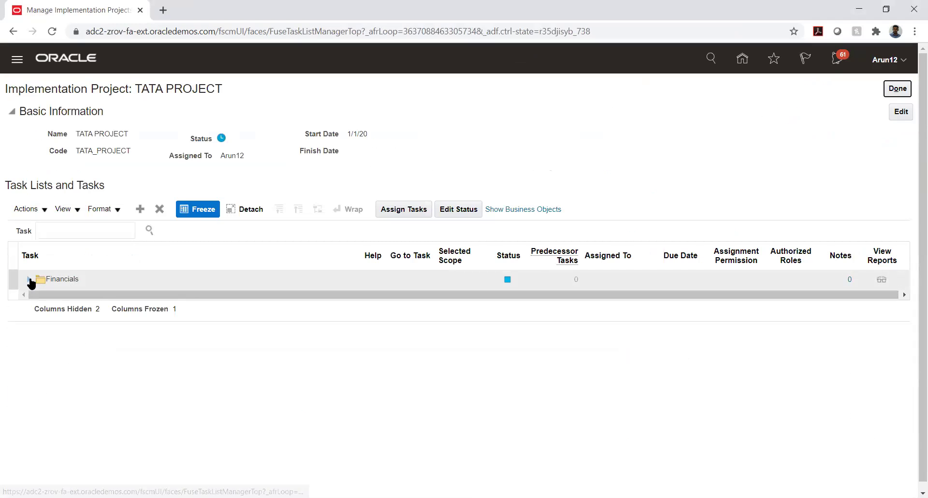
click(29, 279)
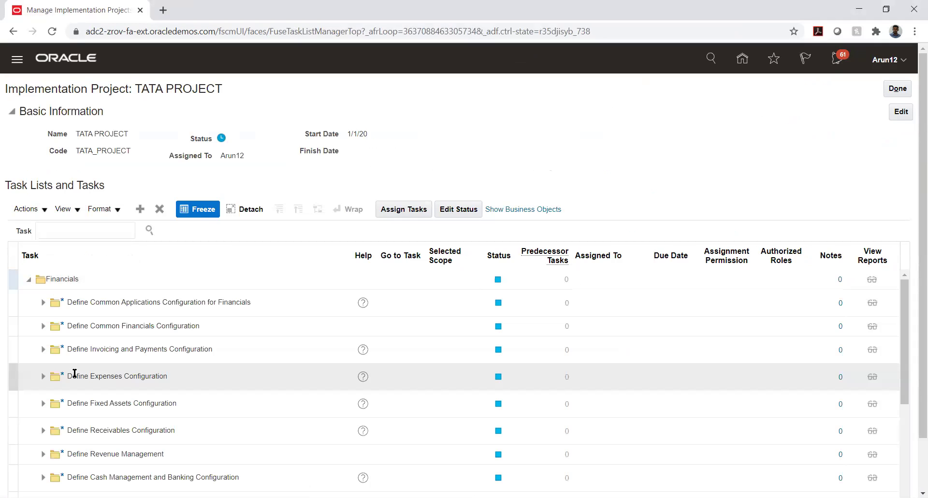
scroll(149, 372, down, 3)
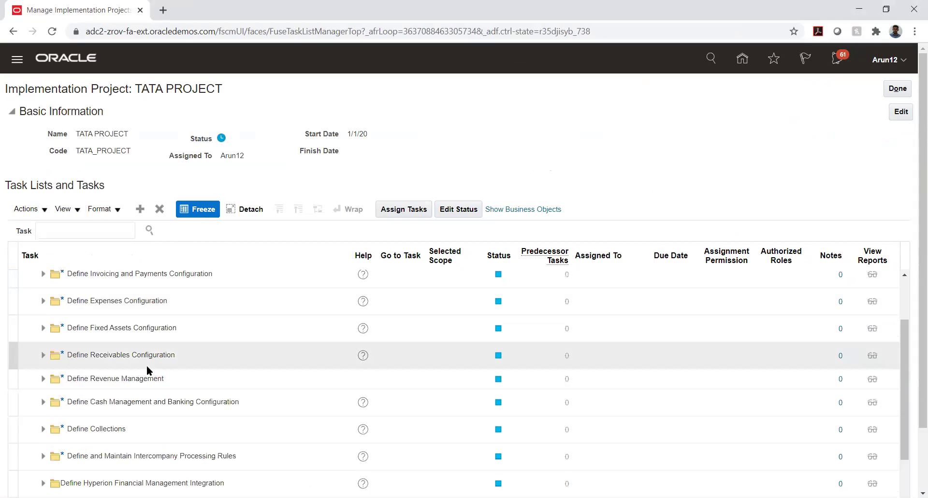
click(42, 355)
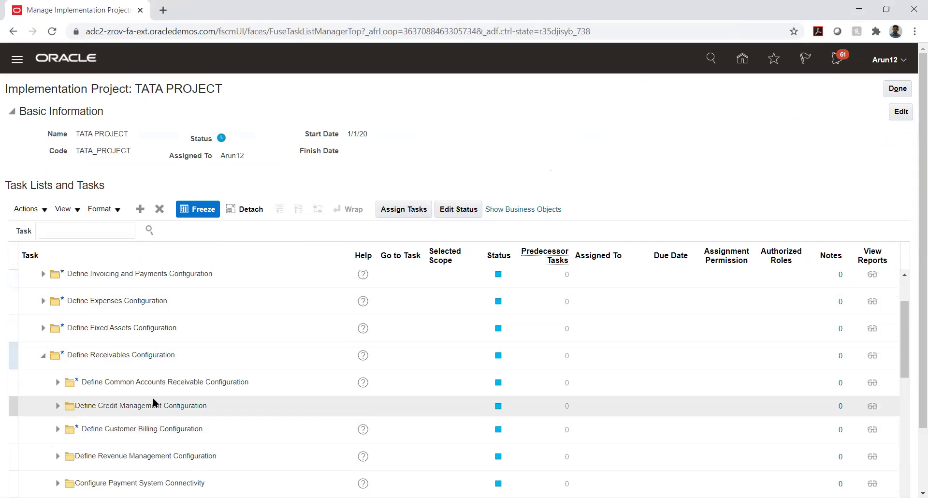
click(57, 429)
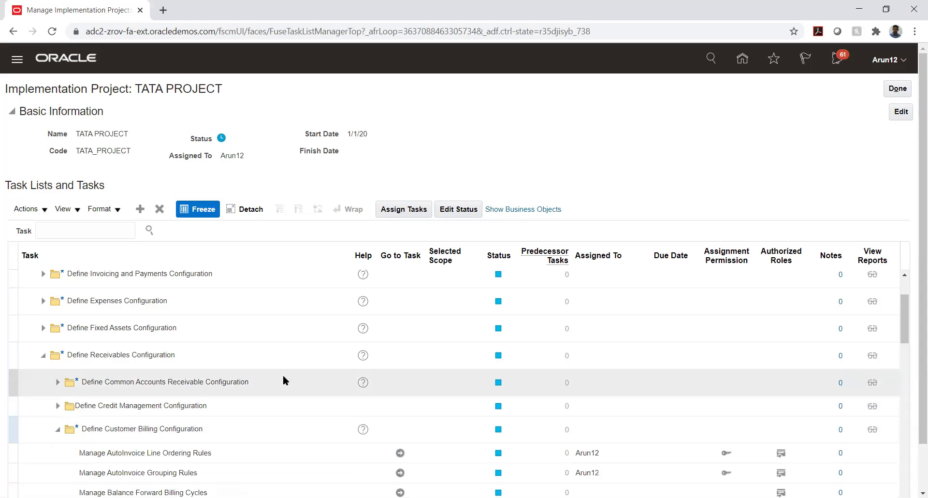
scroll(282, 382, down, 2)
scroll(283, 381, down, 3)
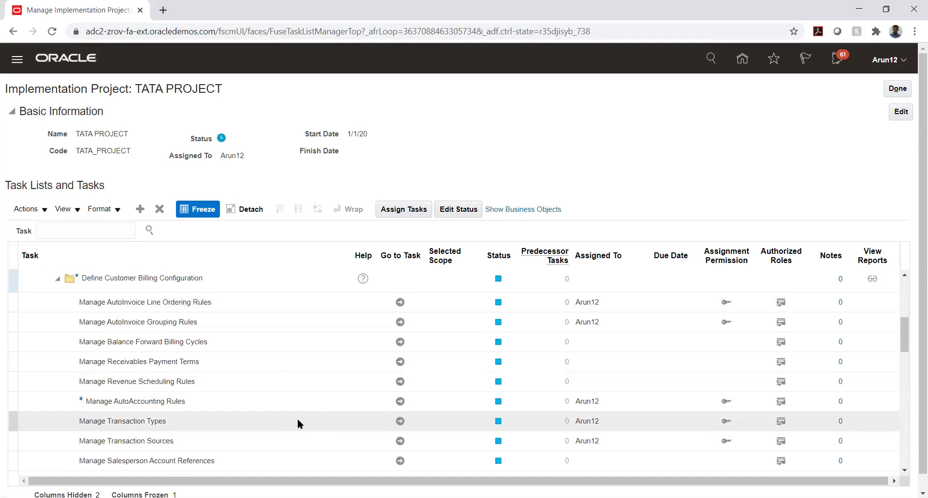
click(399, 421)
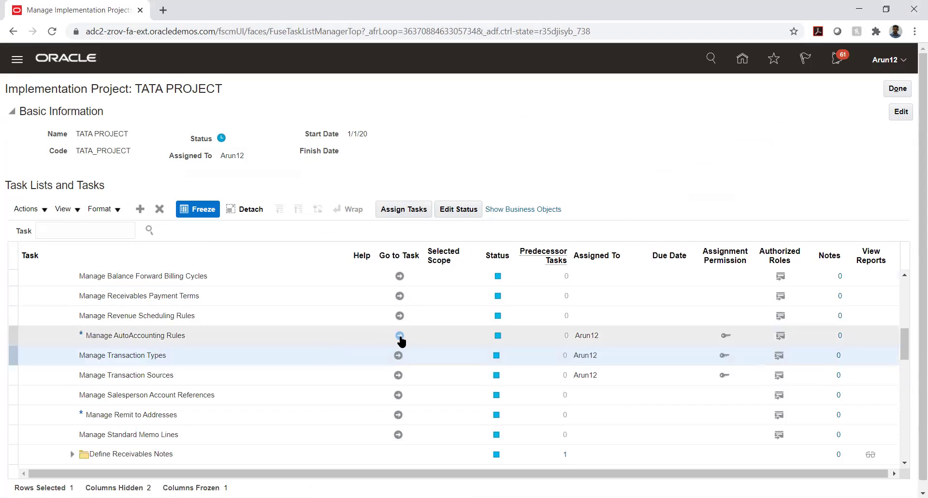
click(399, 336)
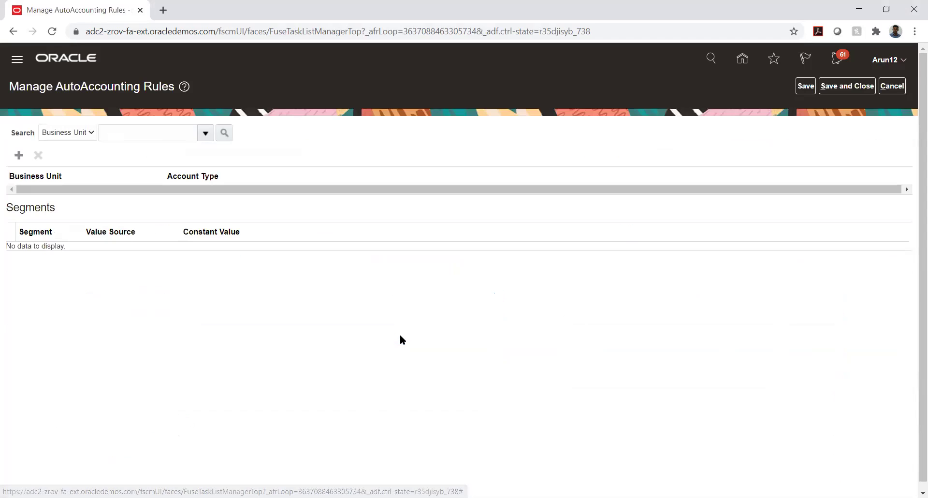
Add a rule for TATA_AUTO_33_BU with Receivable, which is rejected as already existing.
click(19, 155)
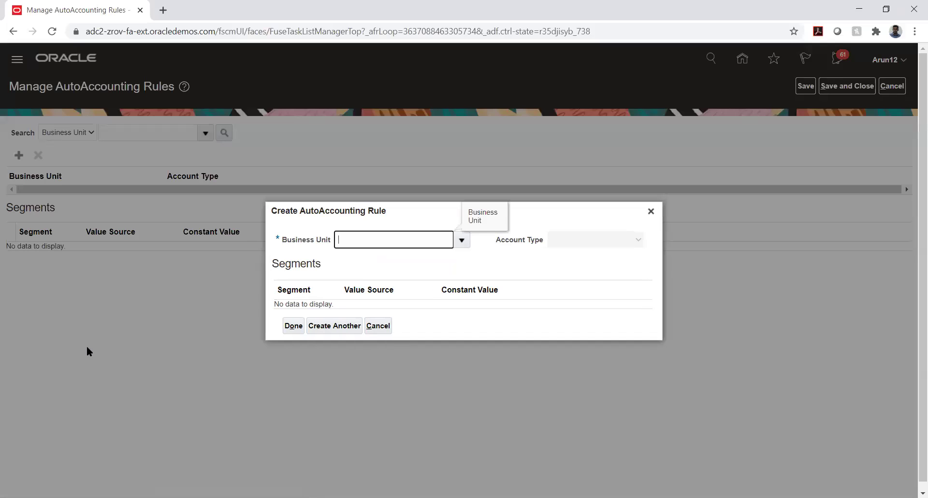
text(TATA_A)
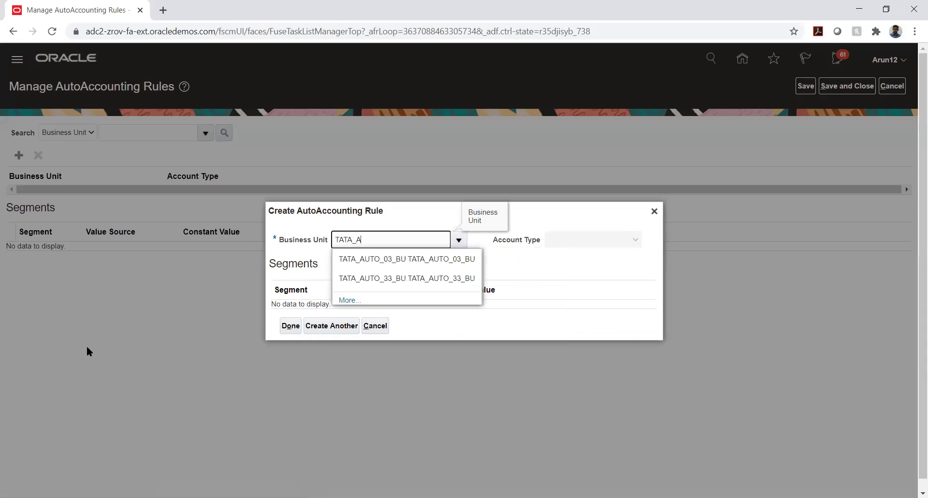
click(437, 280)
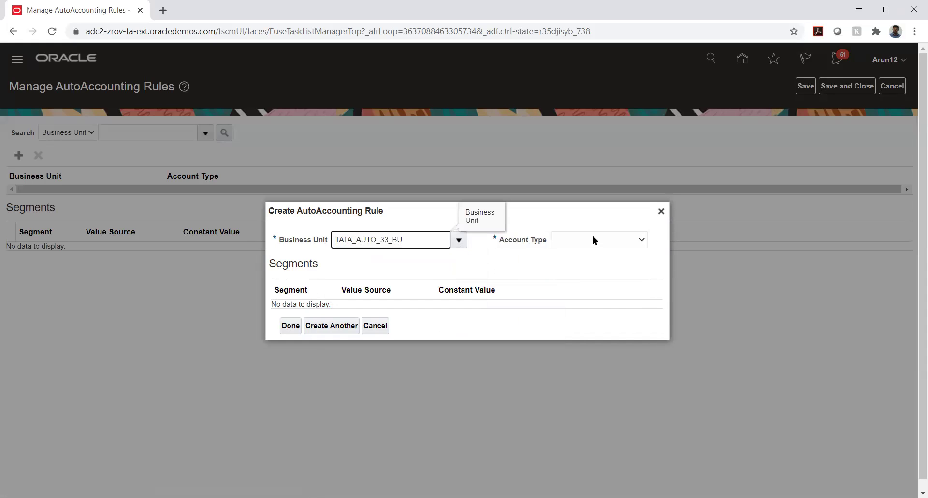
click(592, 239)
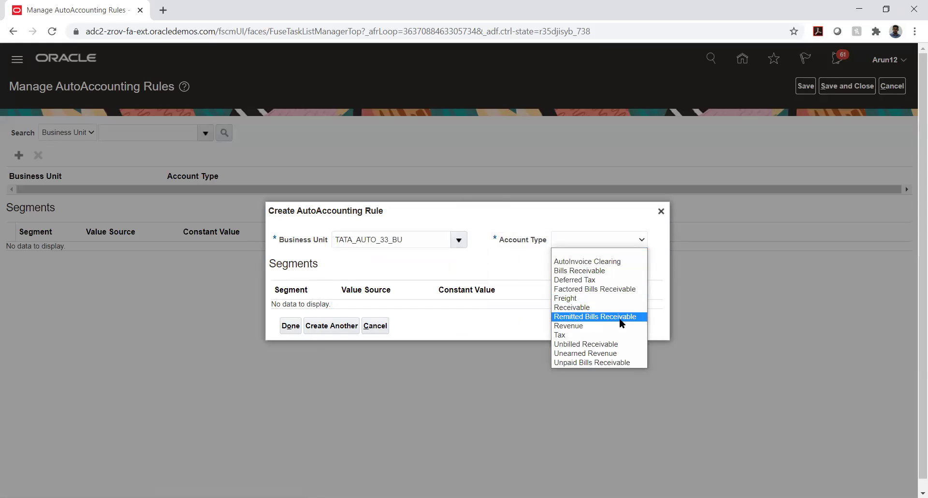
click(601, 307)
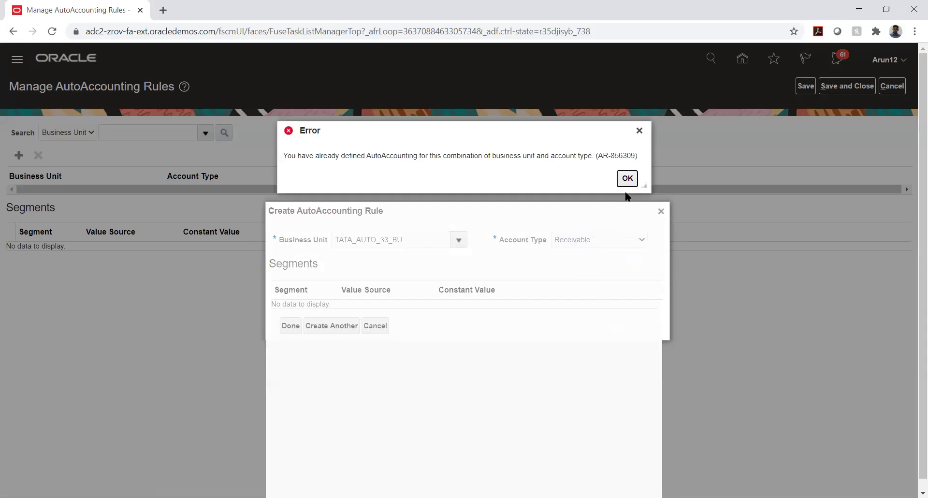
click(630, 180)
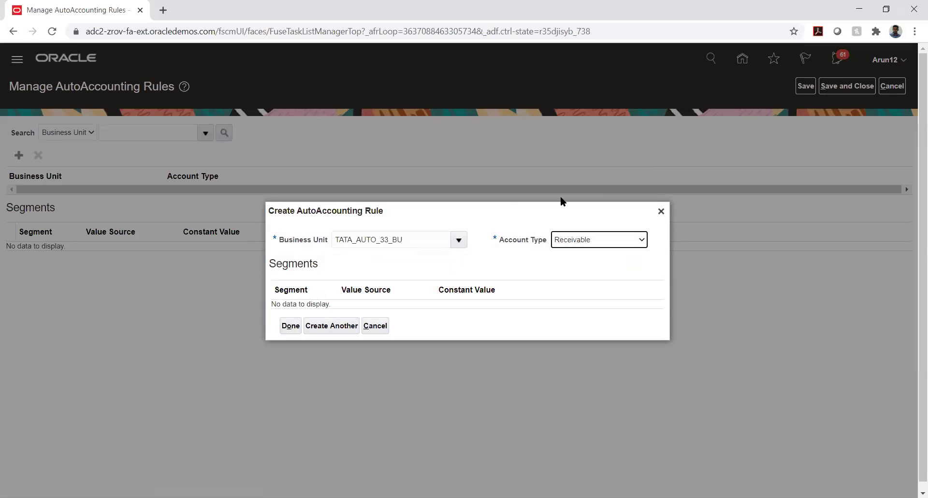
Replace the business unit with TKS_01_BU, which is also rejected as a duplicate.
click(448, 239)
double_click(449, 239)
key(BackSpace)
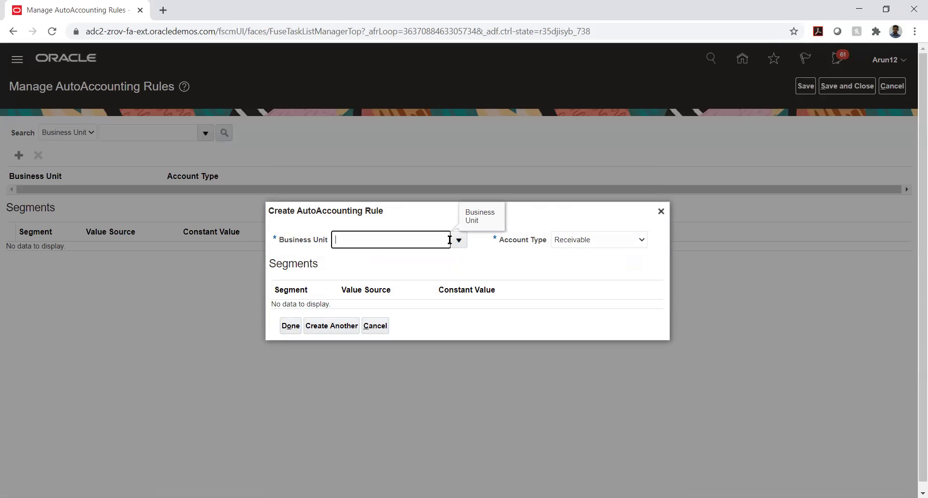
text(TK)
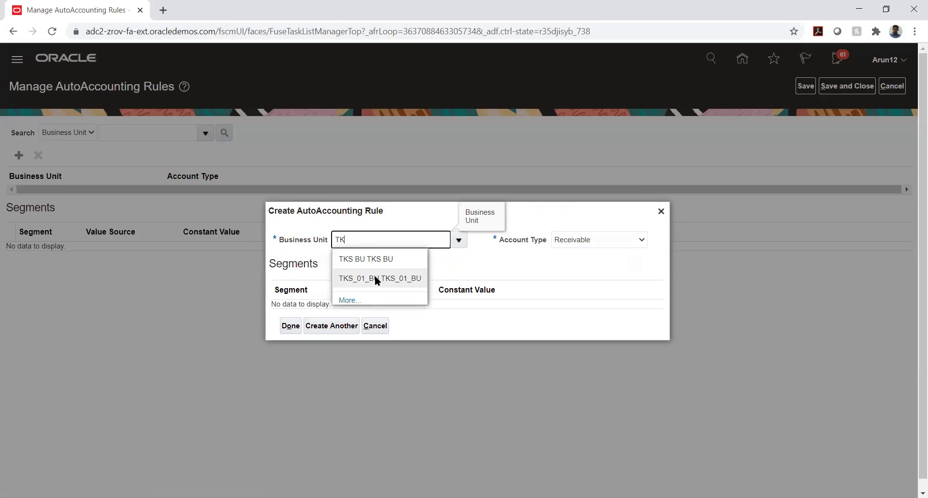
click(373, 273)
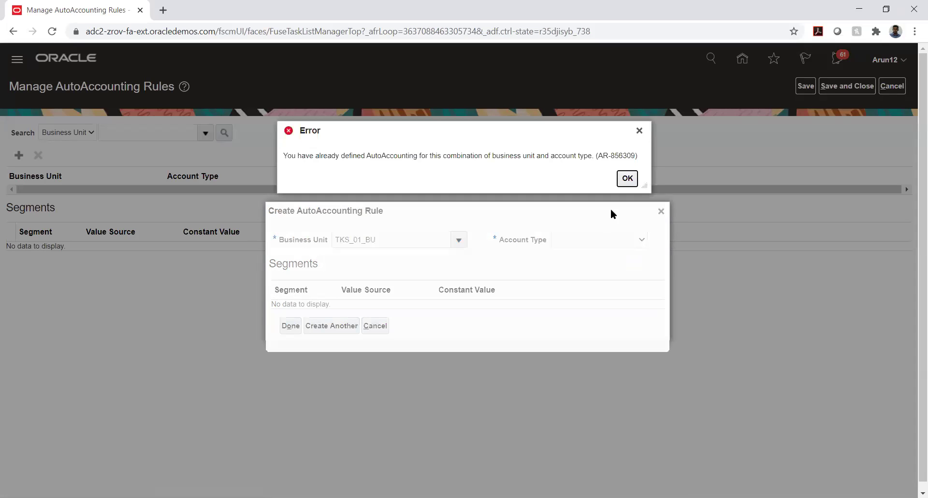
click(628, 178)
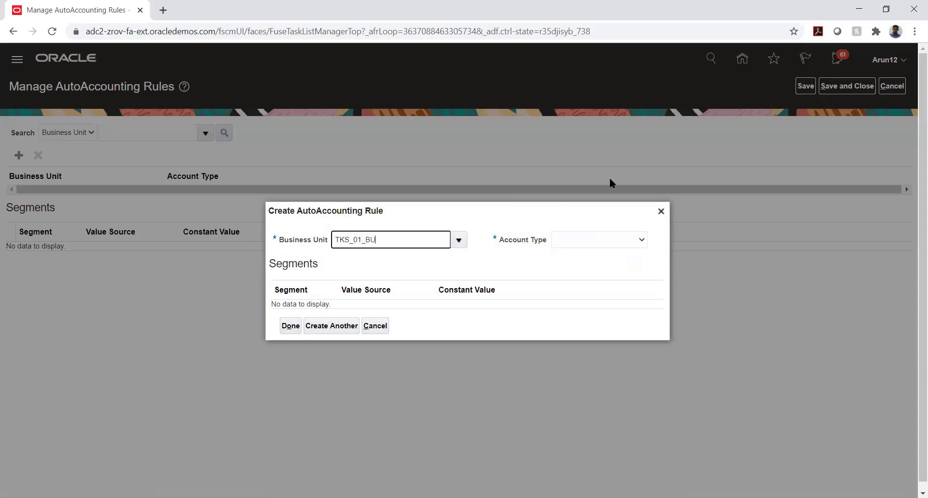
Switch the business unit to TS_01_BU with Receivable, again getting the already-exists error.
double_click(371, 239)
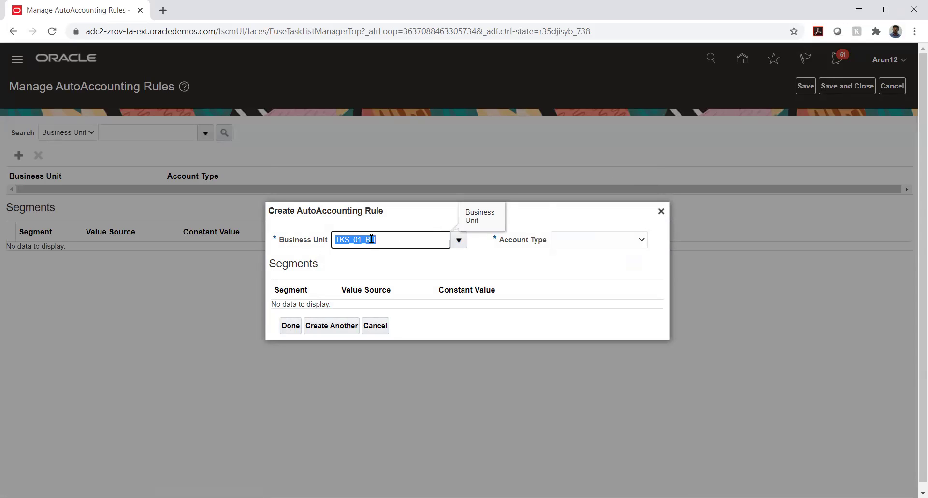
text(TS)
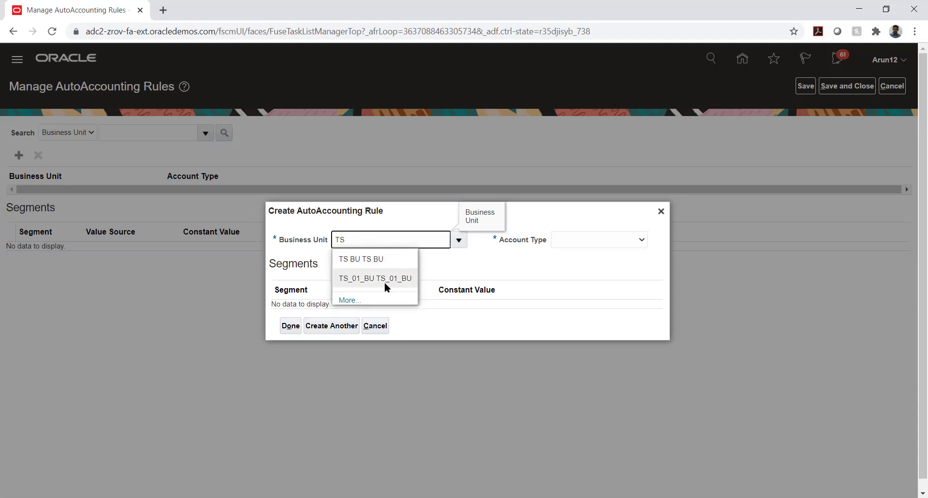
click(384, 282)
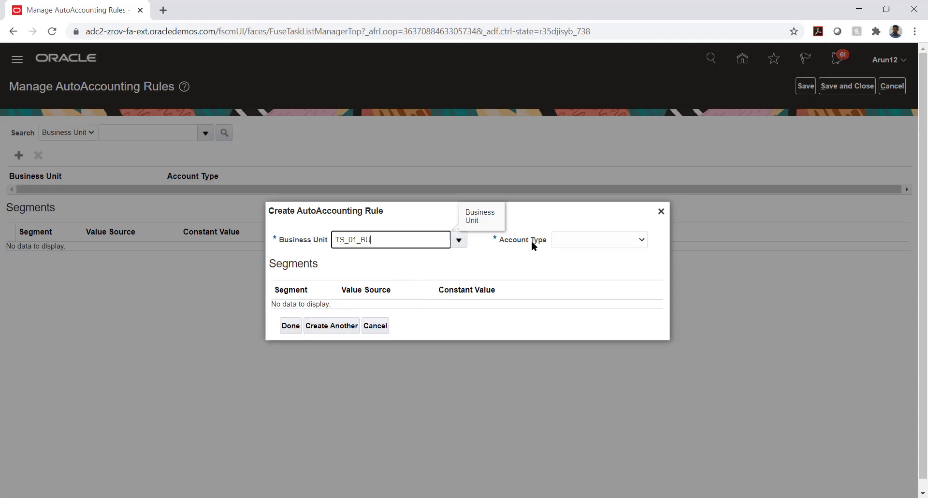
click(578, 244)
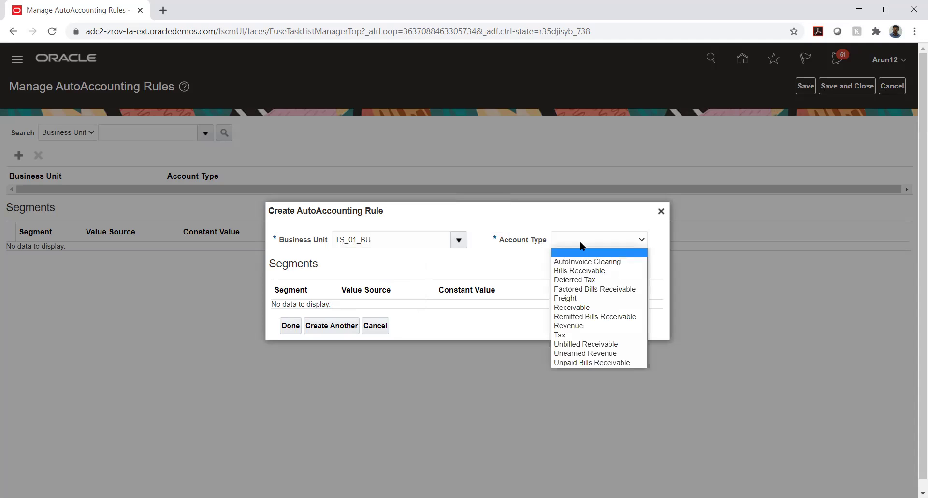
click(586, 307)
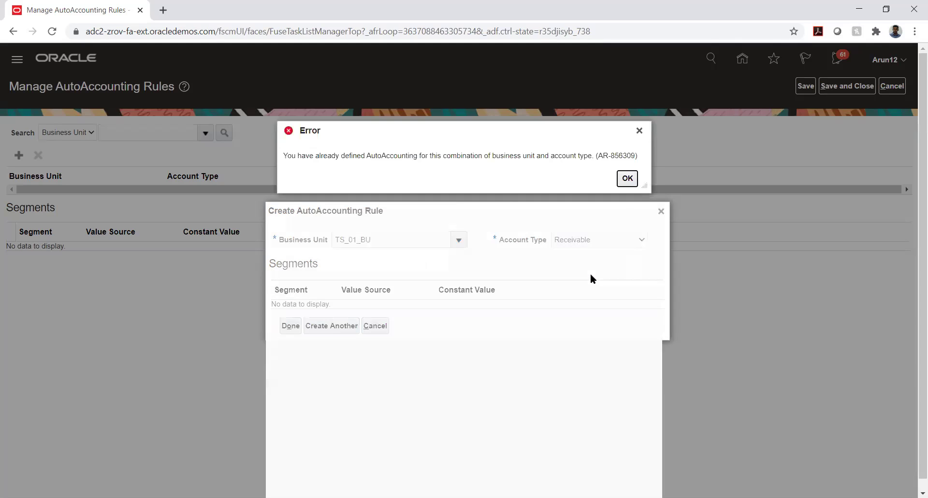
click(626, 179)
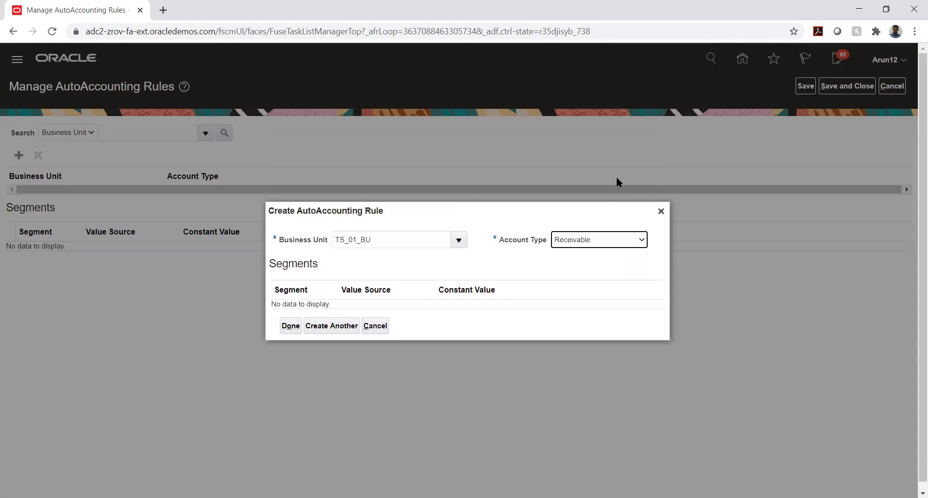
Replace TS_01_BU with TS BU and dismiss the duplicate rule error.
click(383, 238)
double_click(383, 238)
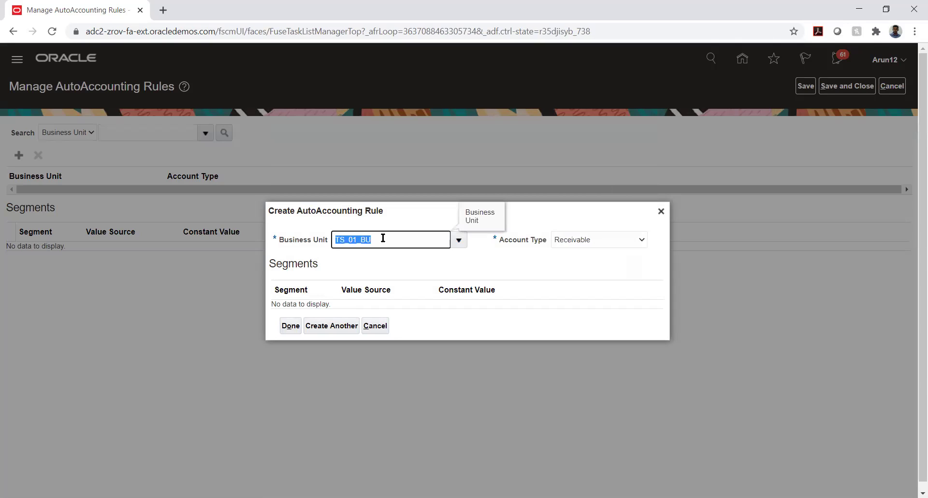
key(BackSpace)
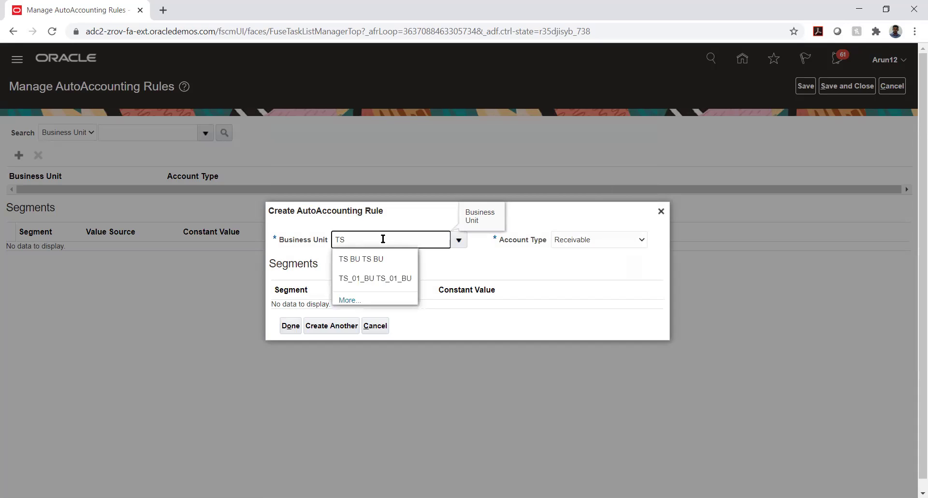
click(370, 263)
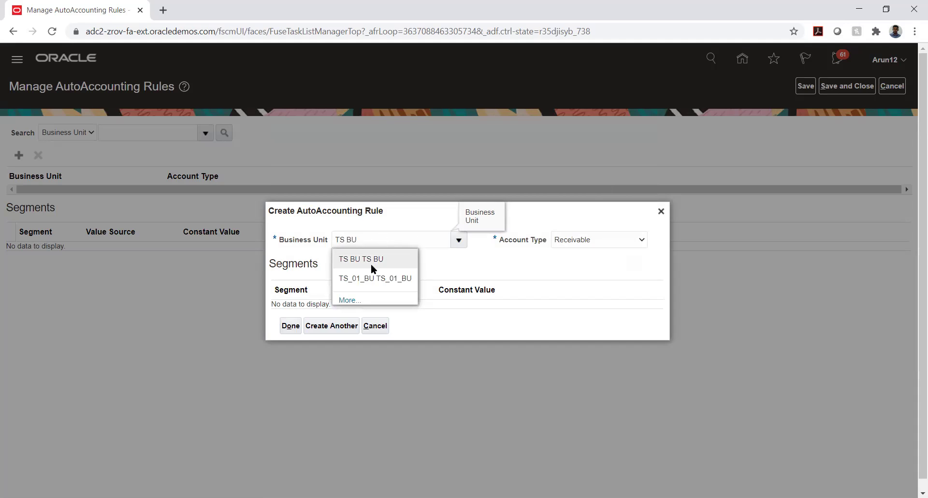
click(627, 178)
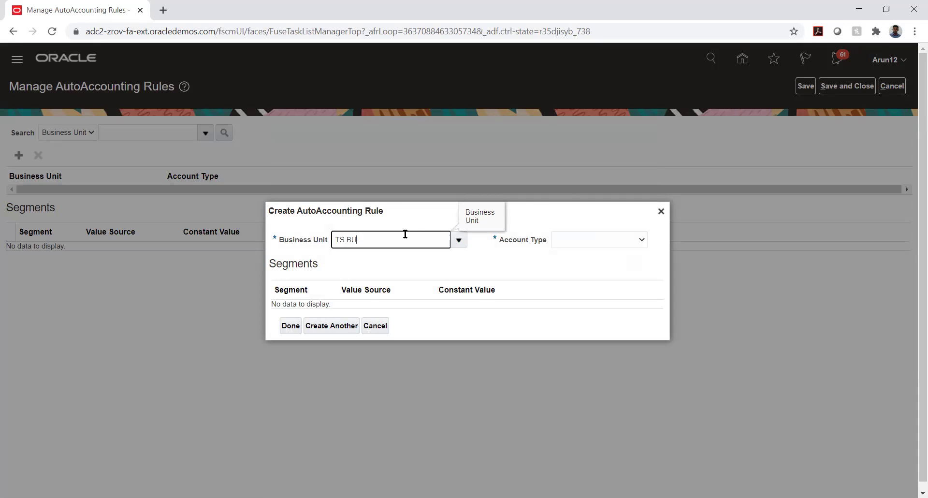
Try AFNIC BU with Receivable and dismiss the resulting duplicate rule error.
key(ctrl+shift+Left)
key(ctrl+shift+Left)
key(BackSpace)
click(459, 238)
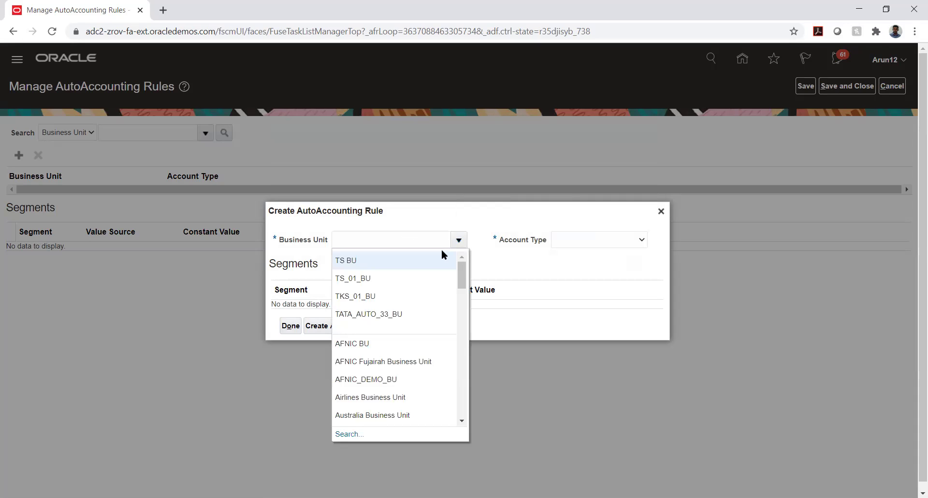
click(387, 341)
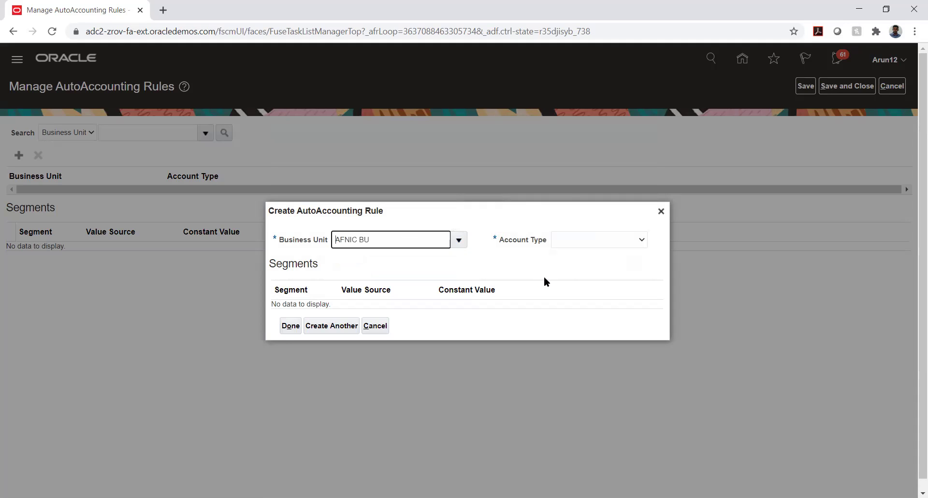
click(605, 242)
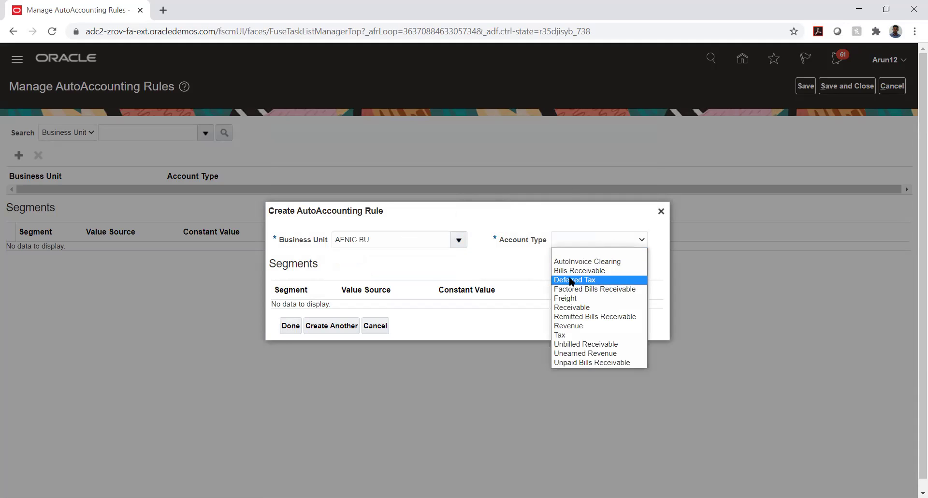
click(571, 306)
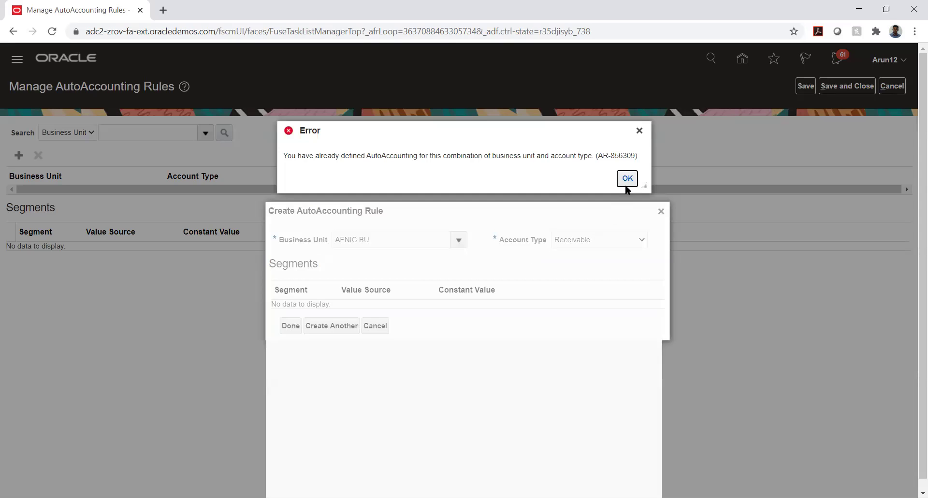
click(627, 180)
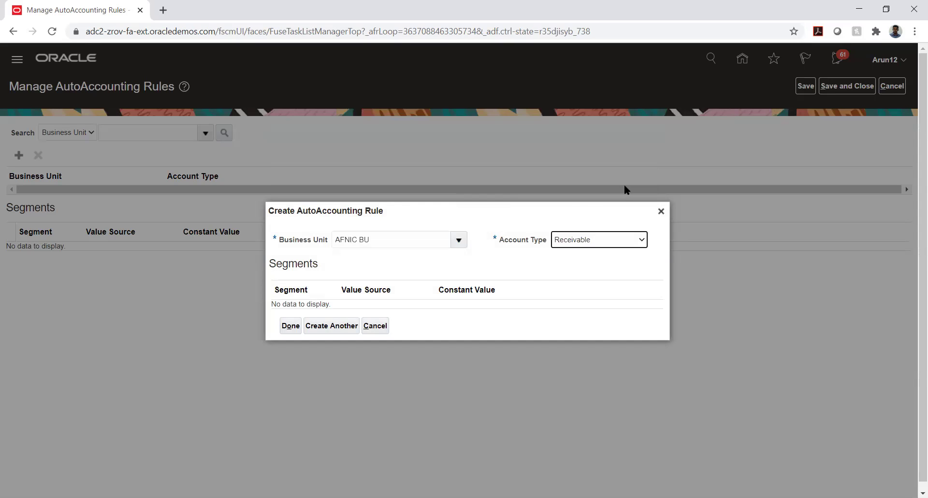
Clear AFNIC BU and browse the business unit list for another choice.
click(435, 238)
key(BackSpace)
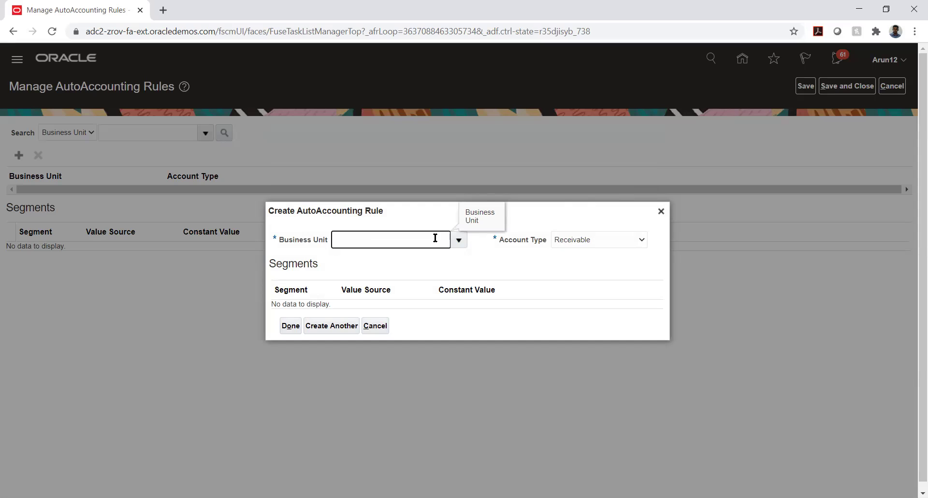
click(458, 240)
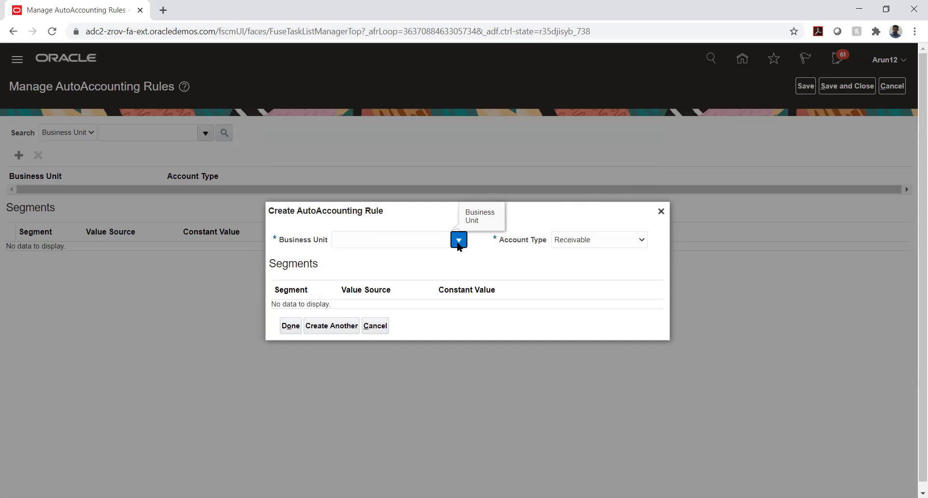
scroll(396, 294, down, 3)
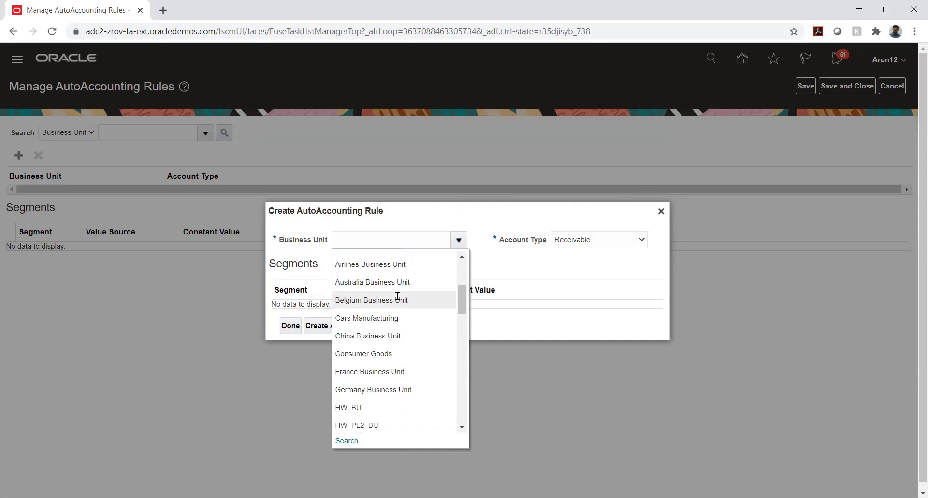
scroll(397, 296, down, 2)
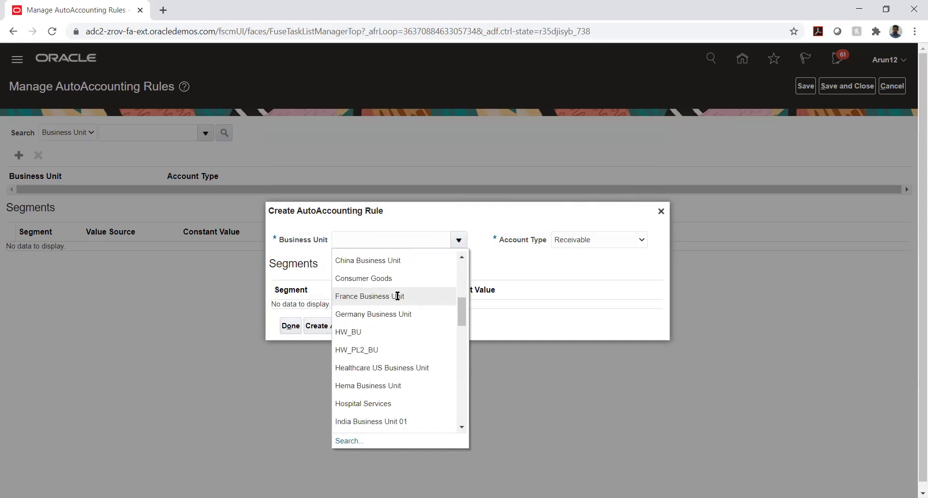
Choose HW_PL2_BU as the business unit and probe the Company segment's value source options.
click(372, 349)
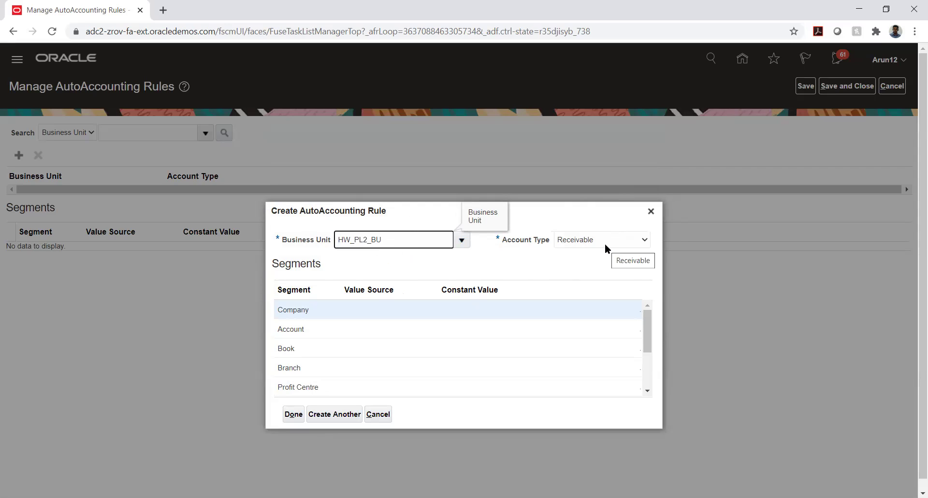
click(349, 309)
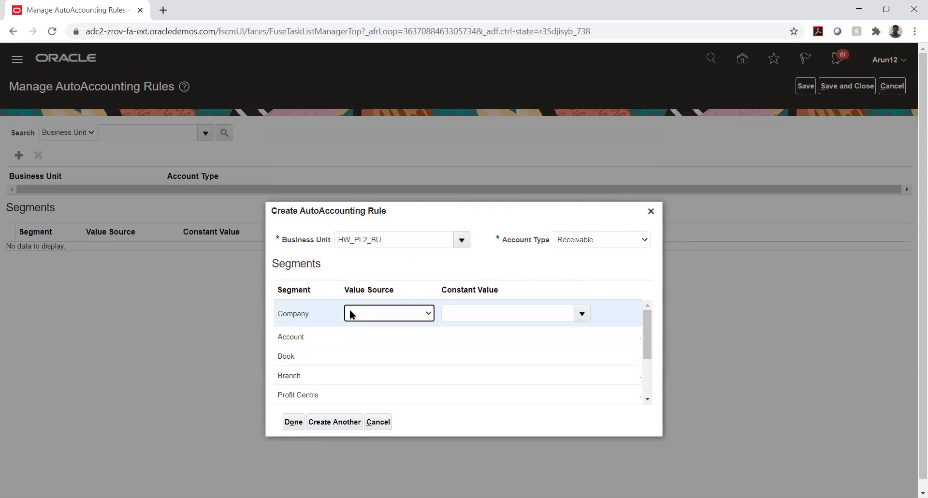
click(355, 312)
click(355, 312)
click(355, 311)
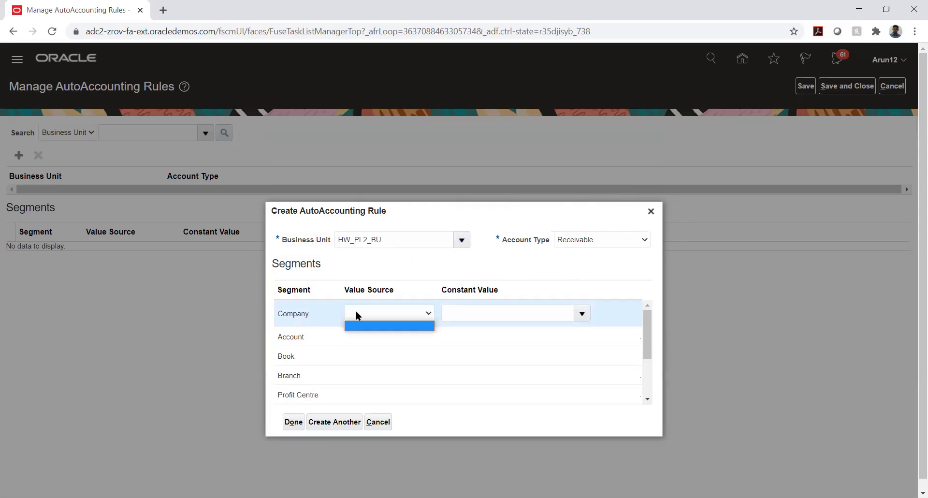
click(358, 313)
click(476, 259)
click(378, 311)
click(376, 311)
Change the account type to Revenue, dismiss the duplicate error, and select the HW_PL2_BU value.
click(600, 240)
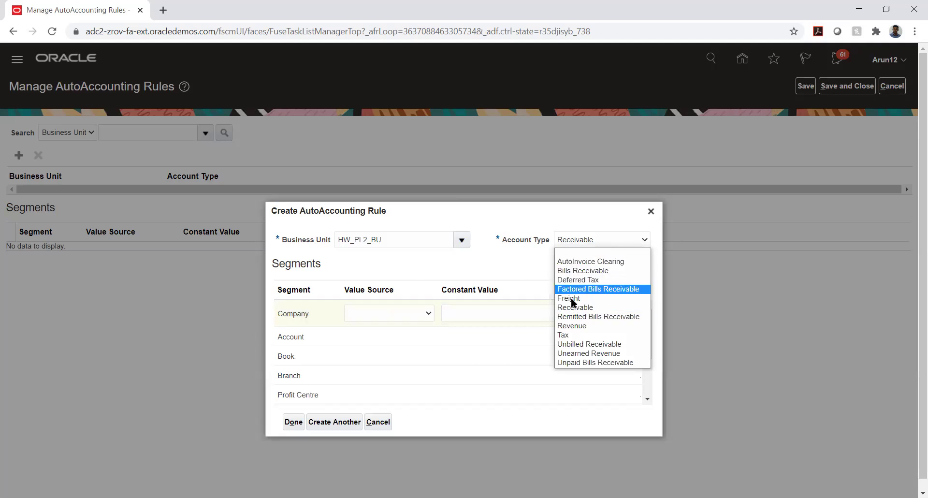
click(571, 325)
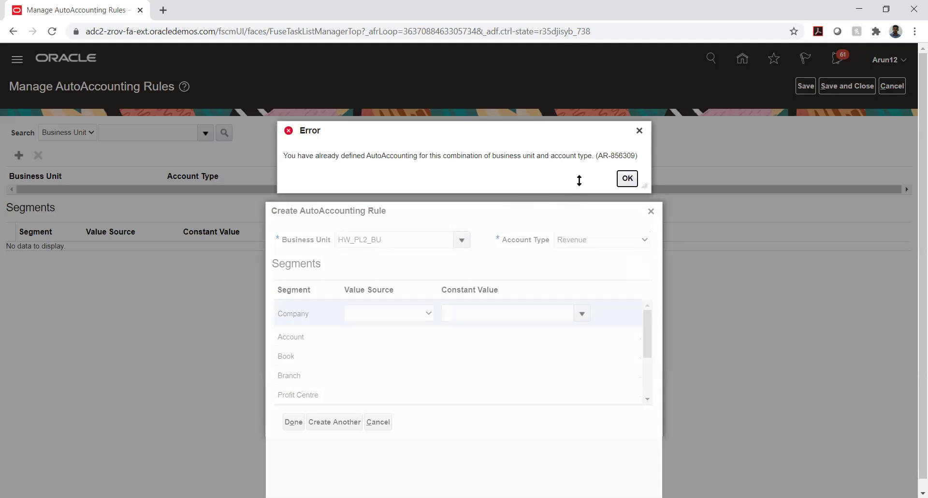
click(627, 179)
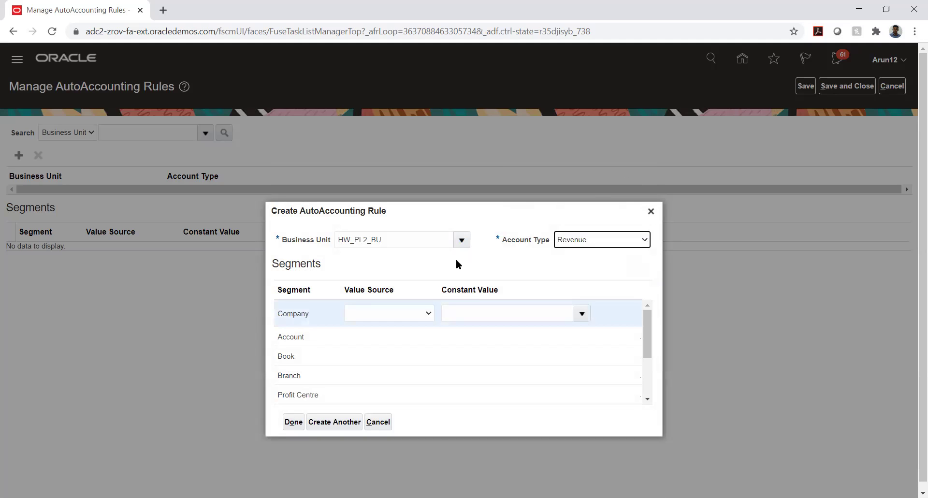
click(393, 317)
click(393, 317)
double_click(428, 245)
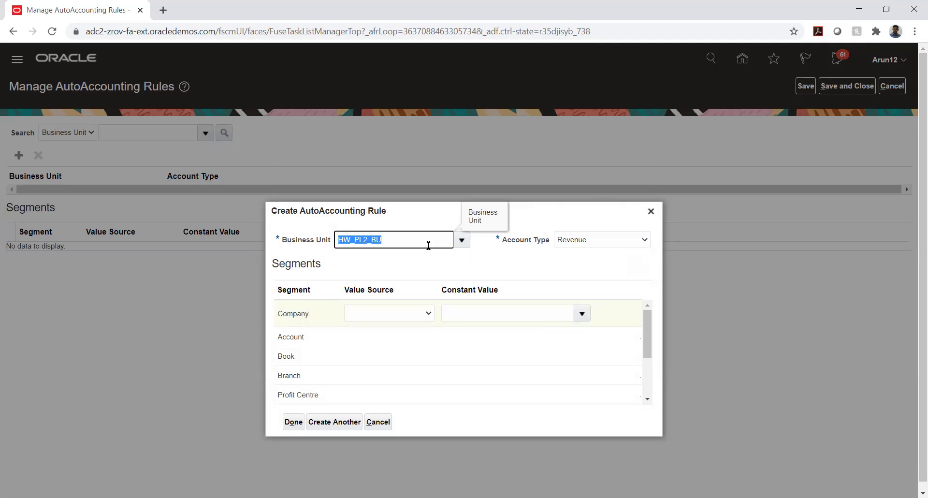
Set the business unit to Hospital Services, keeping Revenue as the account type.
click(462, 240)
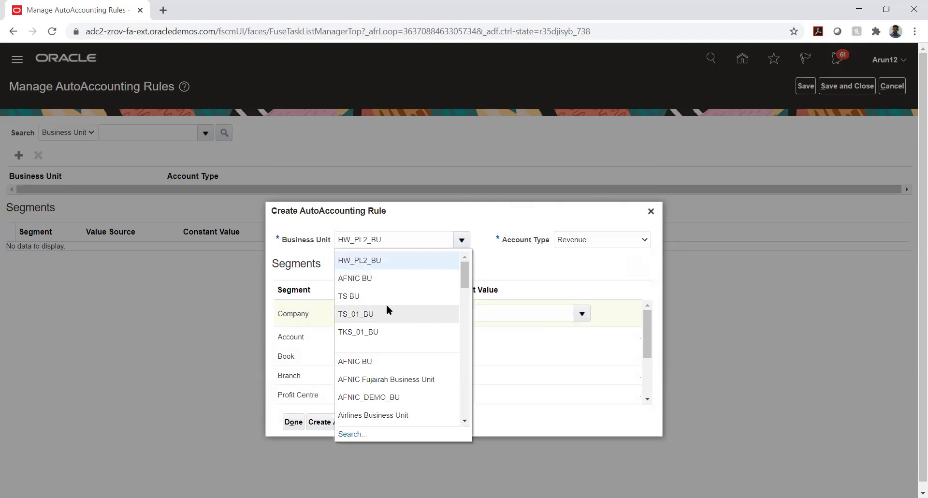
scroll(387, 303, down, 5)
scroll(384, 306, down, 3)
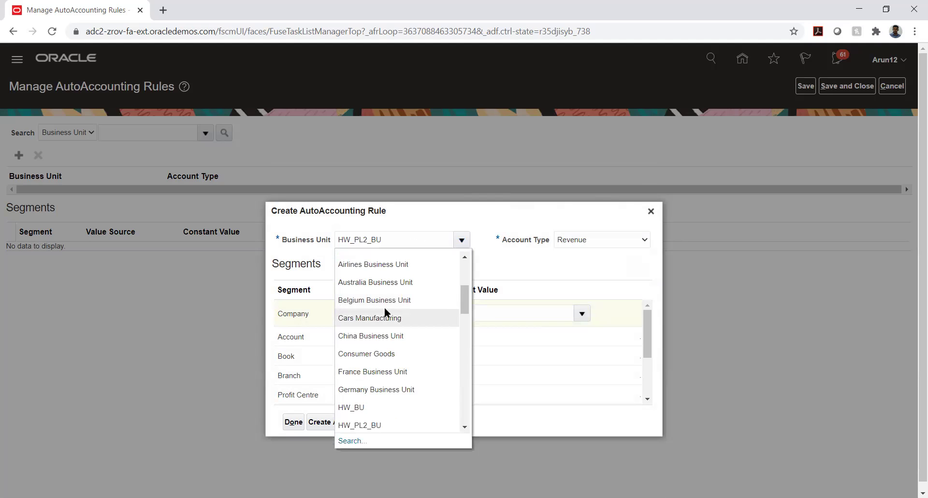
scroll(384, 306, down, 2)
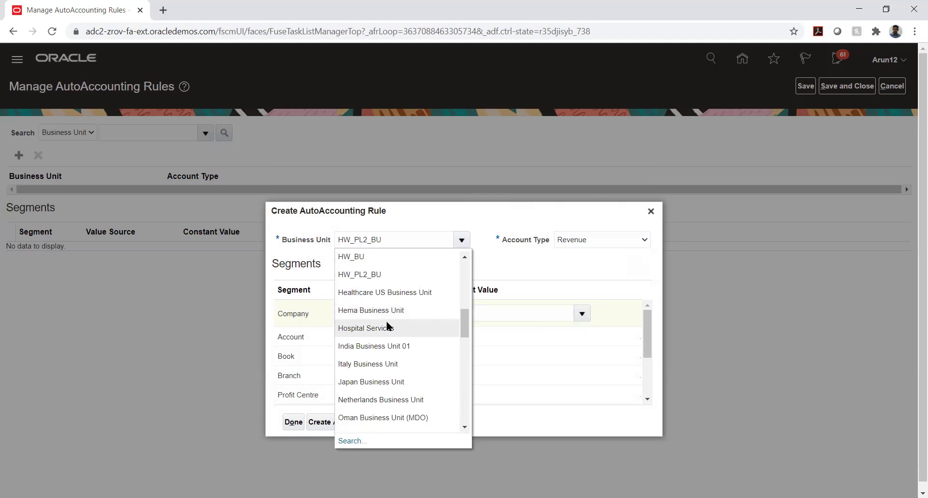
click(387, 323)
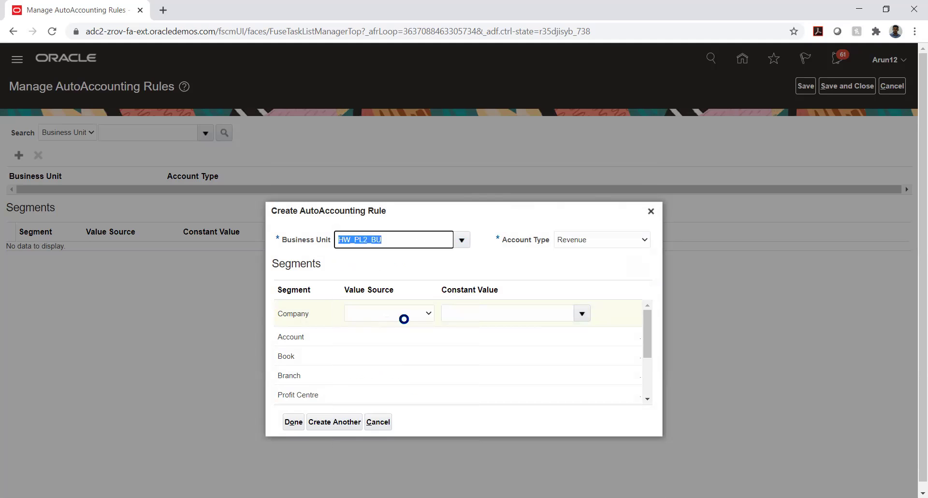
click(590, 240)
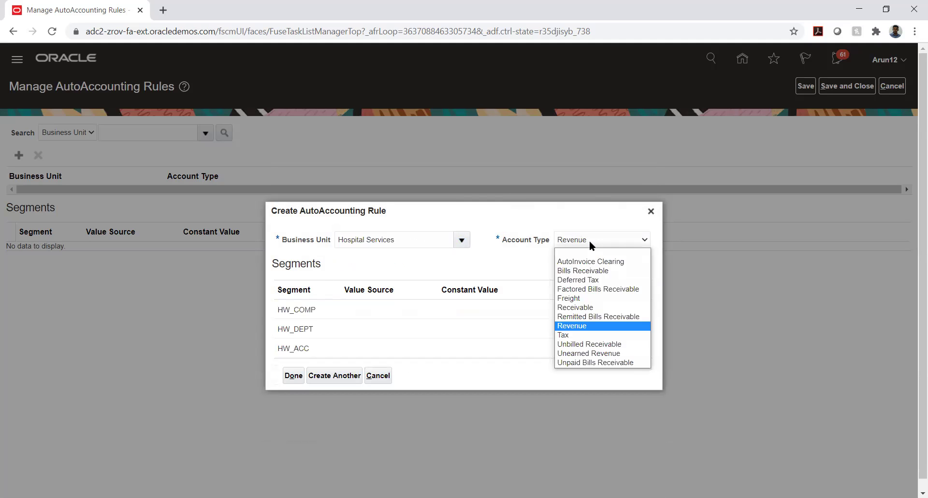
click(590, 239)
Check the HW_COMP segment's empty value source choices, then cancel the rule.
click(353, 314)
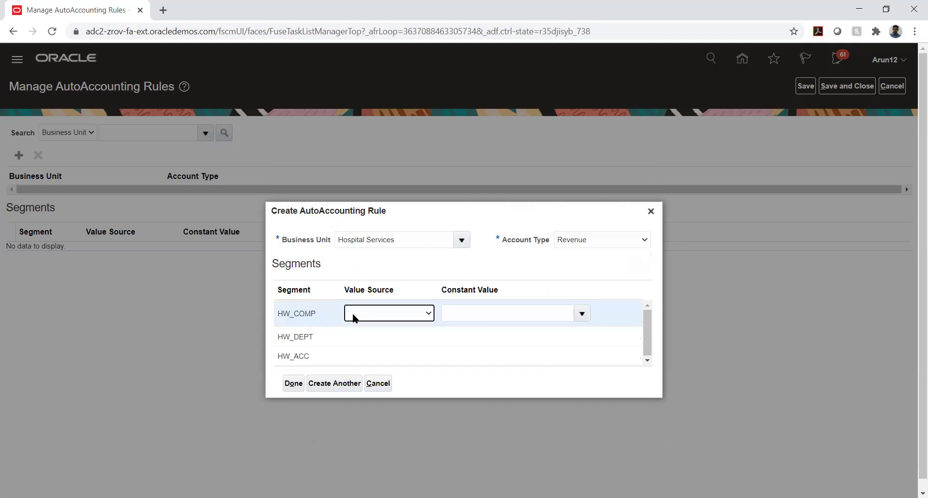
click(352, 313)
click(353, 311)
click(376, 384)
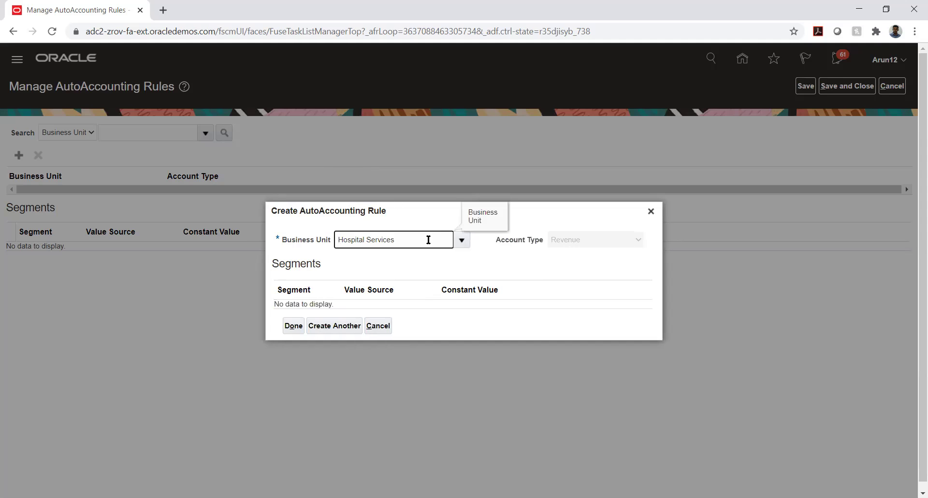
click(378, 324)
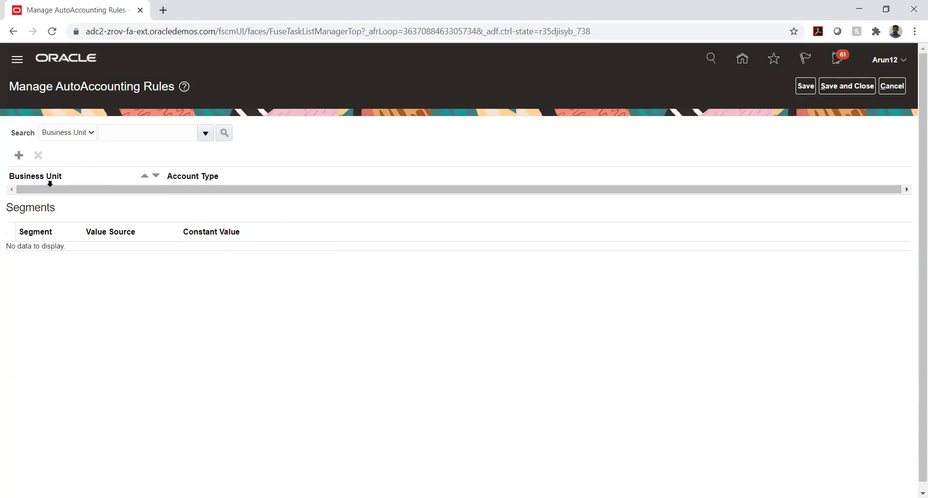
Search existing AutoAccounting rules with the business unit pattern TATA_AUTO%.
click(129, 133)
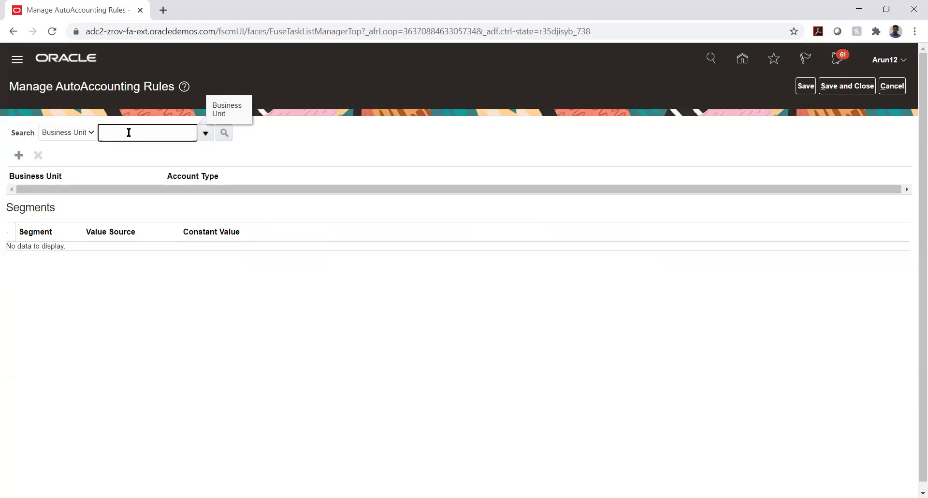
text(TATA_AUTO%)
key(Tab)
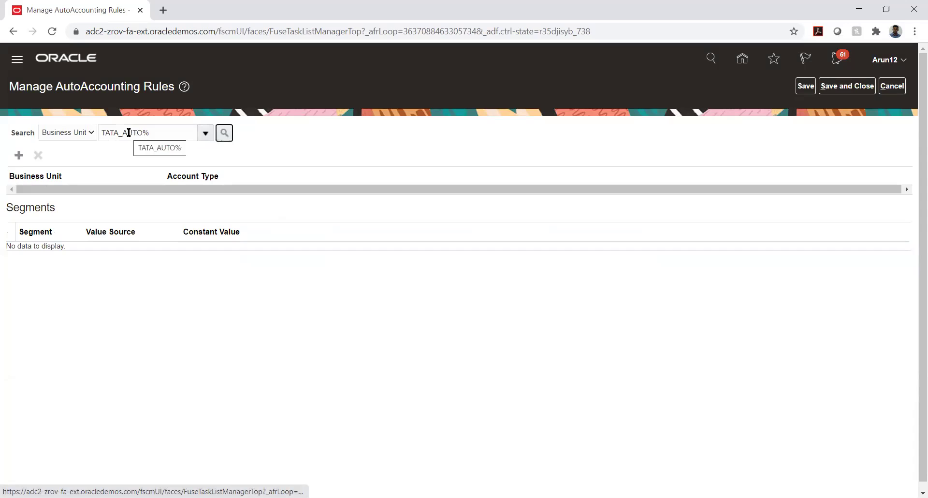
key(Return)
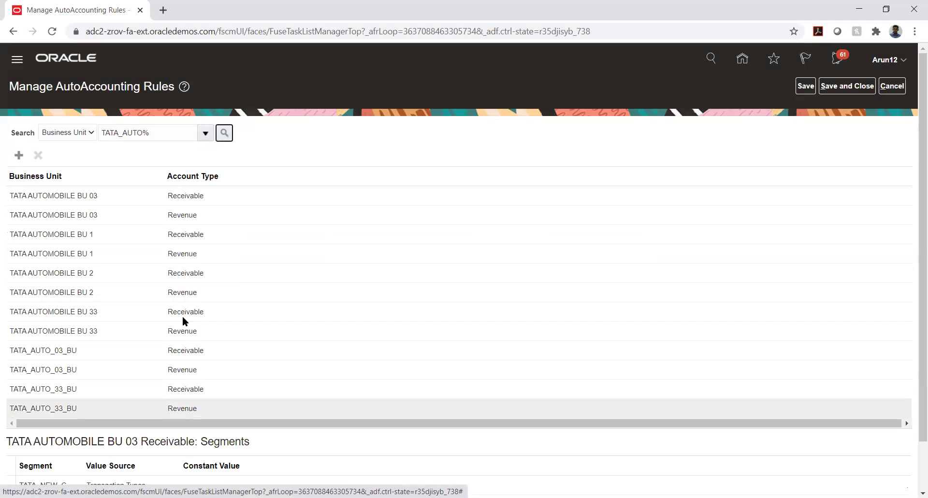
Display the TATA_AUTO_03_BU Receivable rule's segments and select the TATA_COMP segment.
click(62, 351)
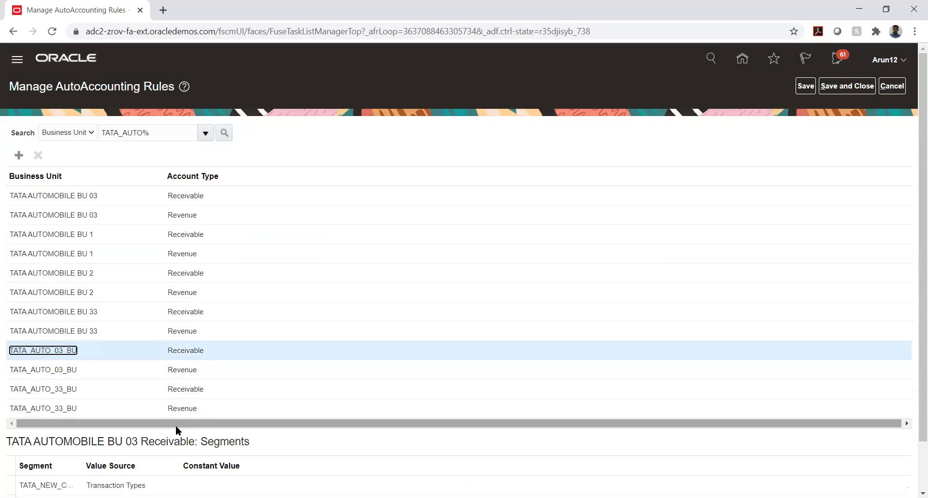
scroll(367, 182, down, 2)
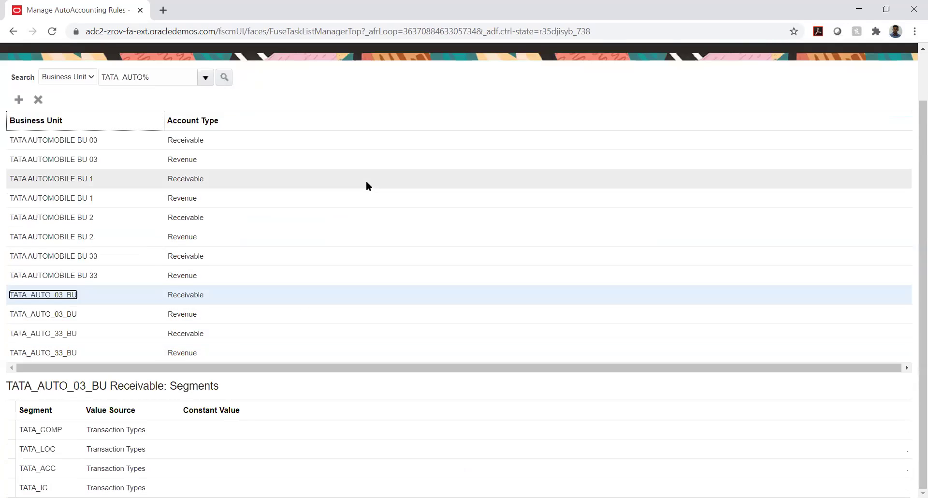
click(73, 430)
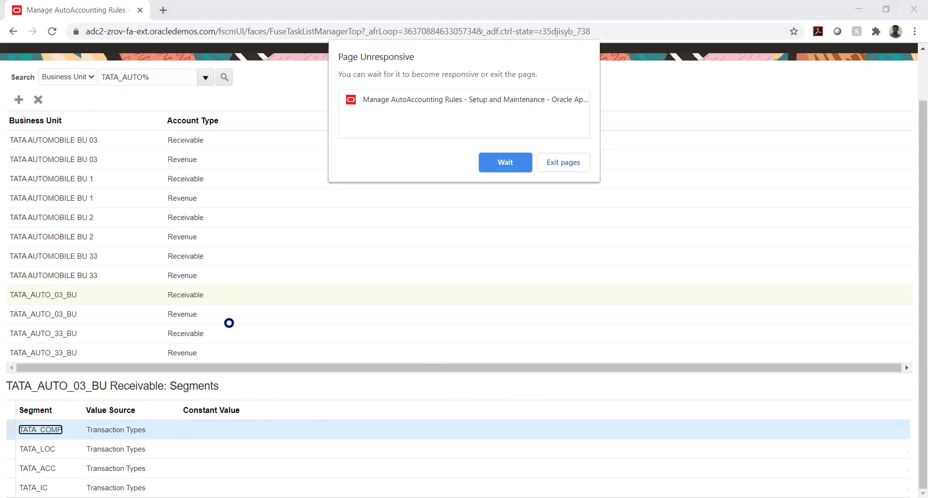
Wait on the unresponsive page twice, then load the Oracle sign-in address in a new tab.
click(508, 167)
click(495, 164)
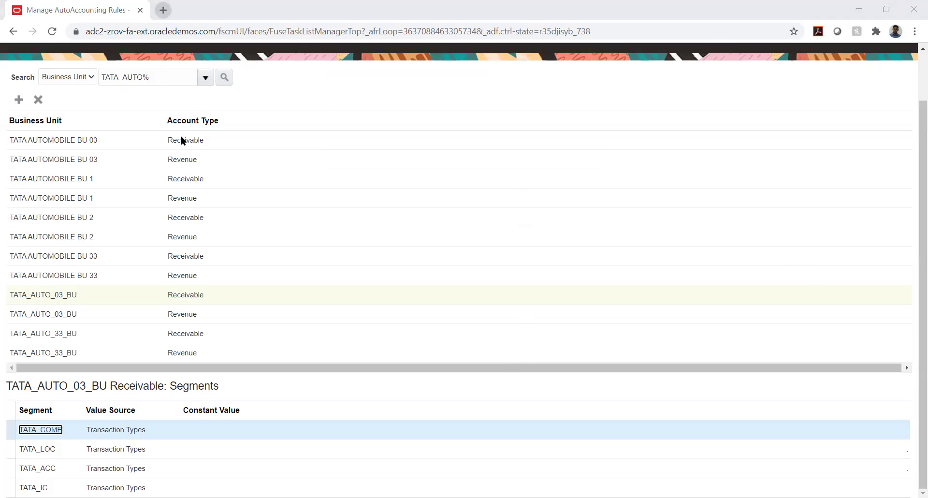
key(ctrl+t)
text(https://adc2-zrov-login.oracledemos.com)
key(Return)
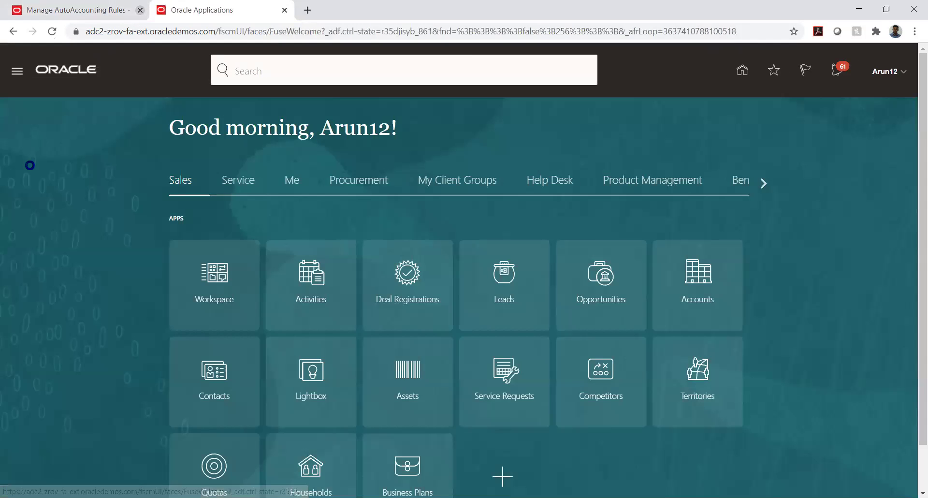
Close the frozen Manage AutoAccounting Rules tab and go to Setup and Maintenance.
click(140, 9)
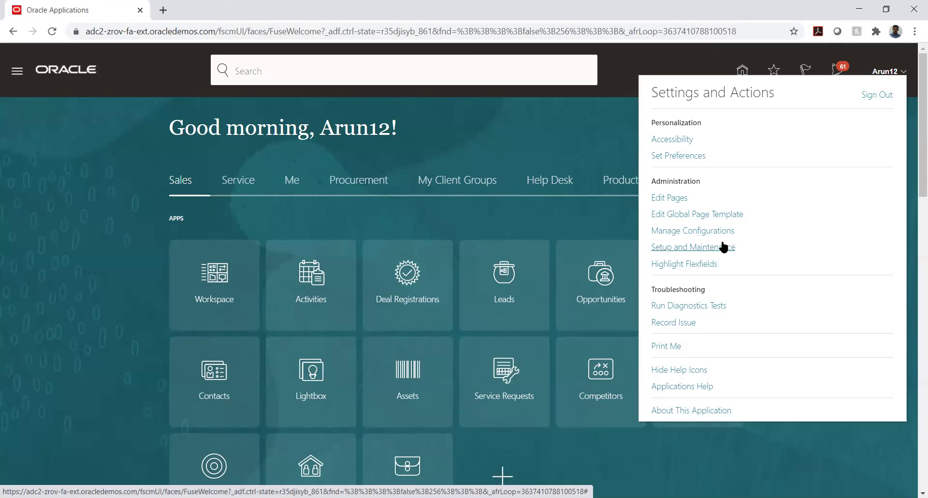
click(723, 246)
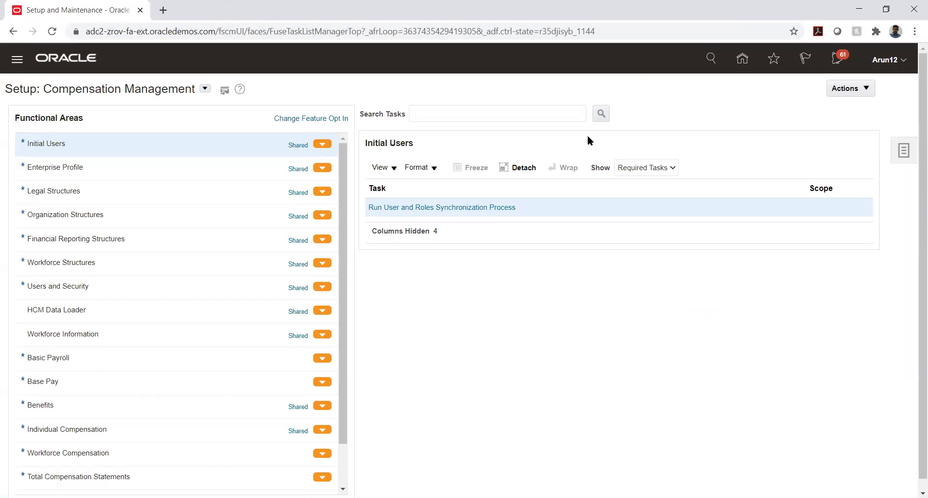
Open TATA PROJECT from Manage Implementation Projects in the Tasks panel.
click(903, 150)
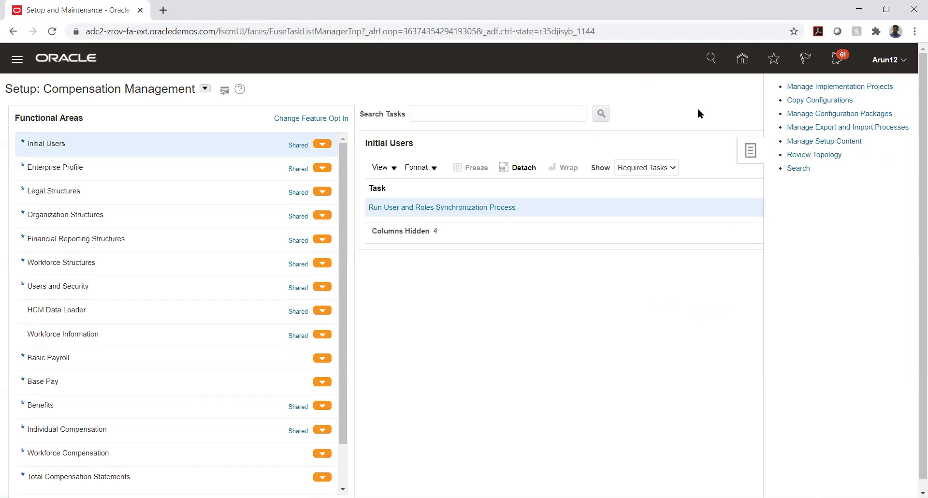
click(852, 88)
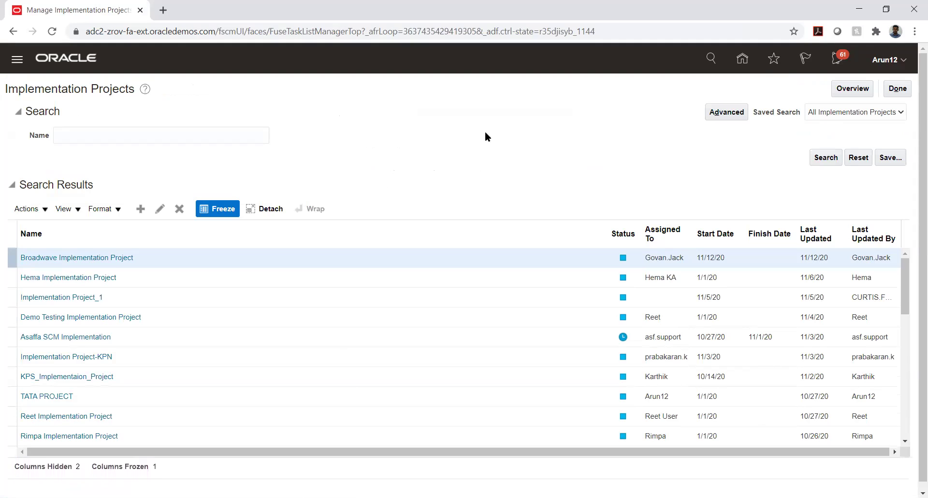
click(48, 396)
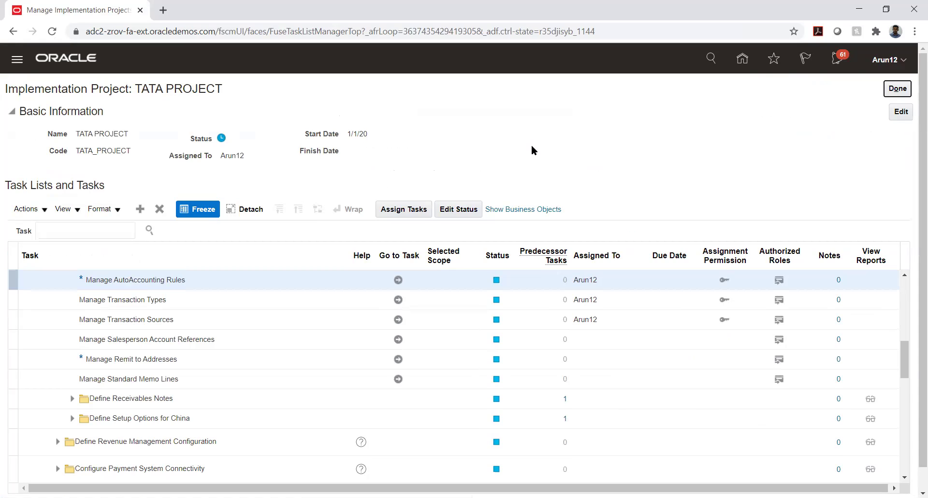
Cancel out of Manage AutoAccounting Rules unchanged and launch Manage Transaction Types instead.
click(398, 281)
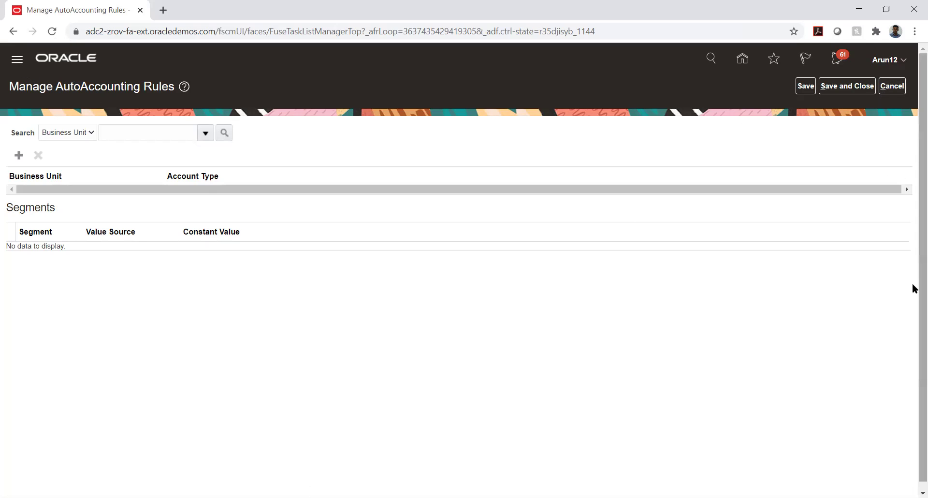
click(891, 86)
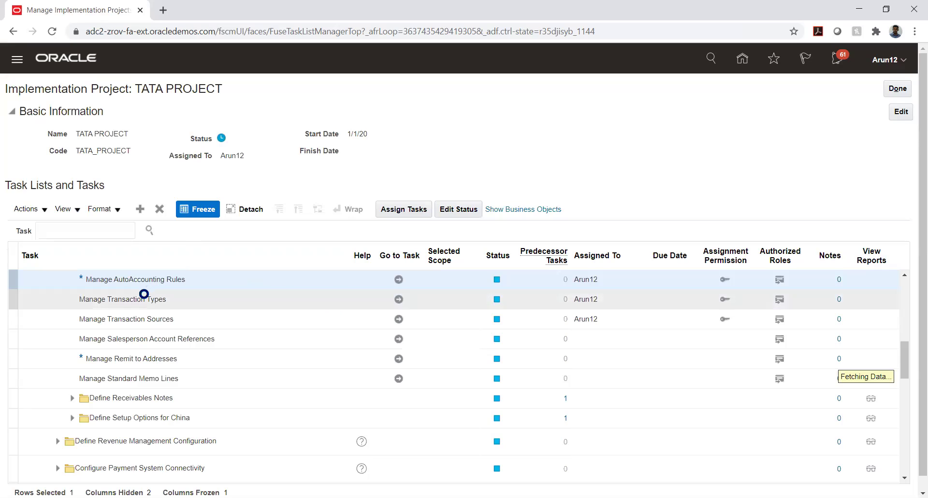
click(398, 299)
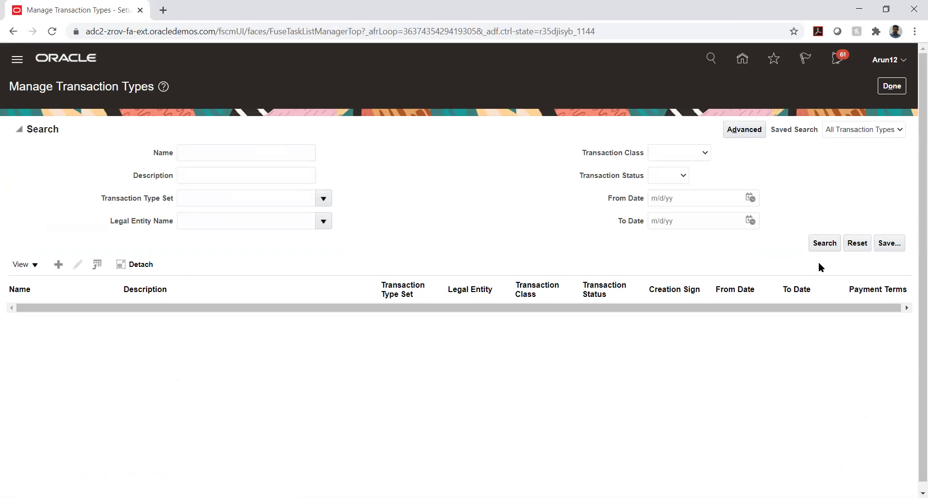
Search transaction types for 'TATA_AUTO_03' and open TATA_AUTO_03_INV for editing.
click(260, 152)
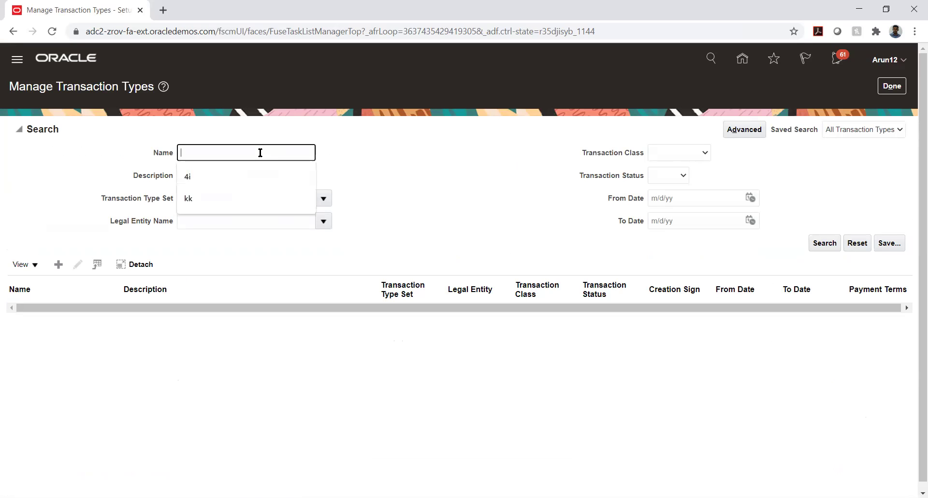
text(T)
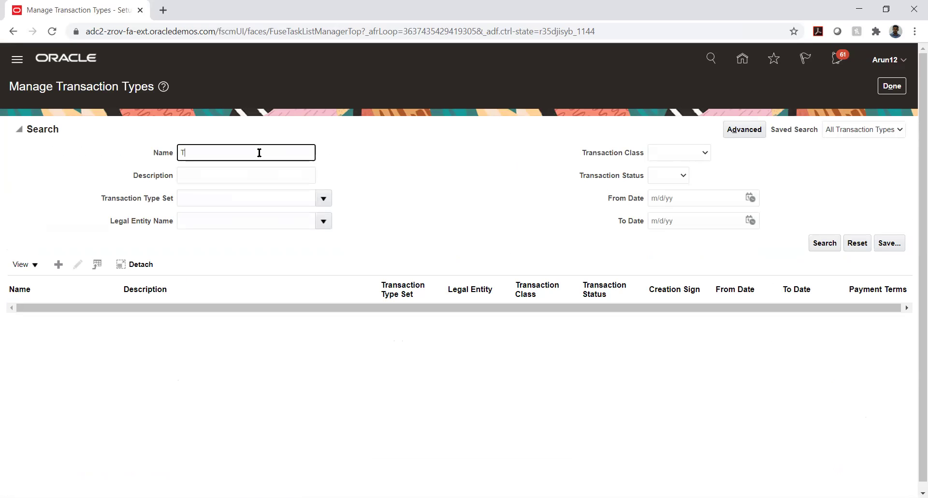
text(ATA_AUTO_03)
key(Return)
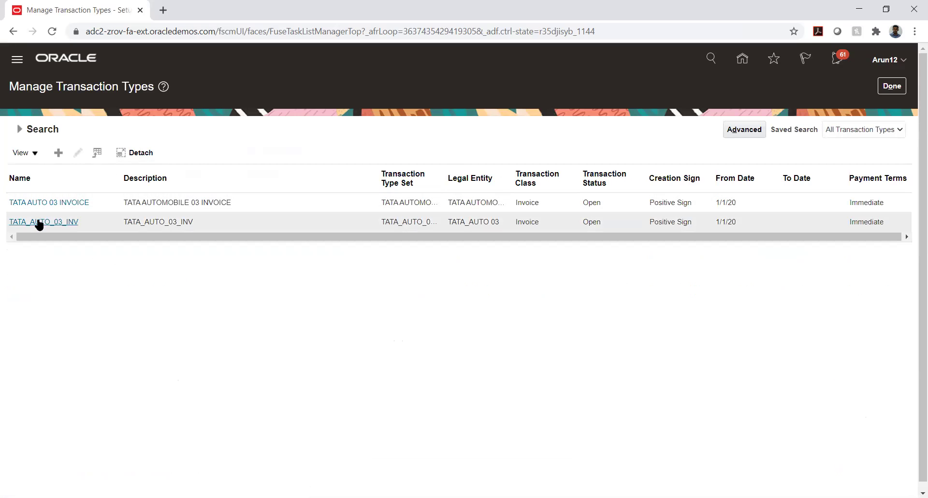
click(37, 221)
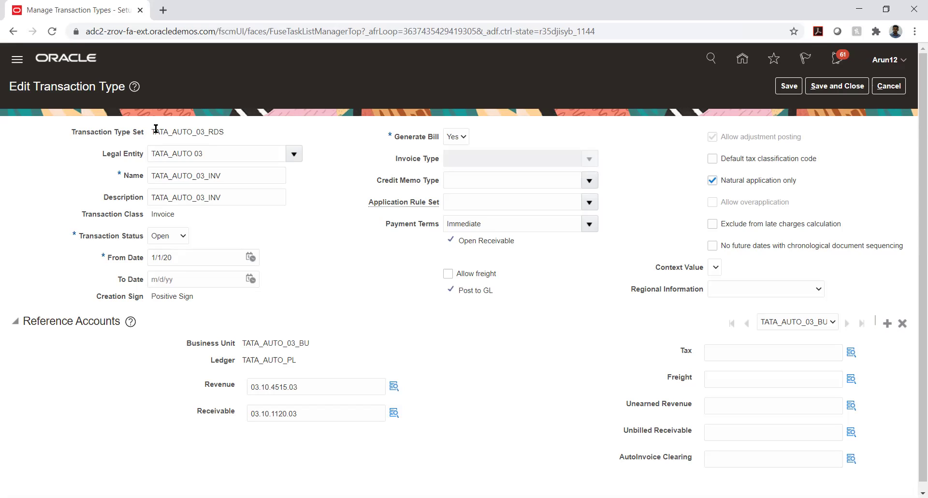
drag(153, 130, 225, 138)
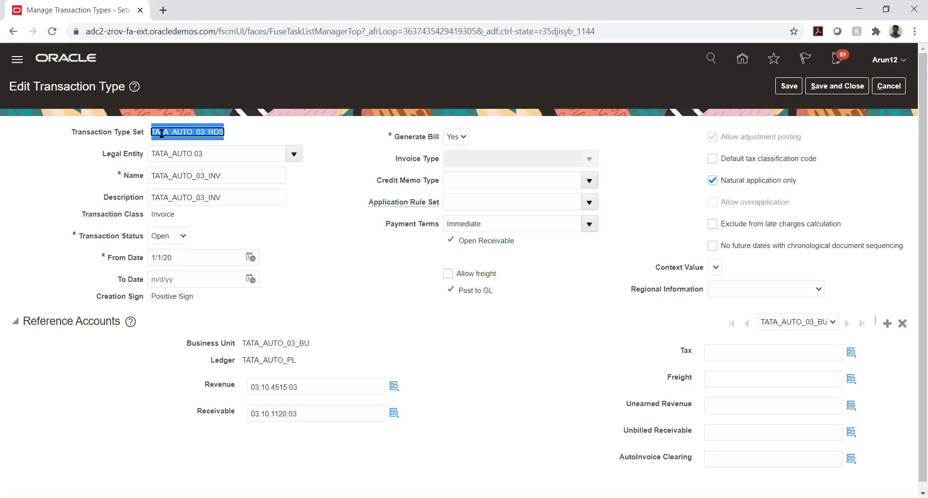
click(346, 145)
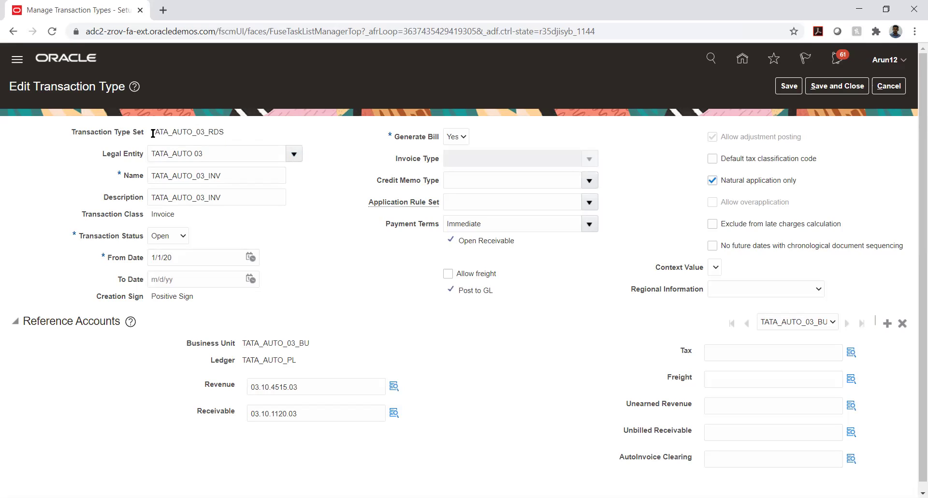
drag(153, 132, 198, 134)
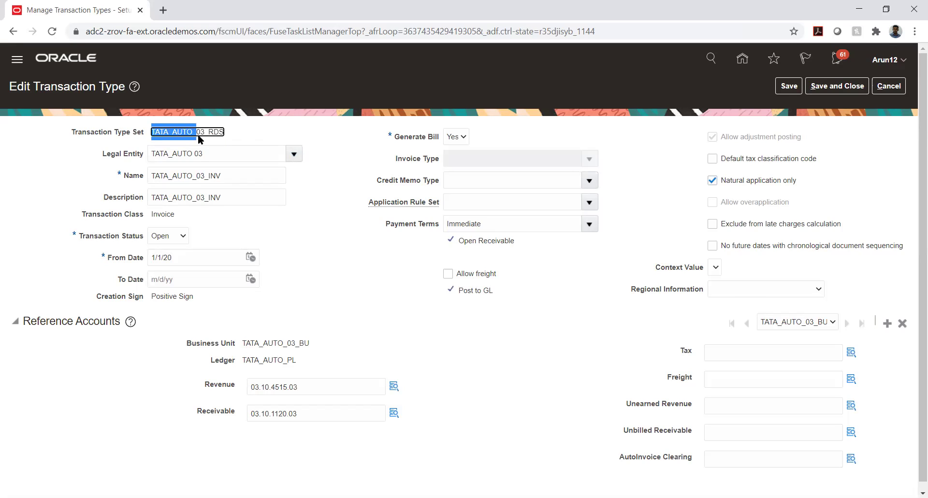
click(208, 133)
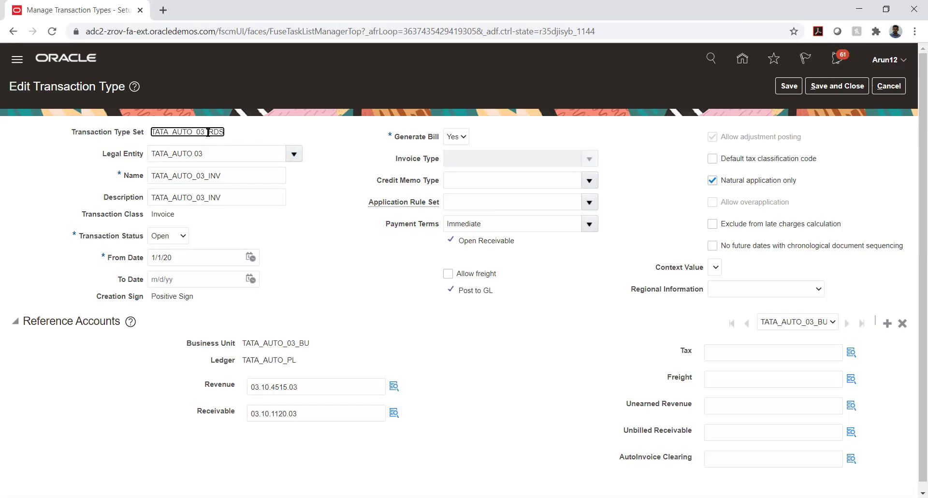